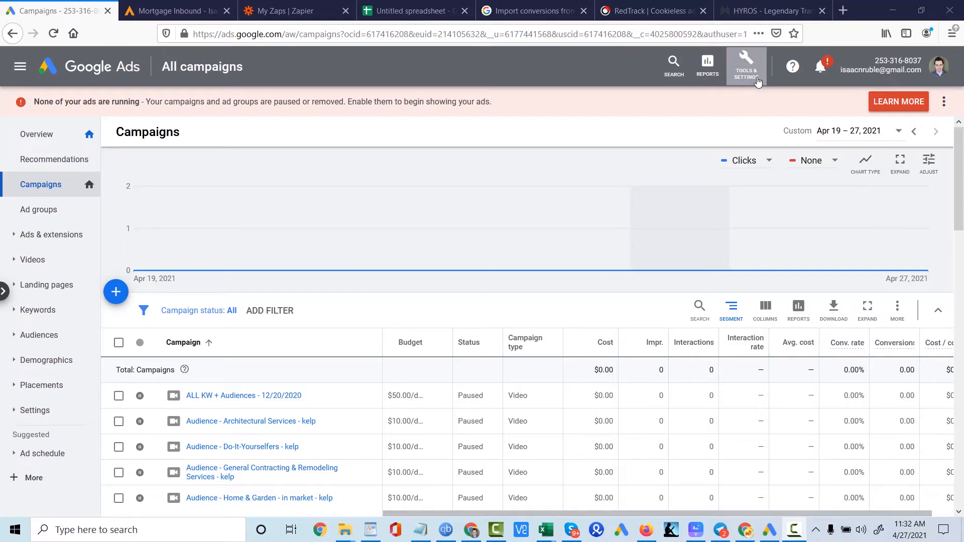
Open the Tools & Settings menu from the All campaigns page.
click(758, 82)
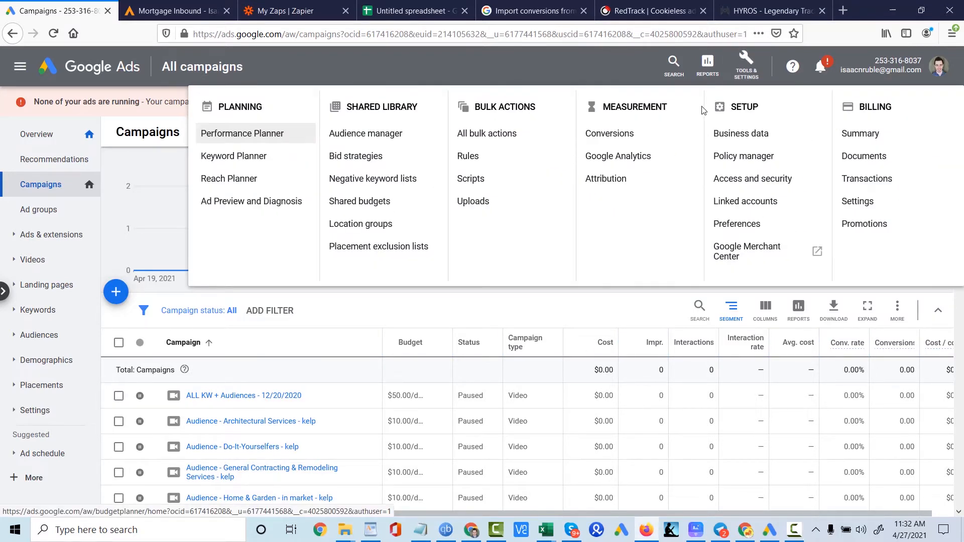
Start a new conversion action importing click conversions from other data sources or CRMs.
click(647, 132)
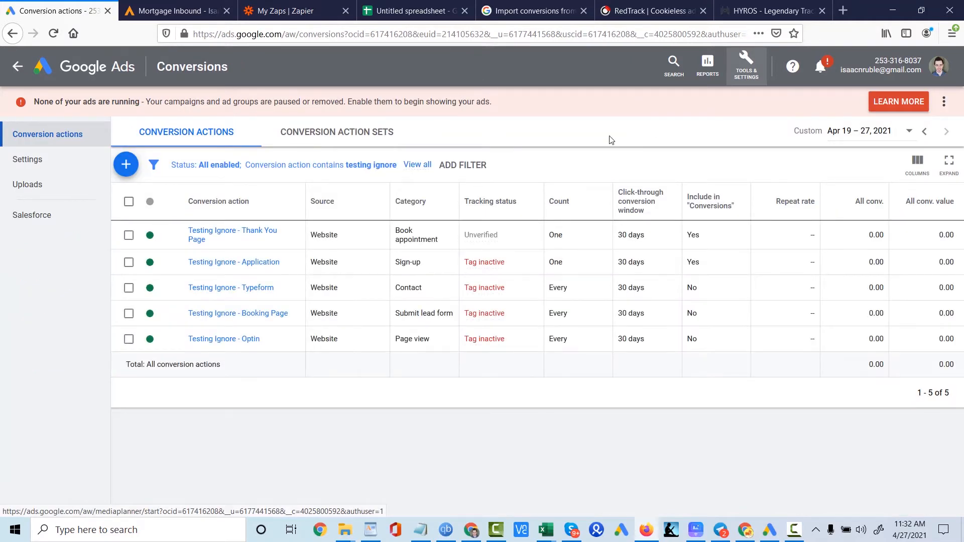
click(126, 165)
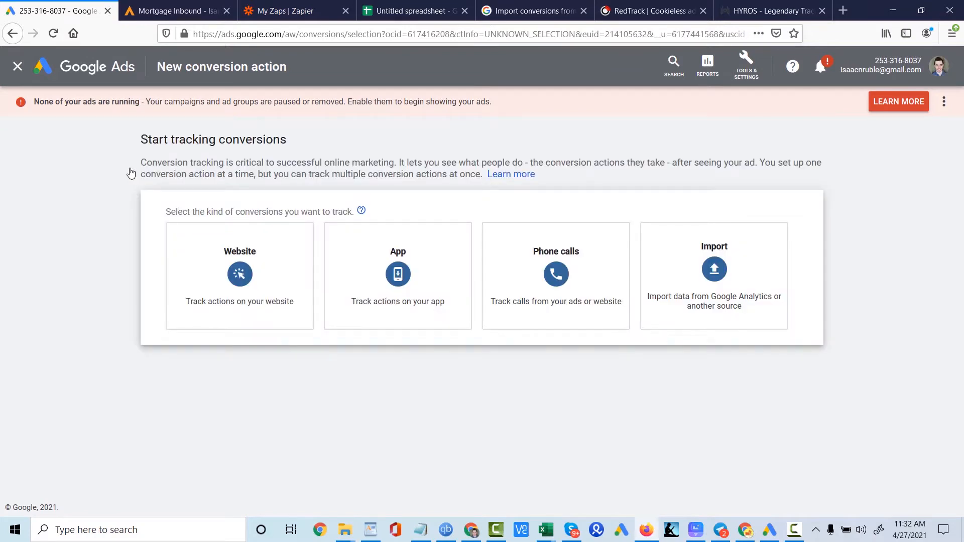
click(663, 303)
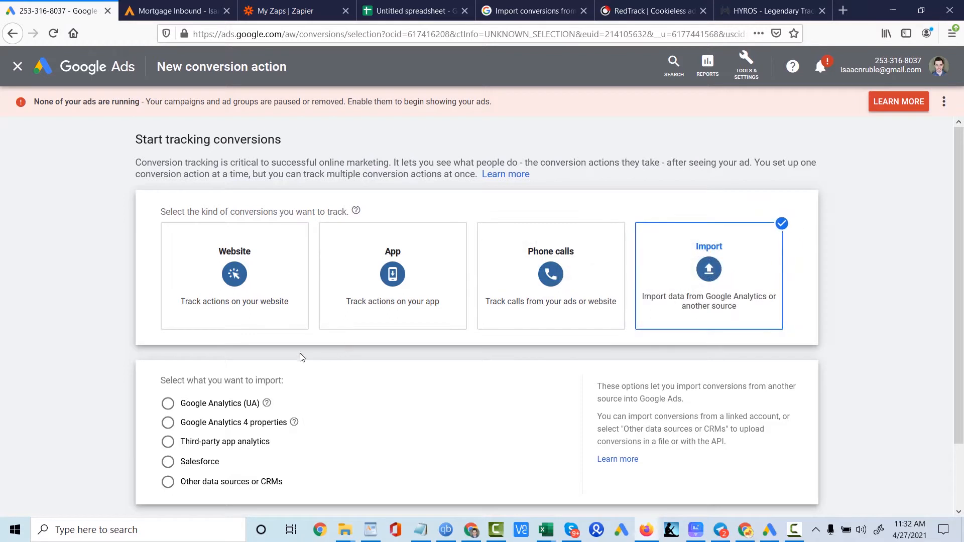
scroll(147, 363, down, 1)
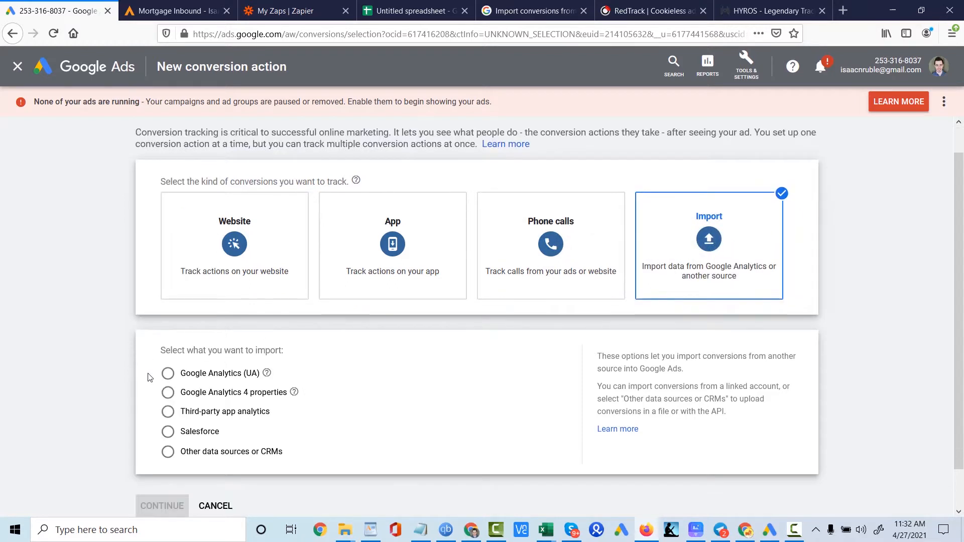
click(168, 453)
scroll(169, 455, down, 1)
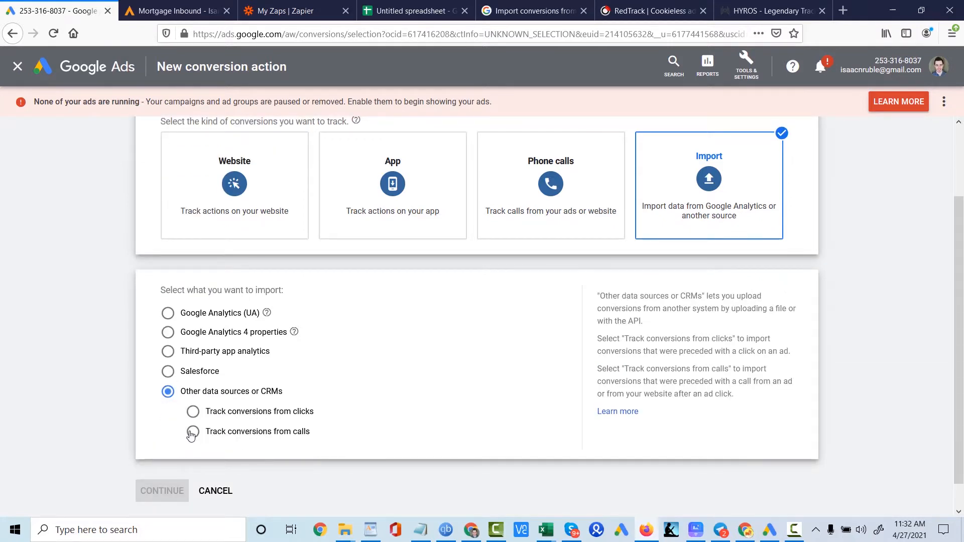
click(193, 412)
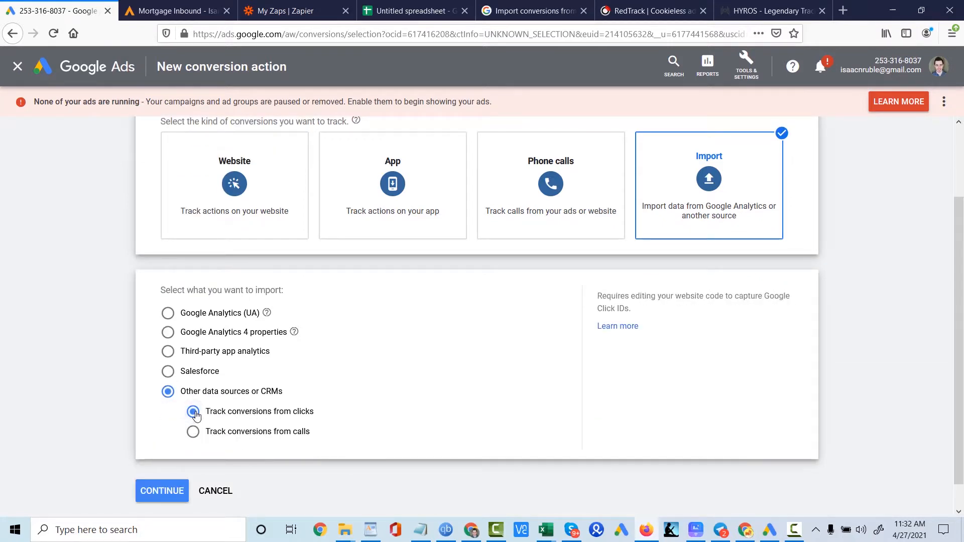
click(171, 494)
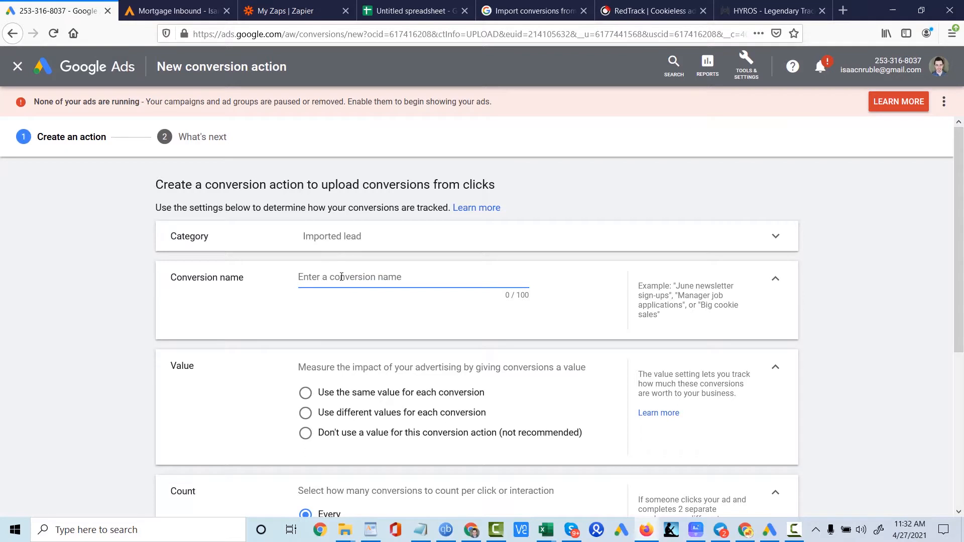
Name the conversion action 'mortage inbound', using no value and counting one conversion per click.
text(mortage inbound)
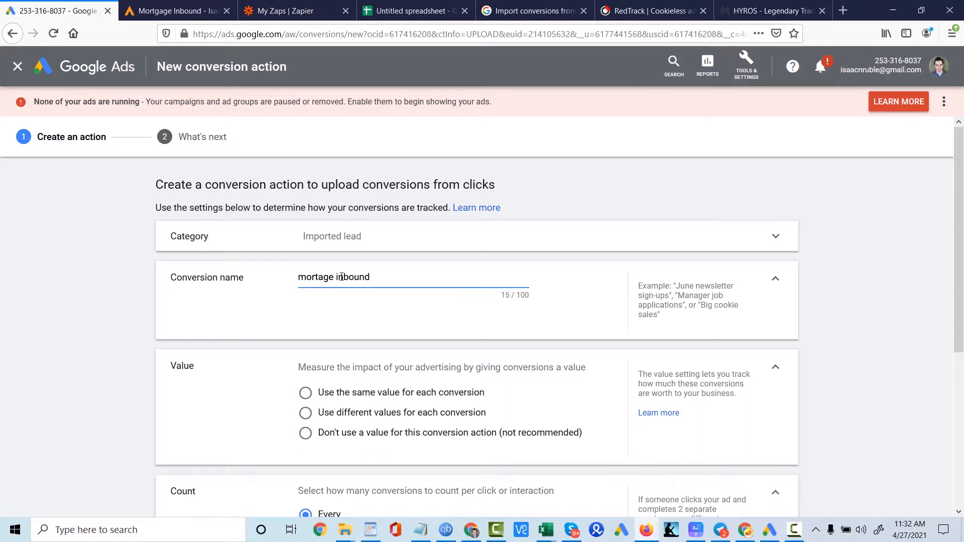
scroll(341, 277, down, 2)
click(306, 373)
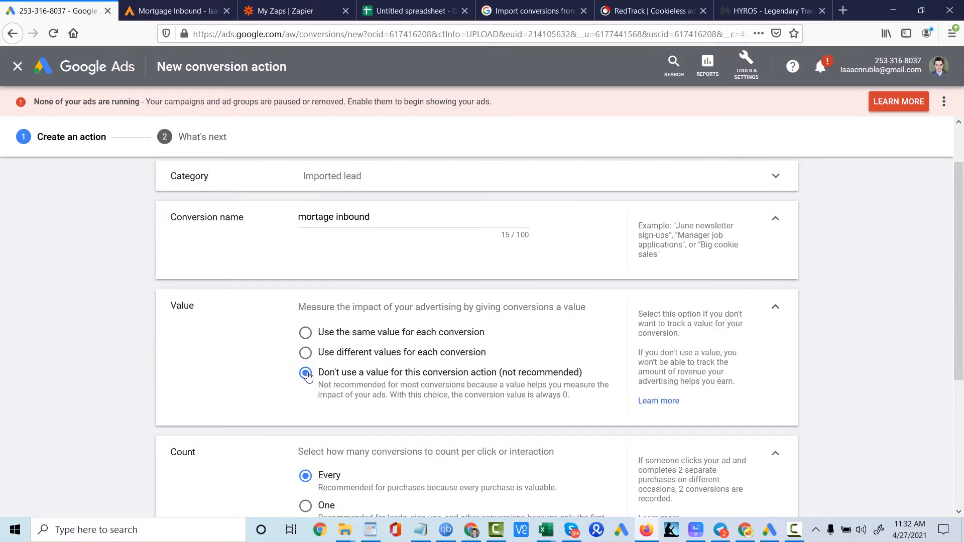
scroll(331, 364, down, 2)
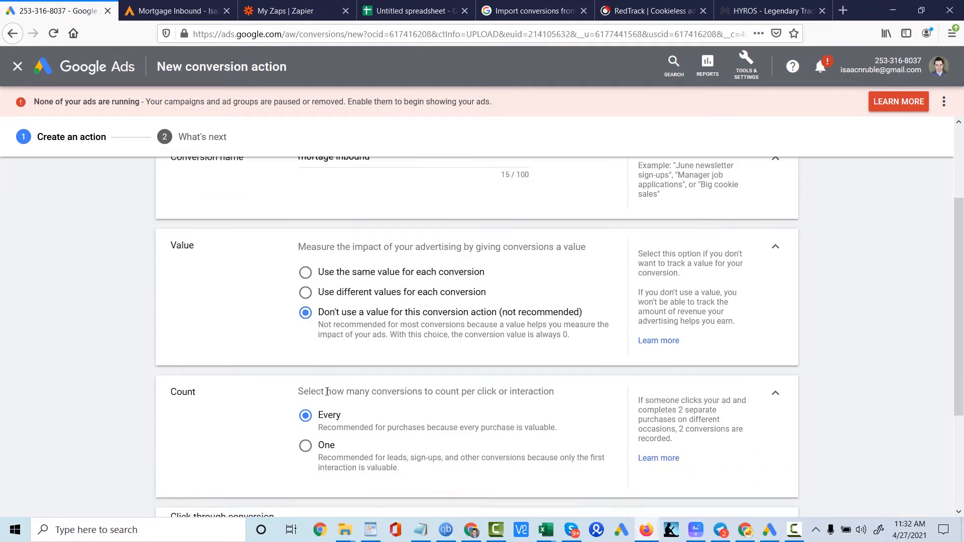
click(316, 453)
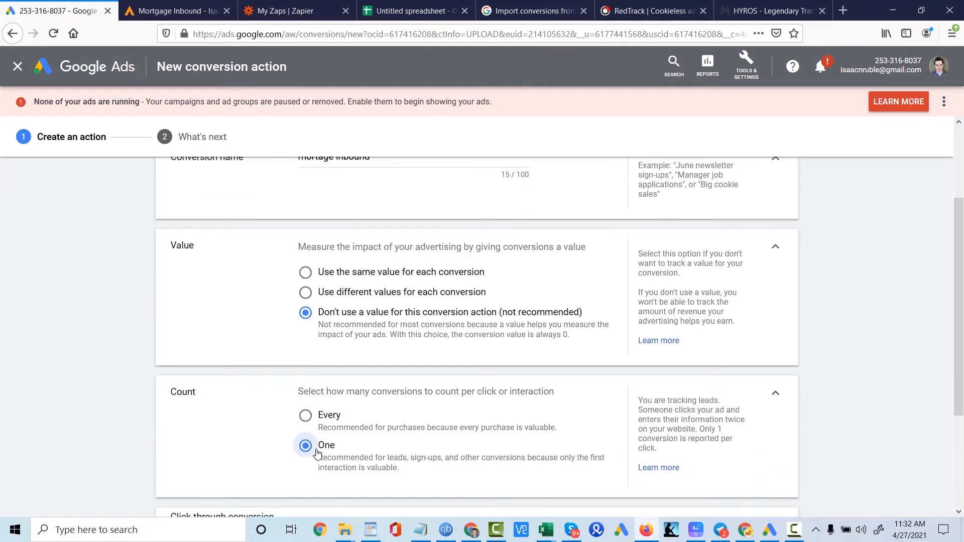
scroll(249, 406, down, 2)
scroll(254, 384, down, 2)
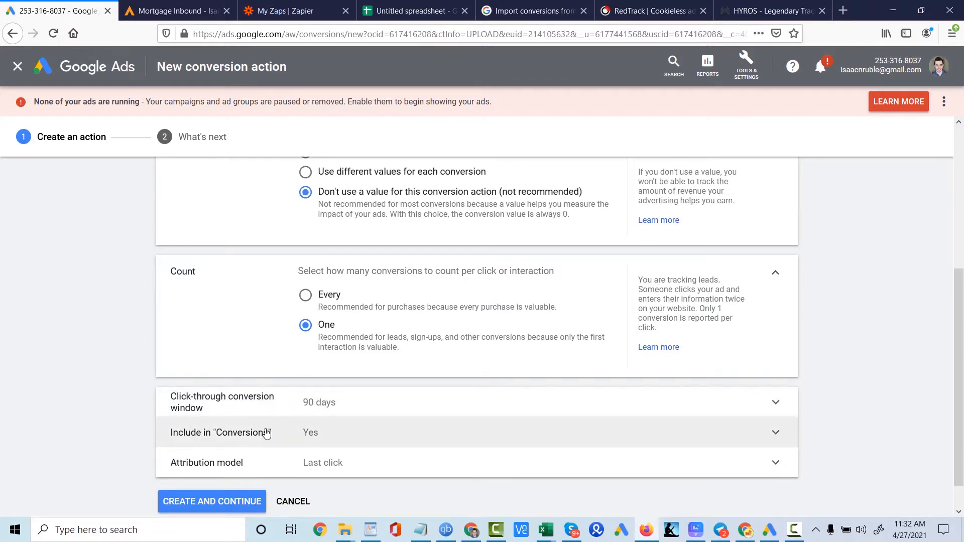
Set Include in "Conversions" to No.
click(320, 440)
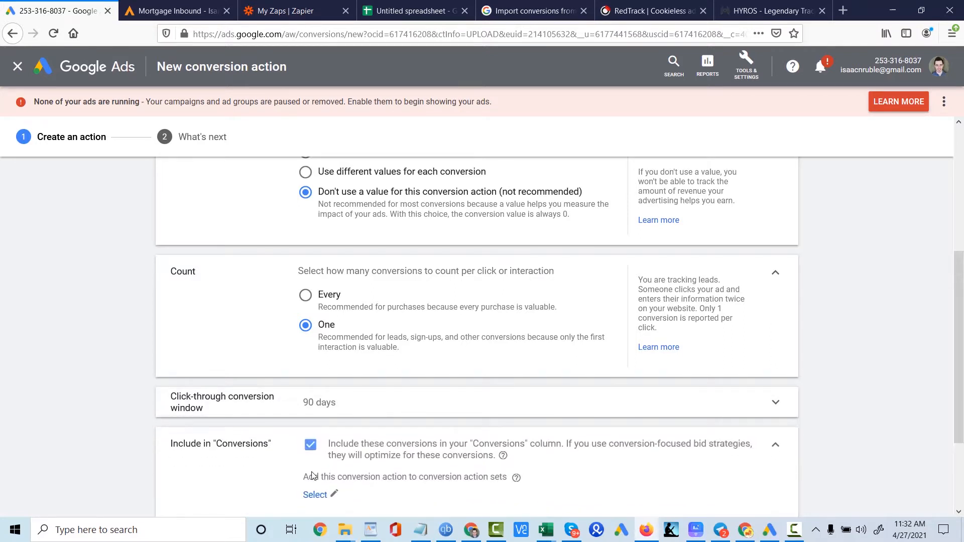
click(311, 444)
scroll(317, 458, down, 2)
click(771, 385)
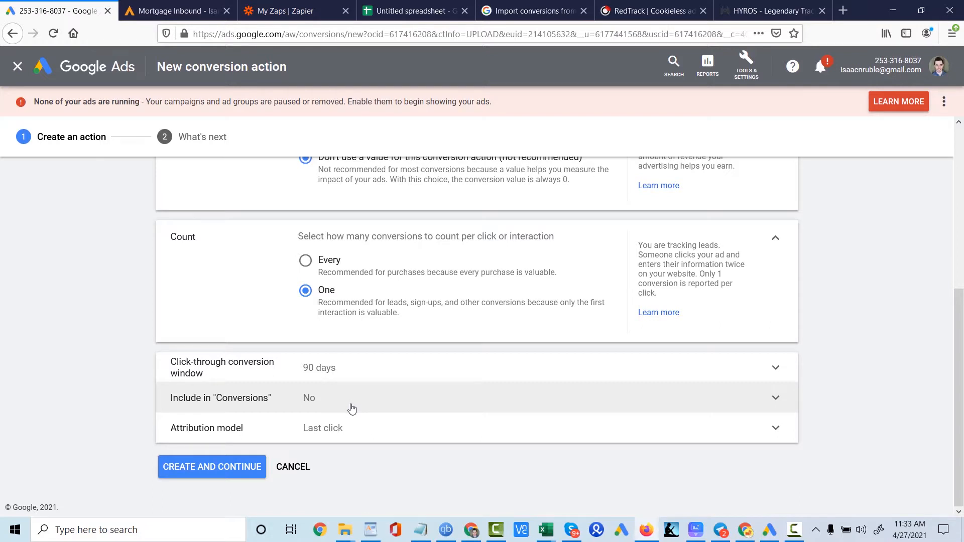
click(352, 409)
click(311, 410)
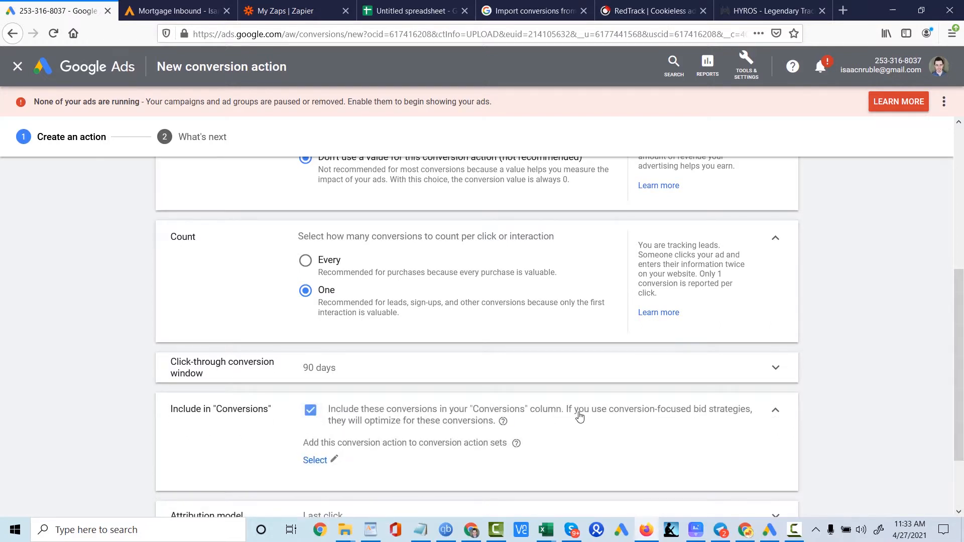
click(776, 413)
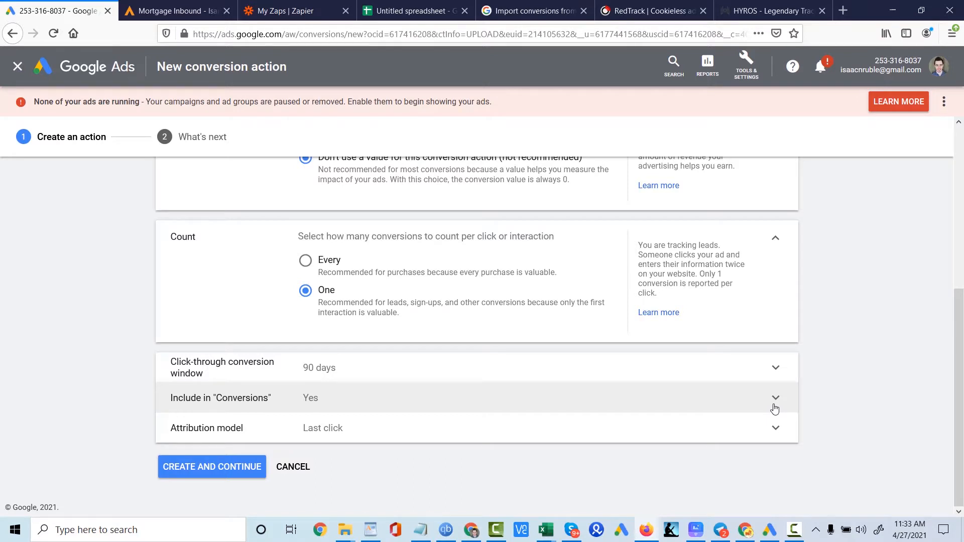
click(775, 409)
click(310, 410)
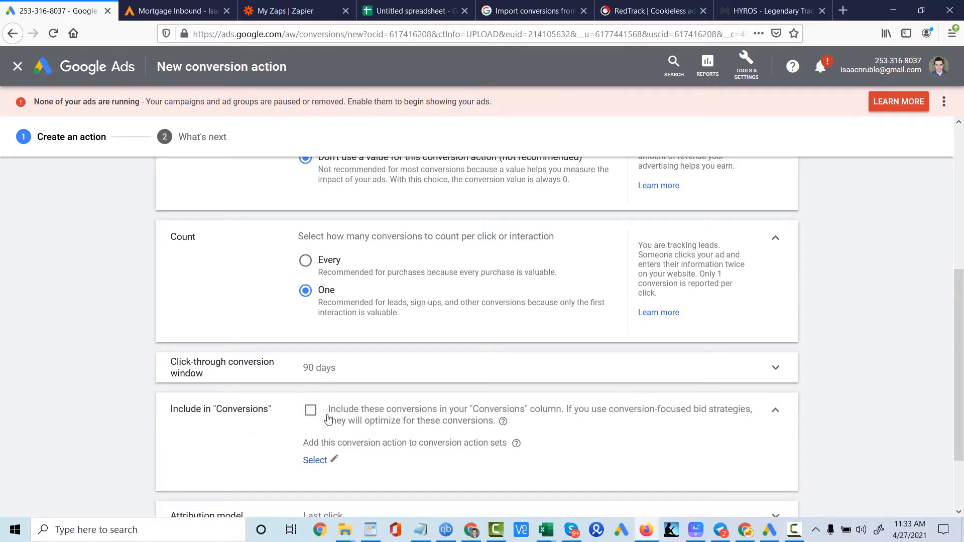
click(776, 409)
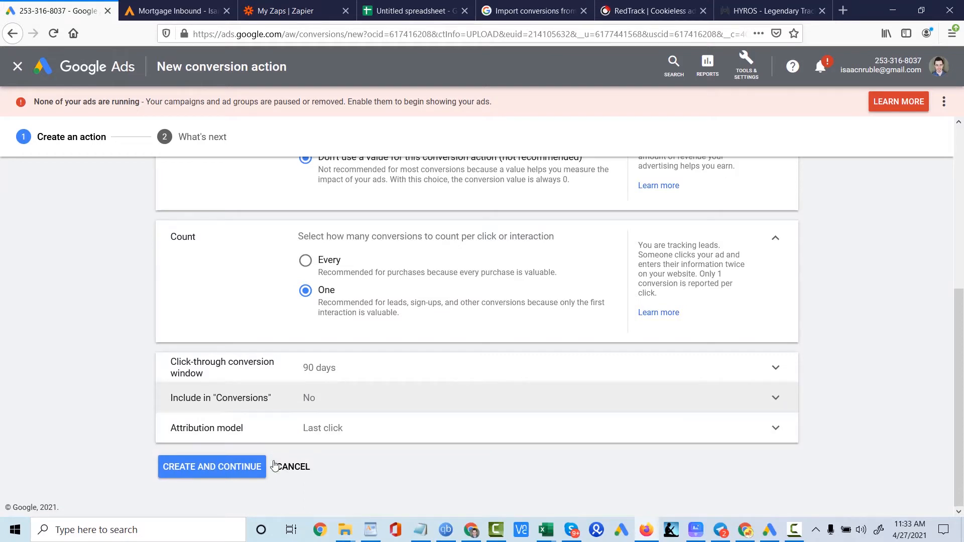
Create the conversion action, finish, and switch to the Zapier Zaps dashboard.
click(253, 469)
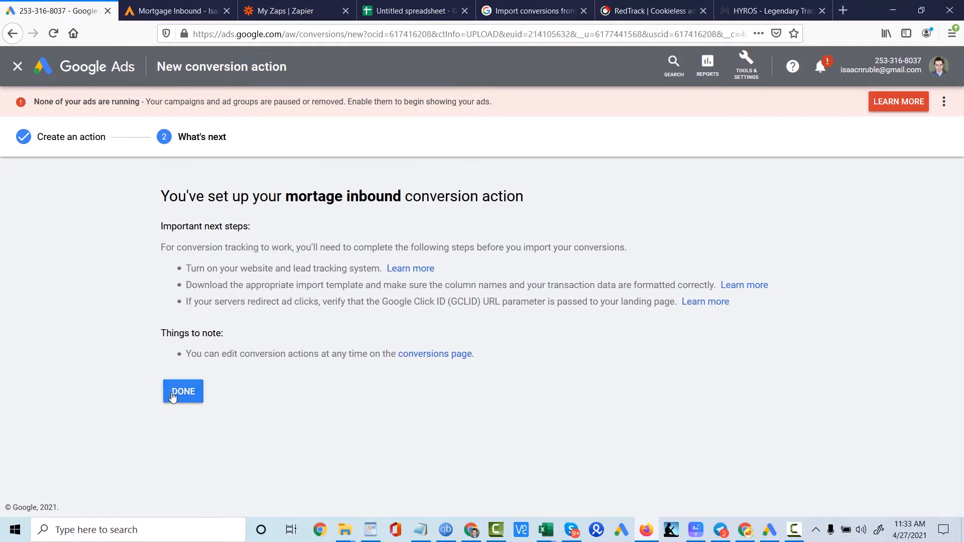
click(172, 394)
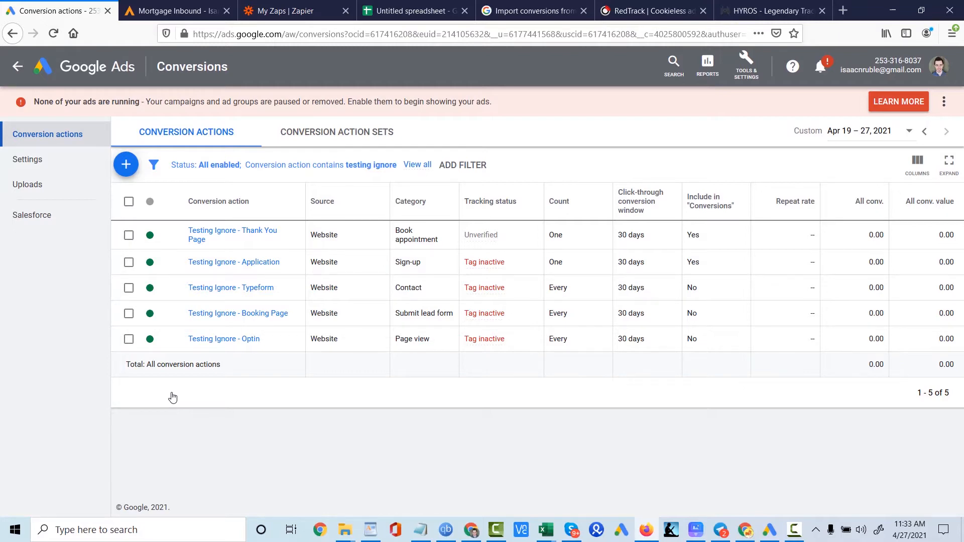
click(301, 4)
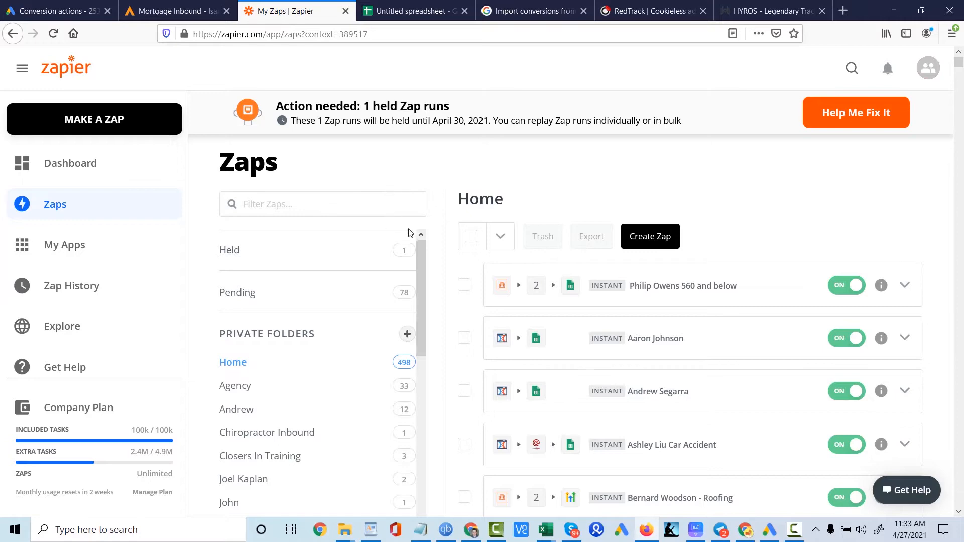
Scroll through the Mortgage Inbound survey in Alchemer, then switch to the untitled import spreadsheet.
click(184, 11)
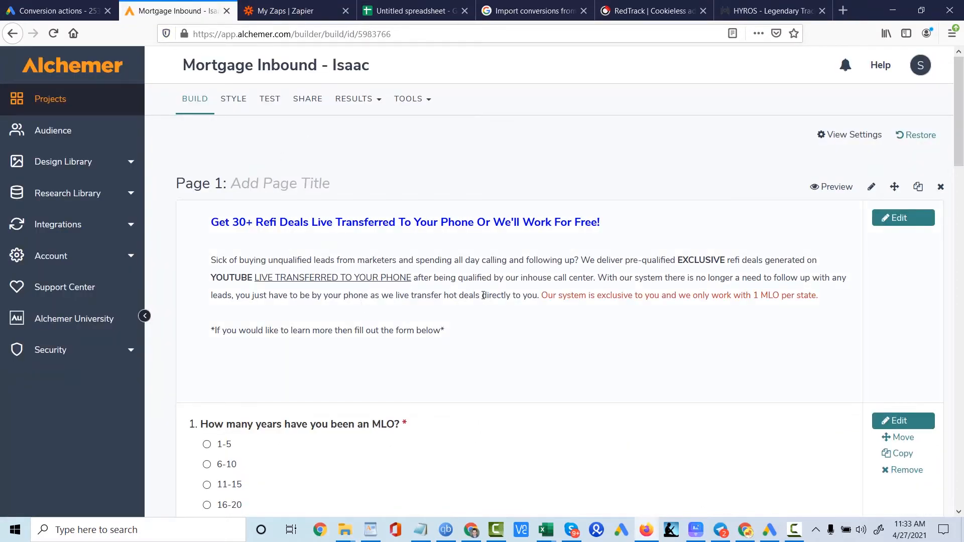
scroll(488, 304, down, 15)
scroll(371, 267, down, 10)
scroll(371, 267, up, 6)
scroll(370, 267, up, 20)
click(359, 10)
click(226, 214)
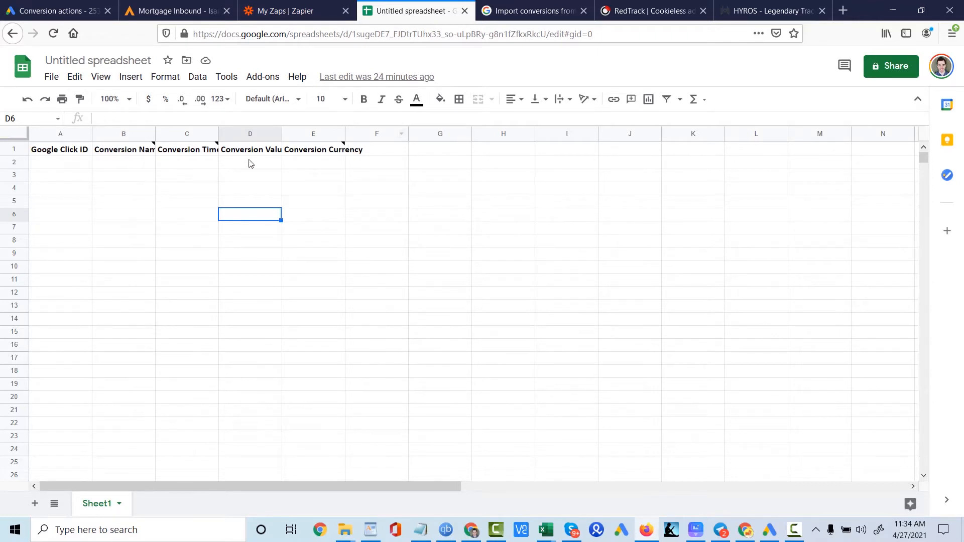
Rename the spreadsheet to 'mortgage inbound 1' and switch to the conversion import help article.
click(113, 62)
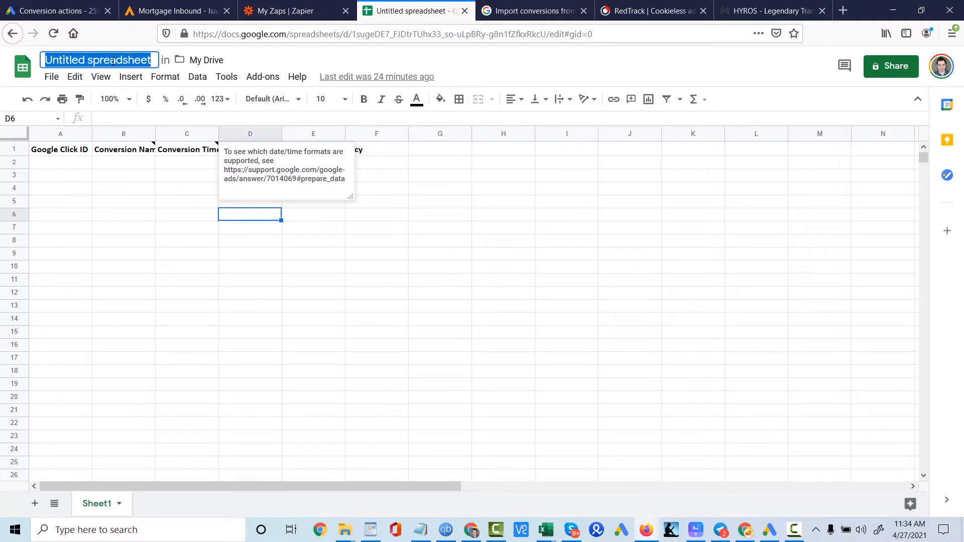
text(mortgage inbound 1)
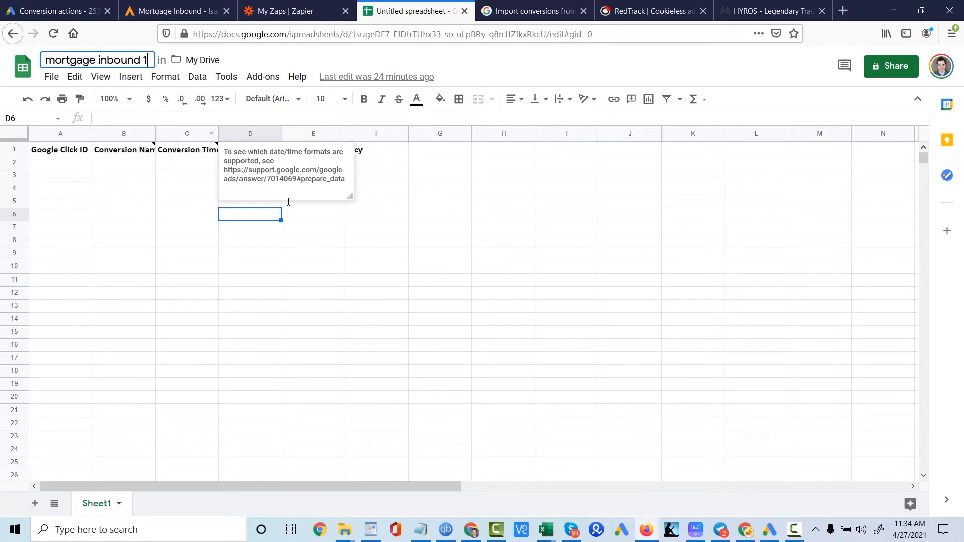
click(347, 242)
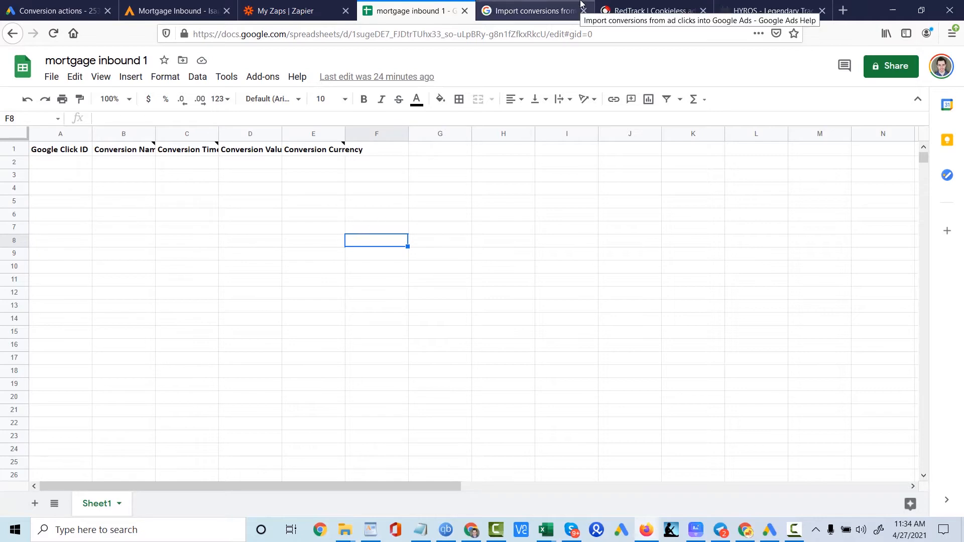
click(567, 11)
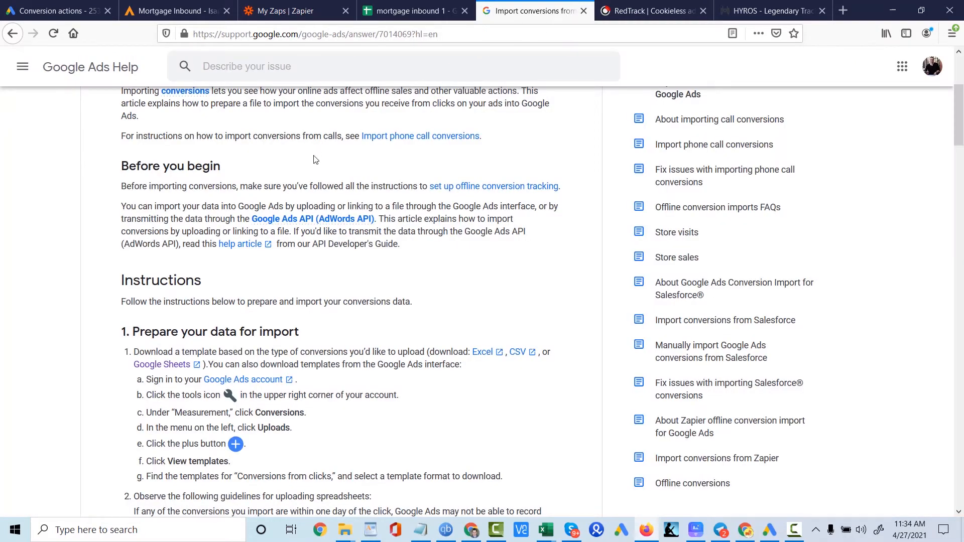
Read through the 'Import conversions from ad clicks' article, then return to the mortgage inbound 1 sheet.
scroll(312, 166, up, 4)
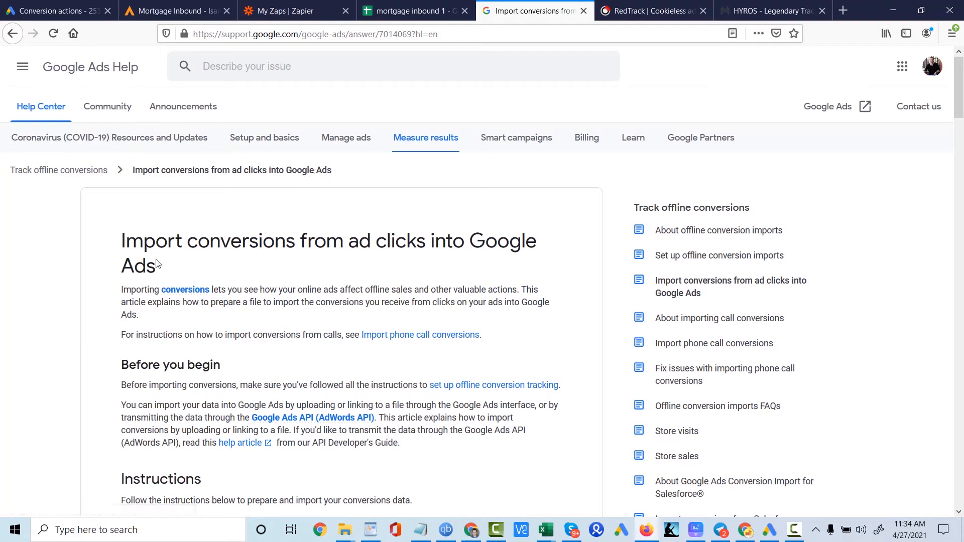
drag(157, 263, 119, 248)
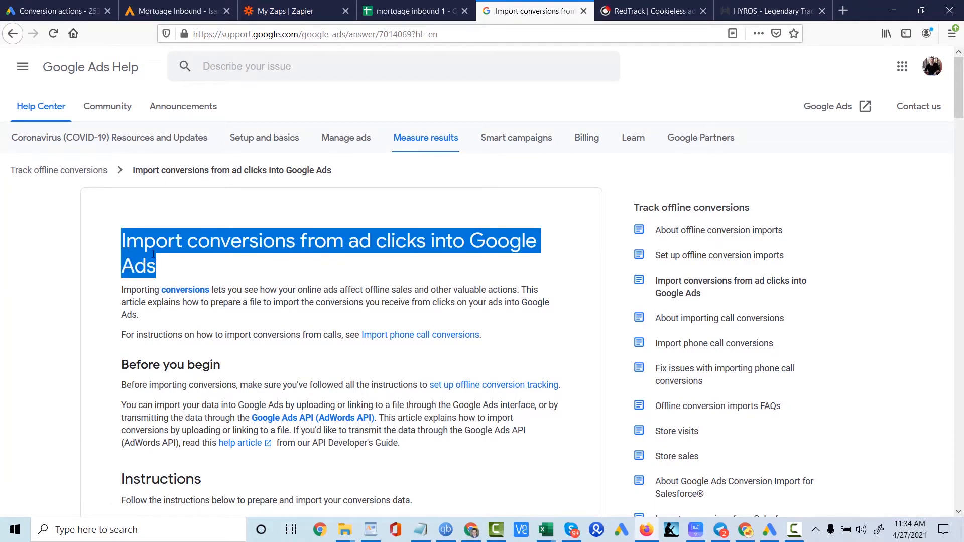
scroll(153, 254, down, 3)
scroll(153, 254, down, 2)
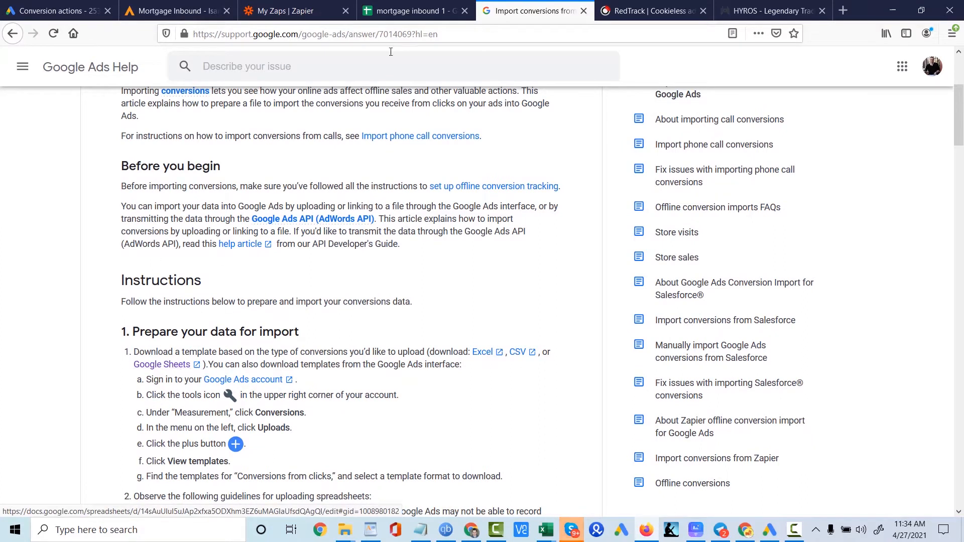
click(417, 11)
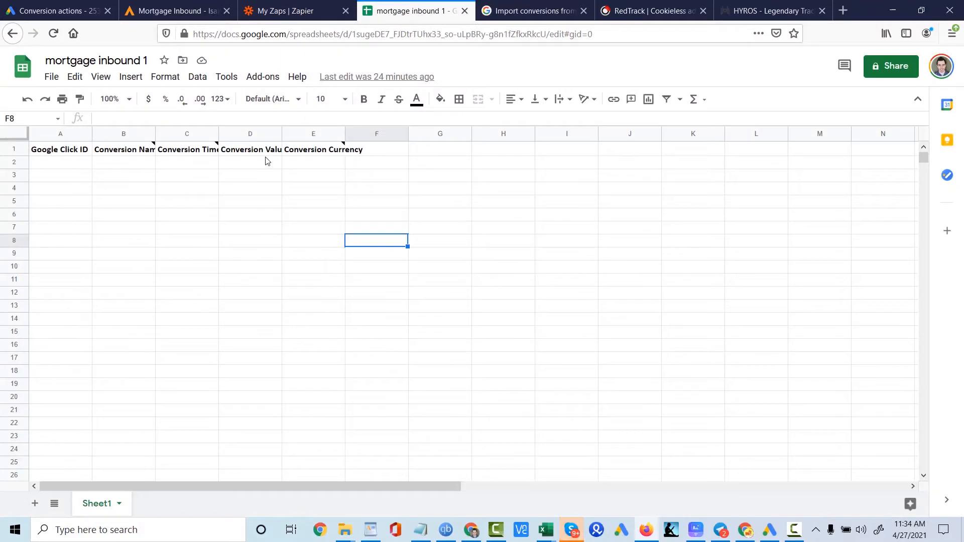
click(533, 11)
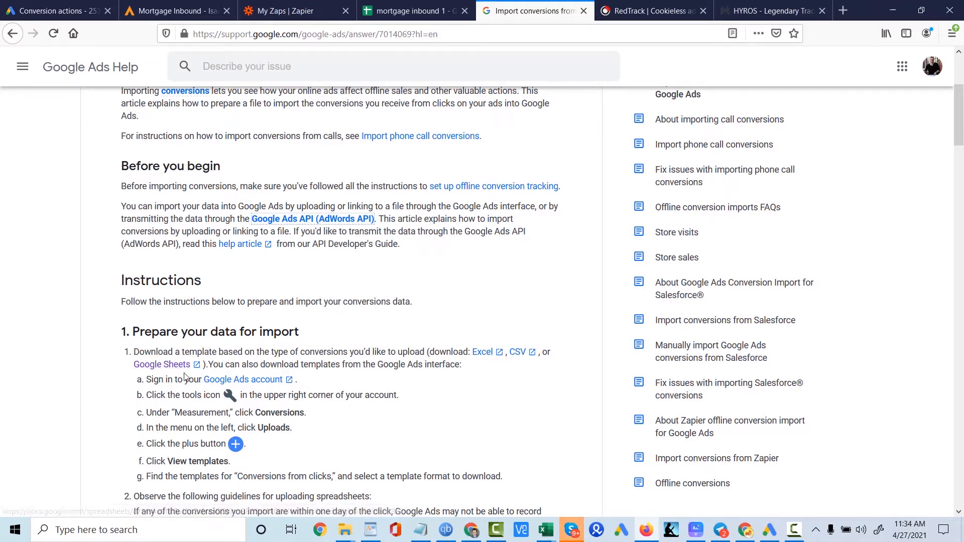
click(432, 11)
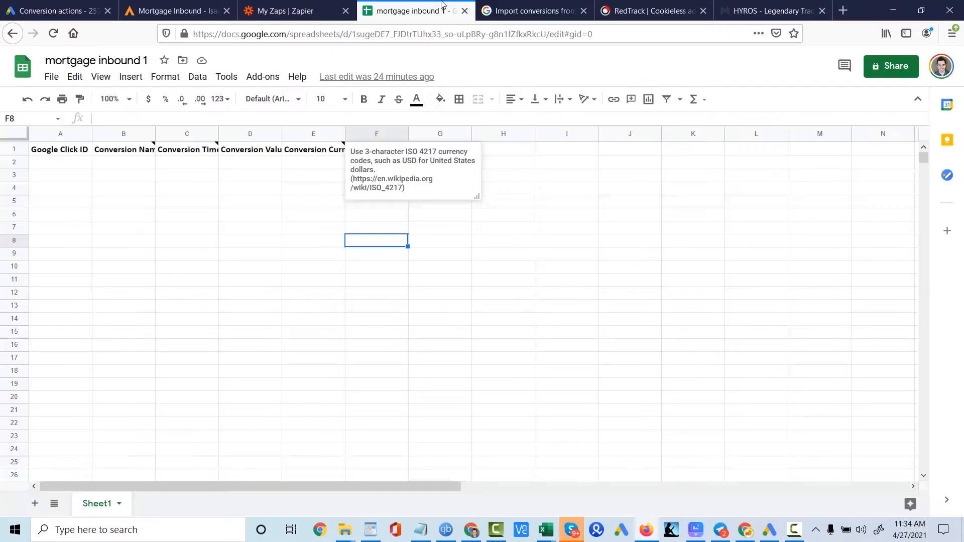
Glance over the Alchemer survey and spreadsheet, then create a new Zap from the Zaps dashboard.
click(217, 212)
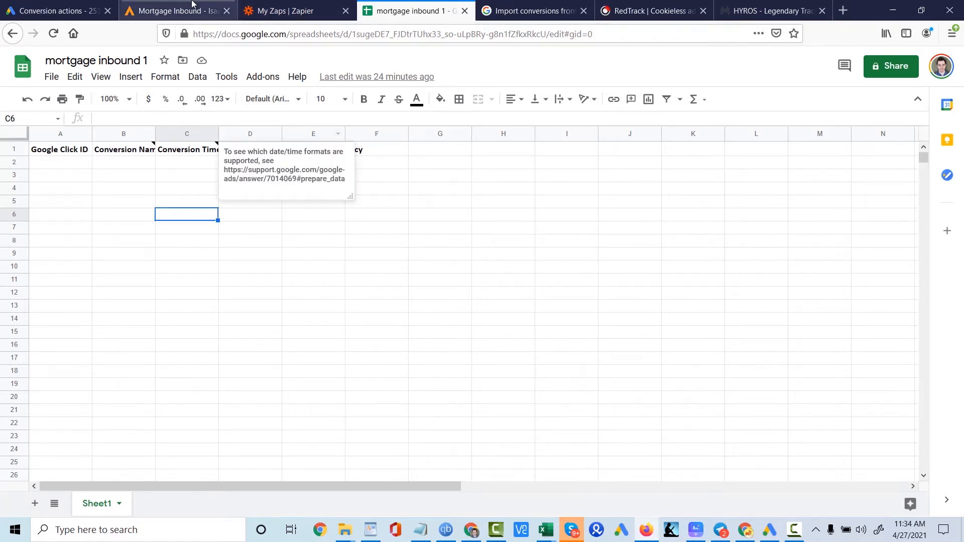
click(173, 11)
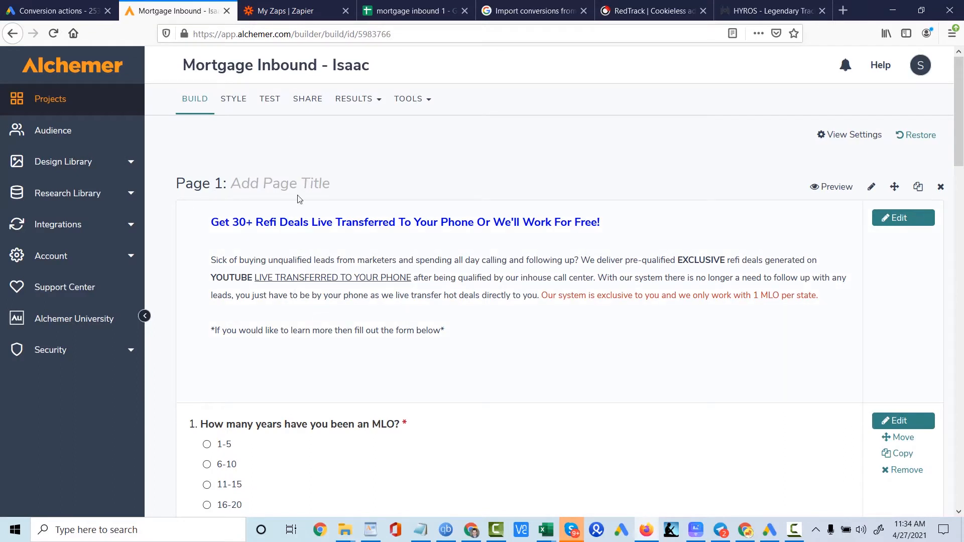
click(293, 10)
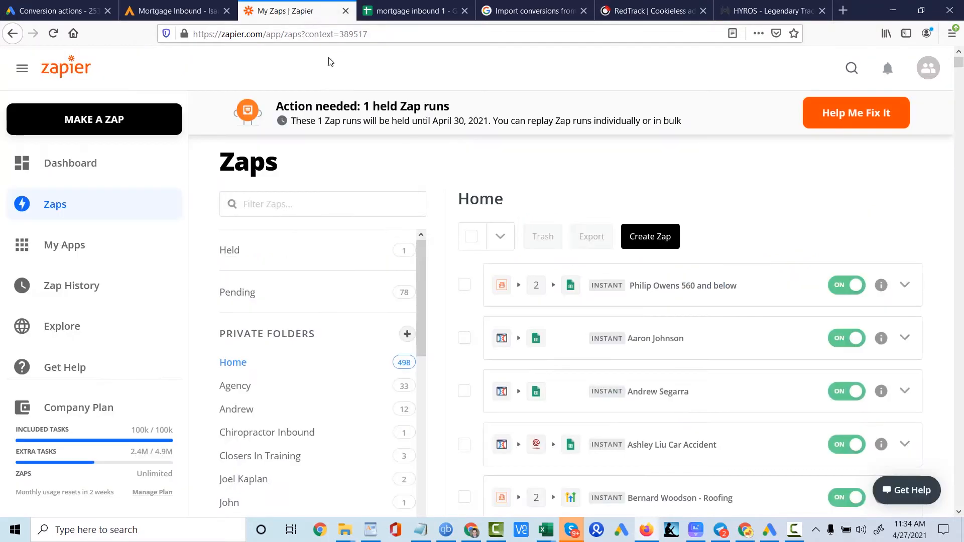
click(210, 4)
click(402, 10)
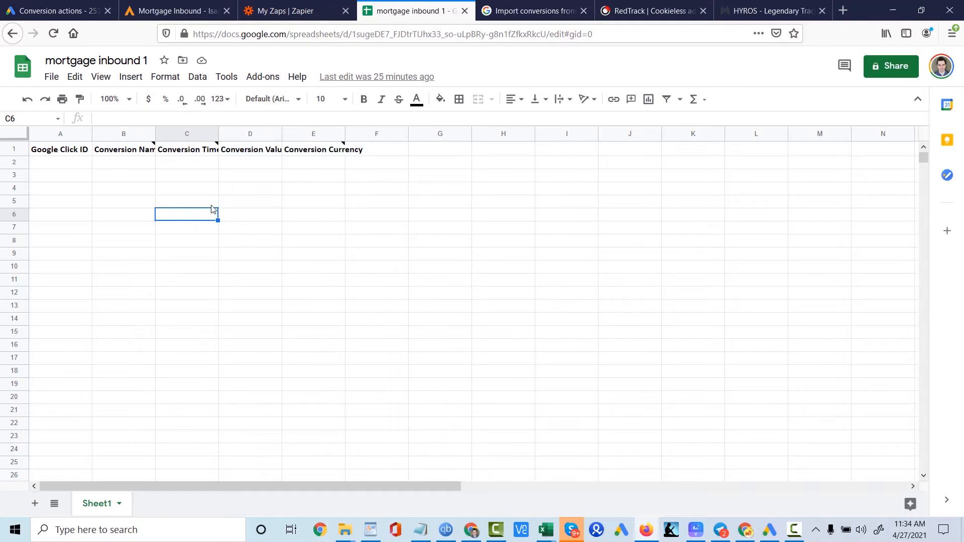
click(289, 6)
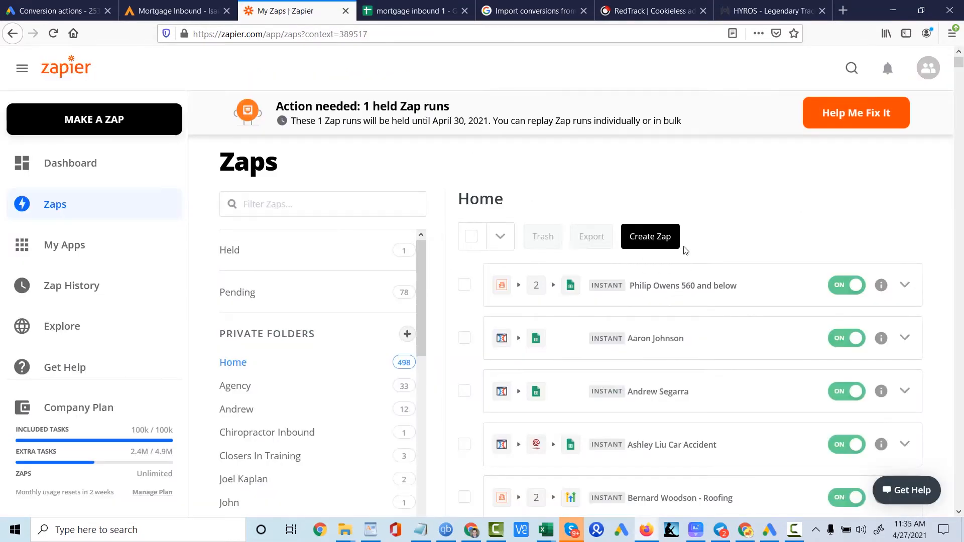
click(653, 237)
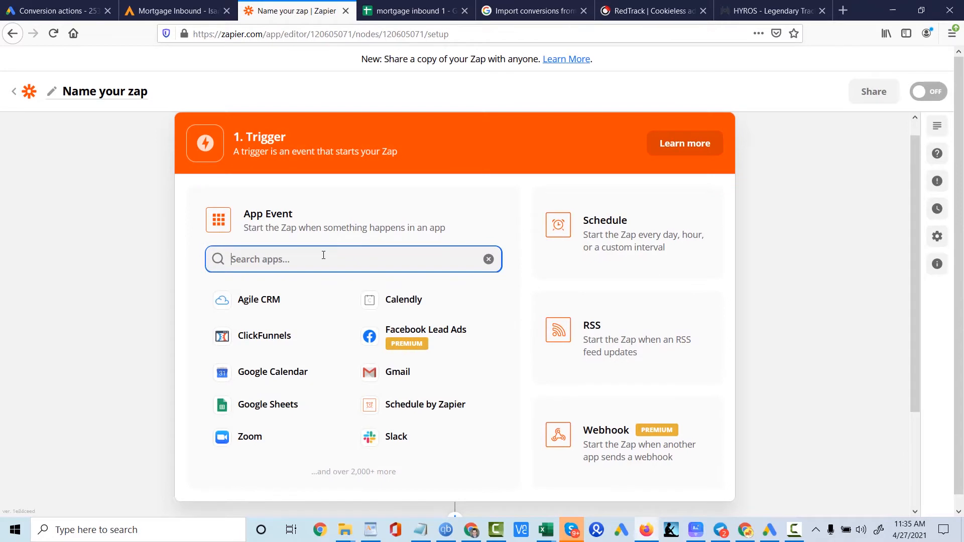
Choose Alchemer as the trigger app with the New Survey Response event.
text(alchemer)
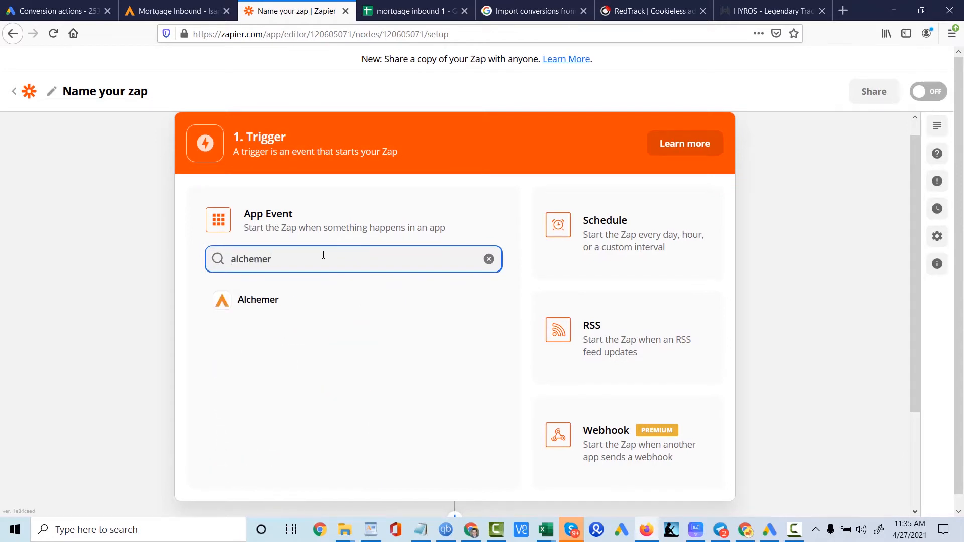
click(319, 300)
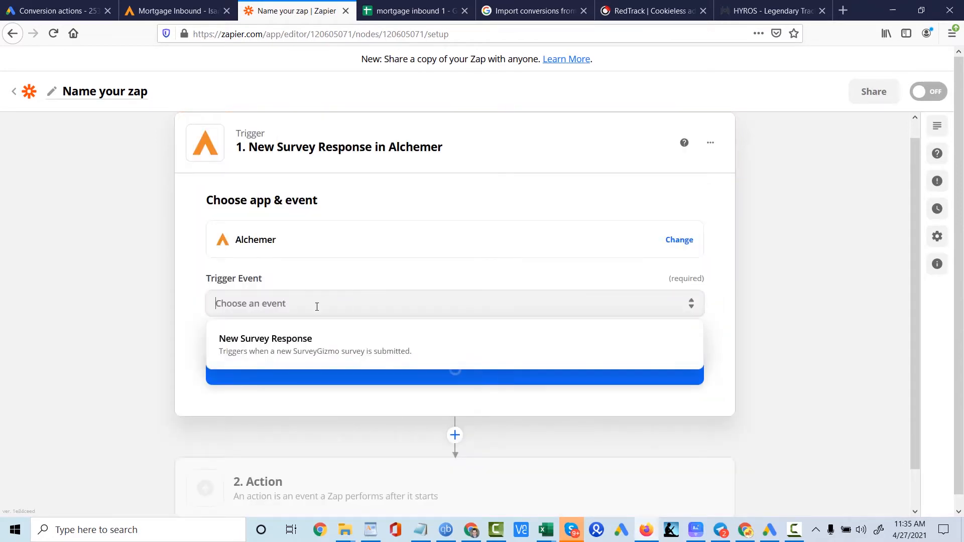
click(318, 342)
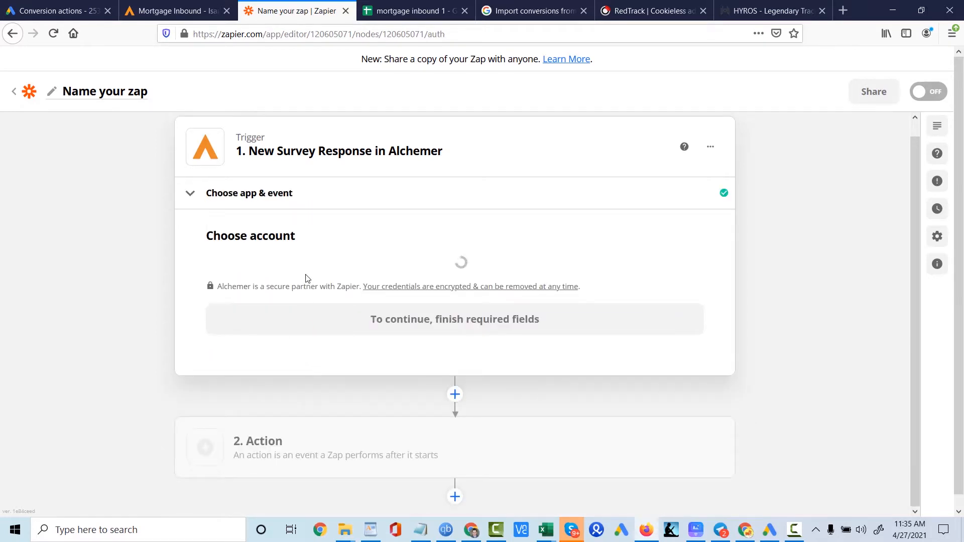
Connect the Alchemer account and pick a Mortgage Inbound survey for the trigger.
click(307, 282)
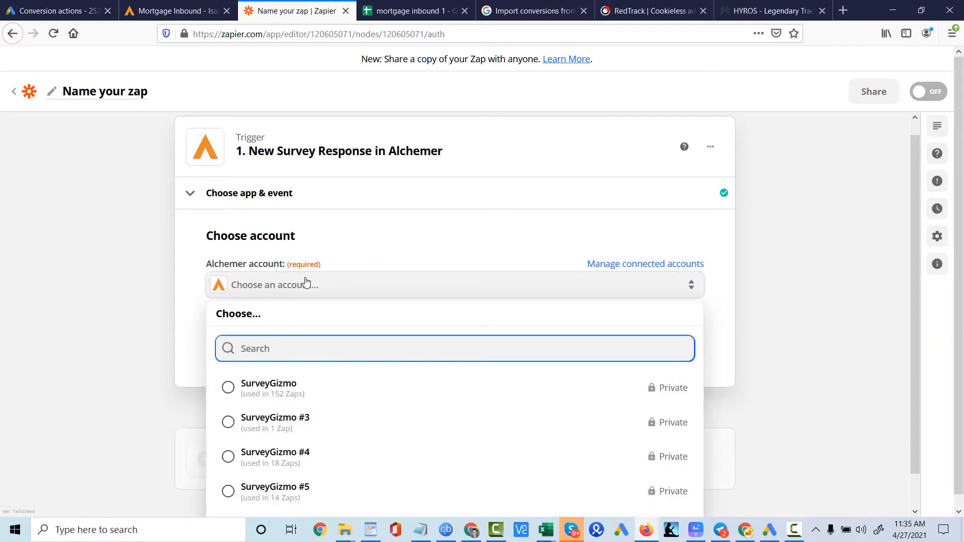
click(233, 447)
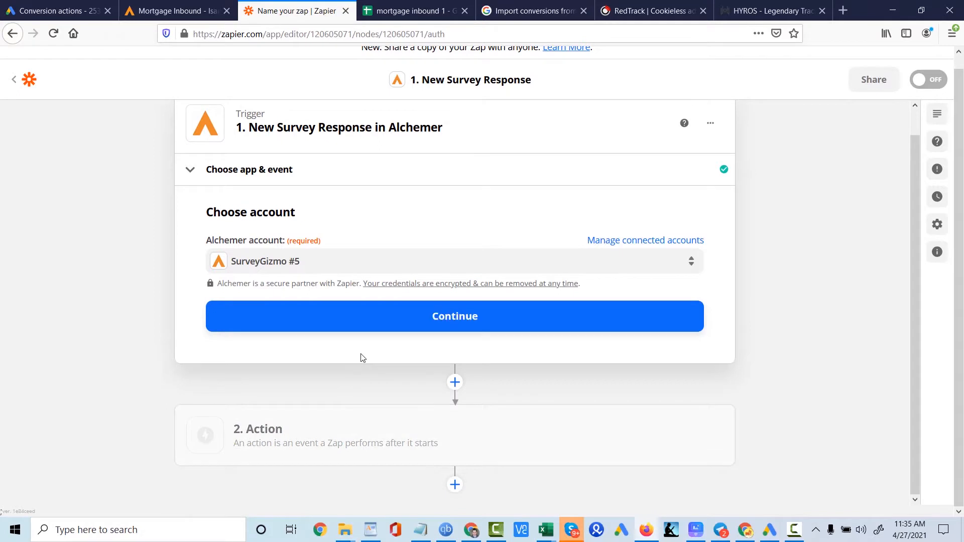
click(372, 307)
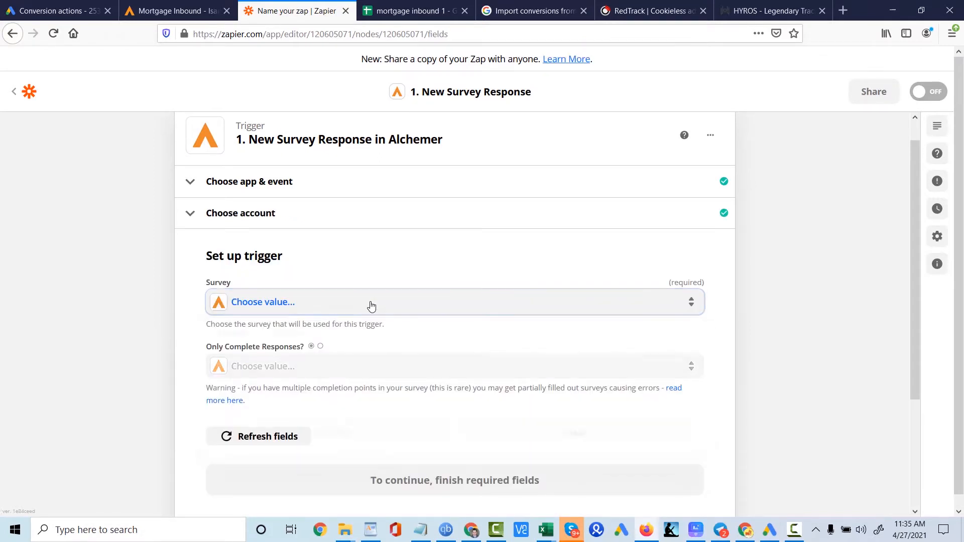
click(371, 304)
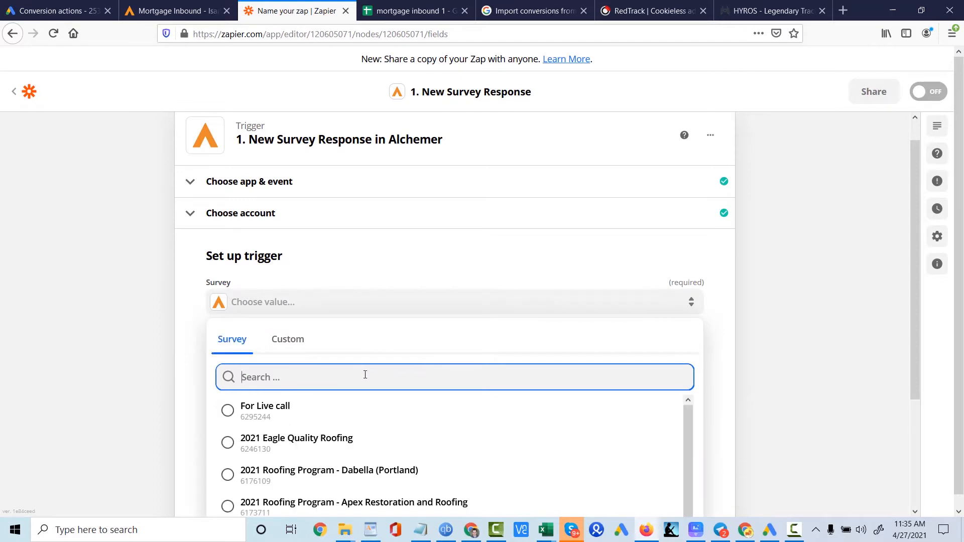
text(mortgage)
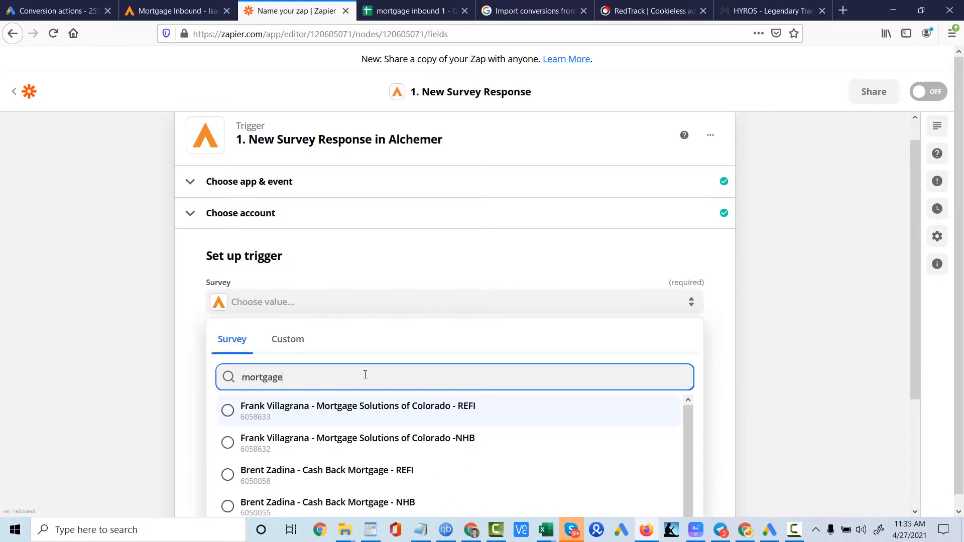
text( inboun)
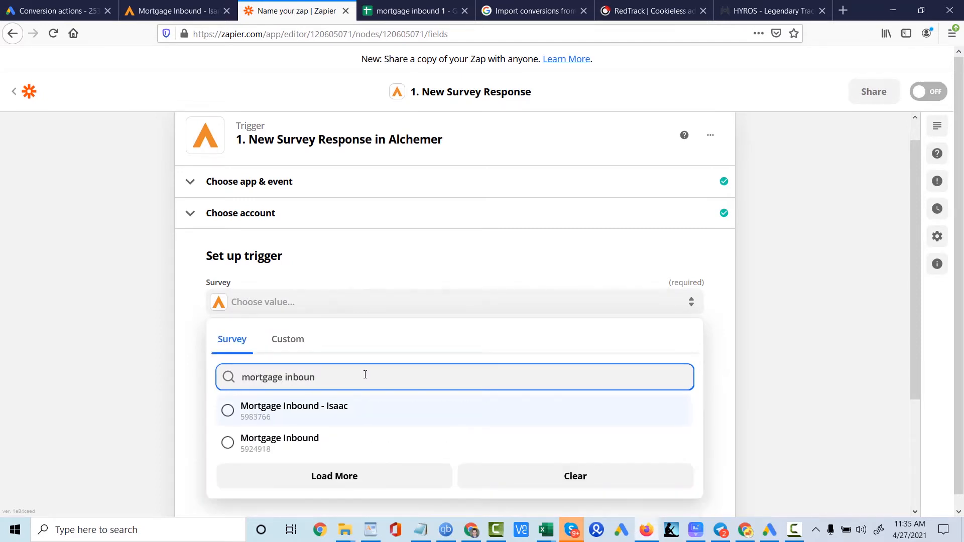
click(227, 441)
Check the survey's exact name in Alchemer and reselect the client-specific Mortgage Inbound survey.
click(139, 3)
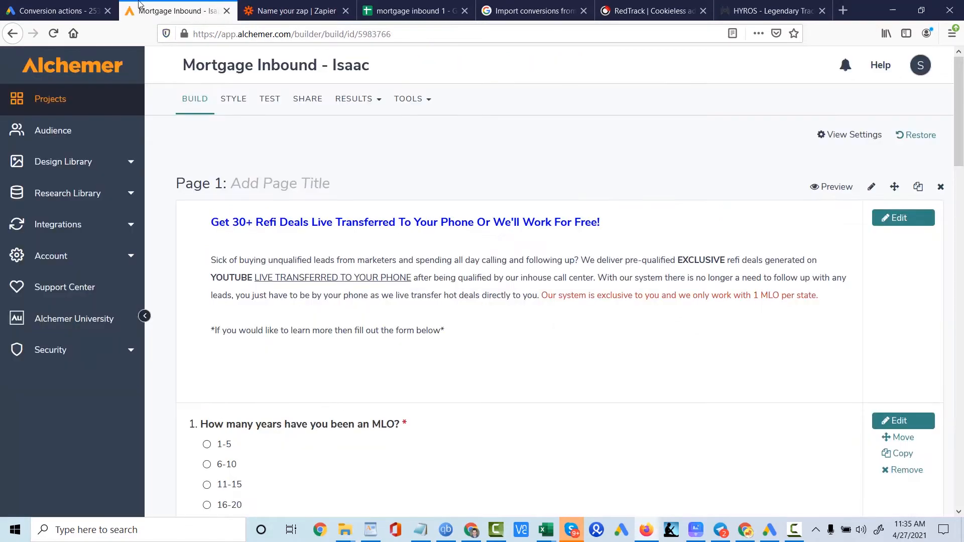
click(292, 10)
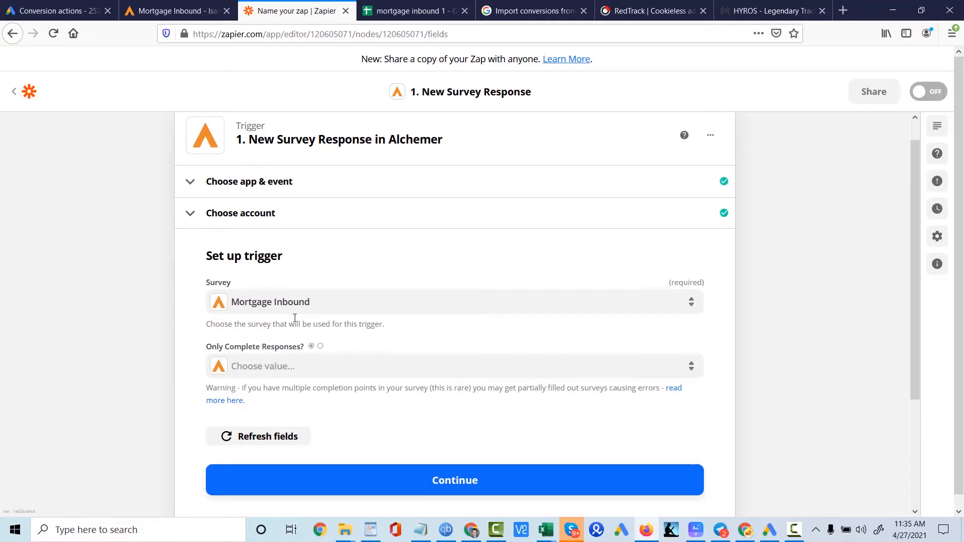
click(304, 301)
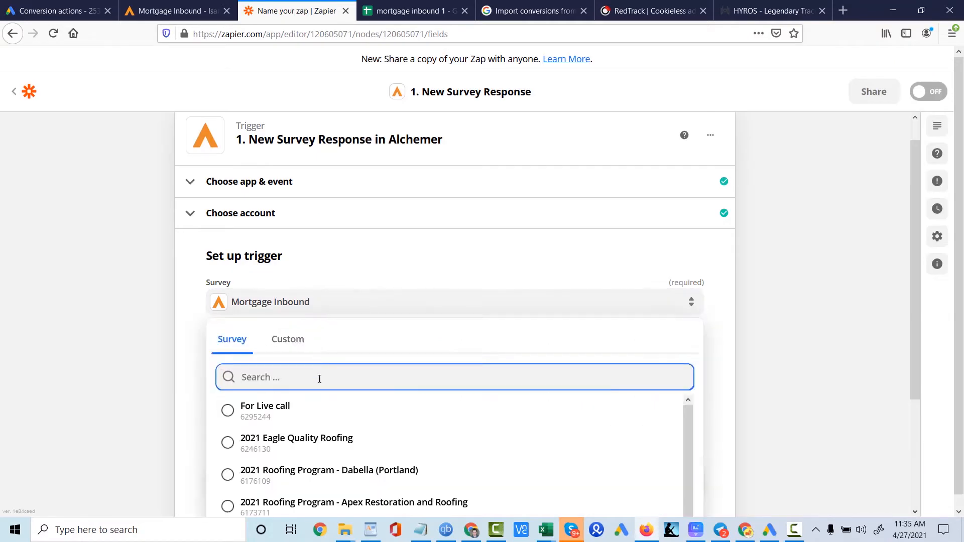
text(morta)
key(BackSpace)
text(gage )
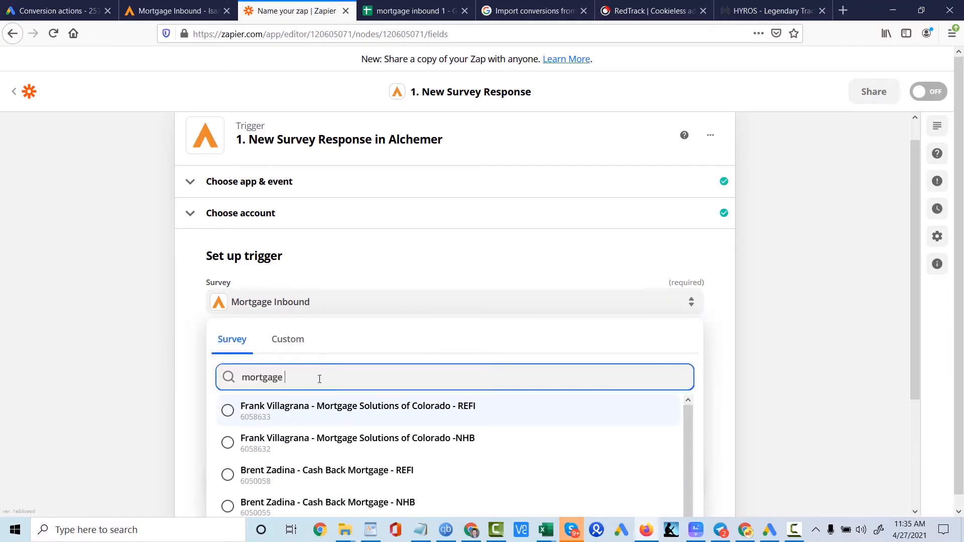
text(inboung)
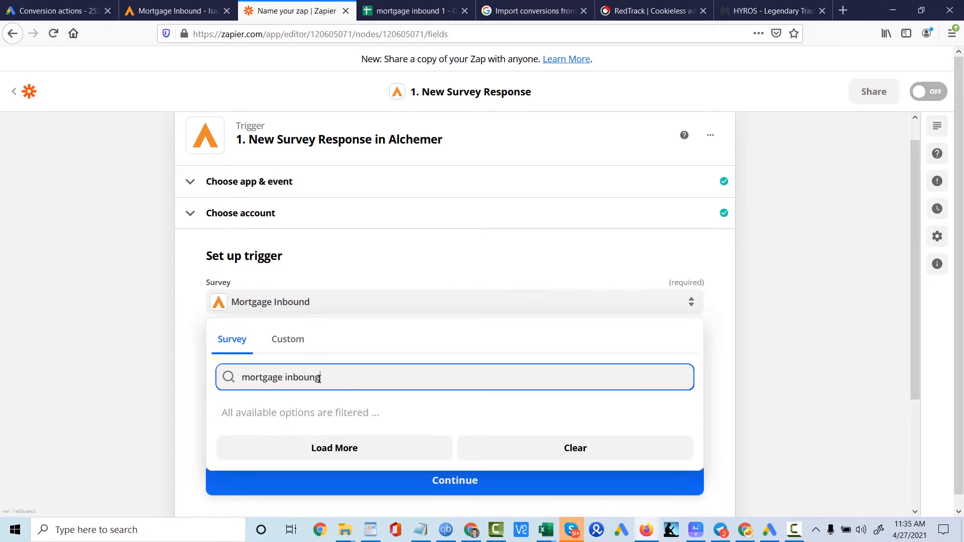
key(BackSpace)
text(d)
click(318, 406)
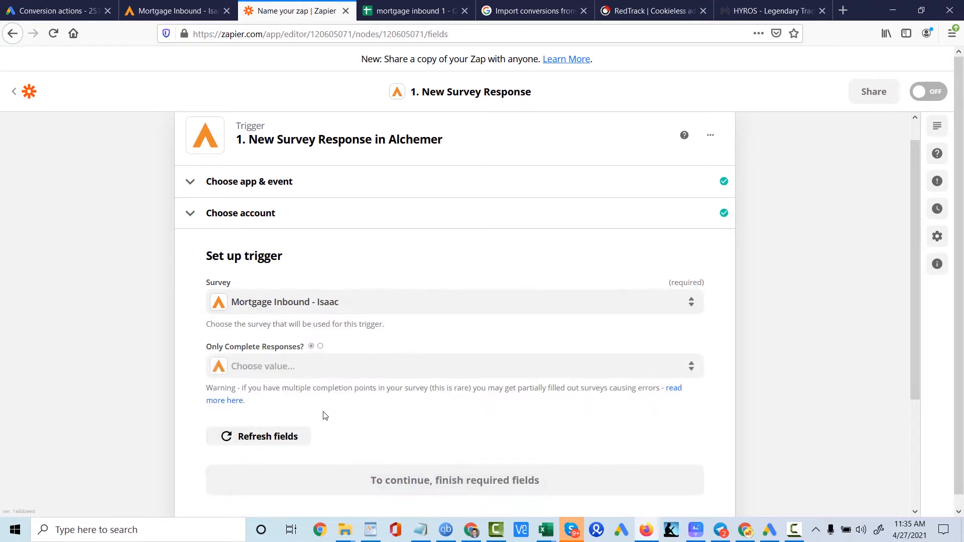
Set Only Complete Responses to True and continue to the trigger test.
click(297, 372)
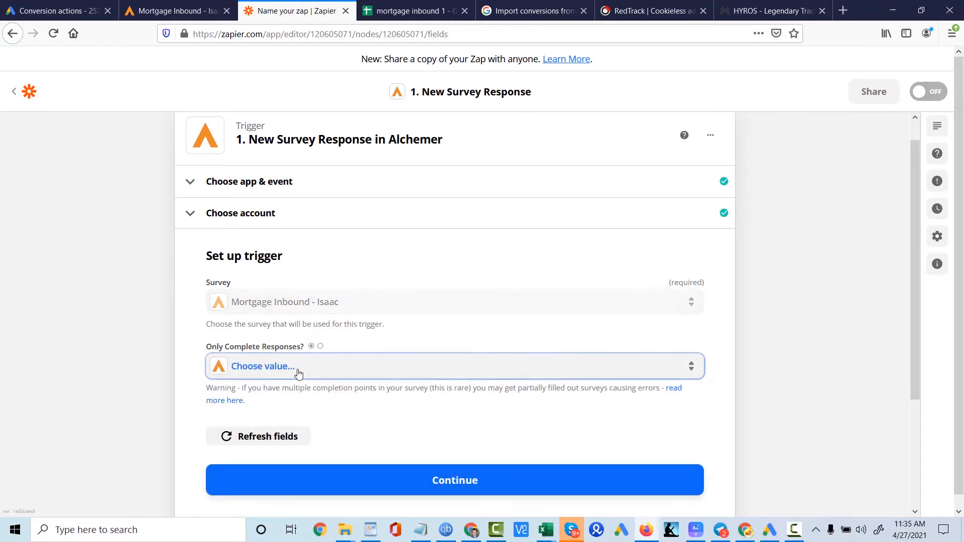
click(270, 477)
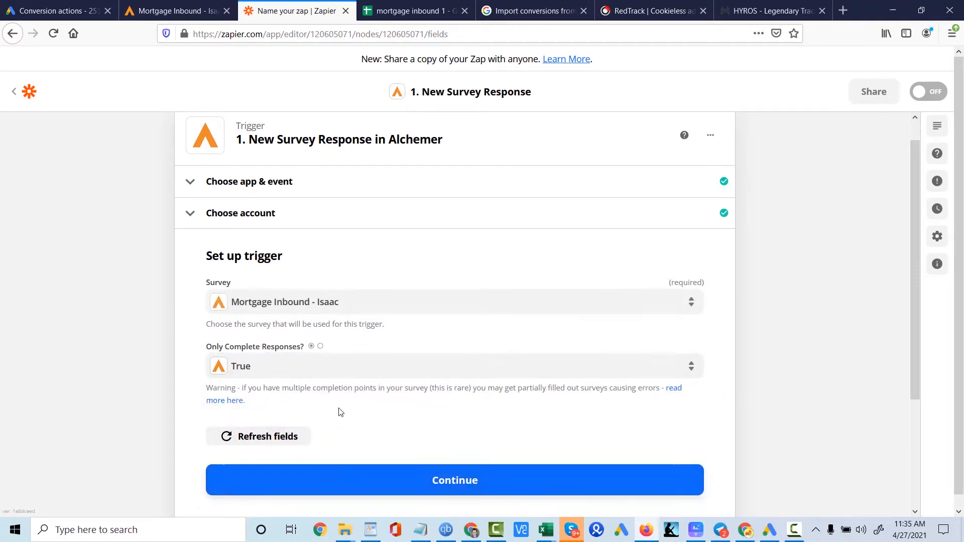
scroll(338, 408, down, 2)
scroll(351, 402, up, 1)
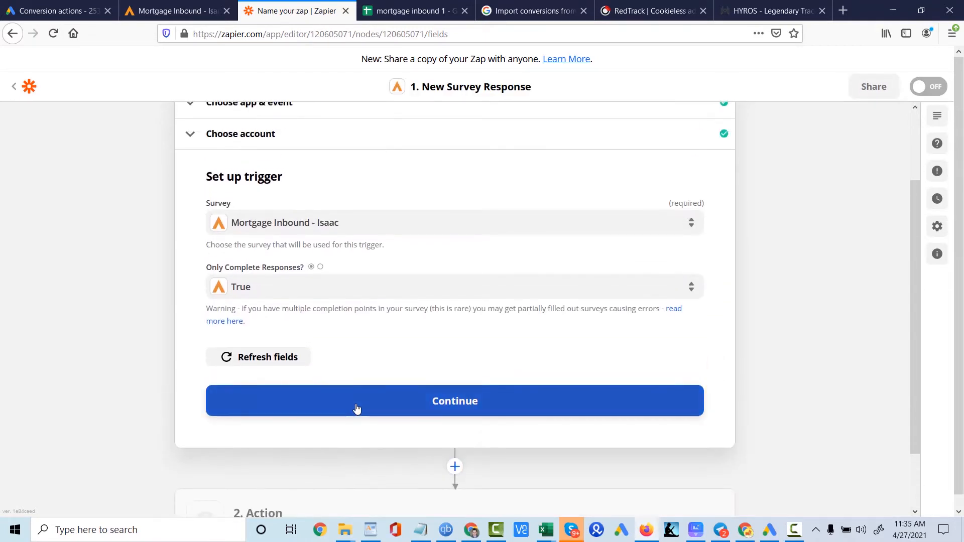
click(356, 407)
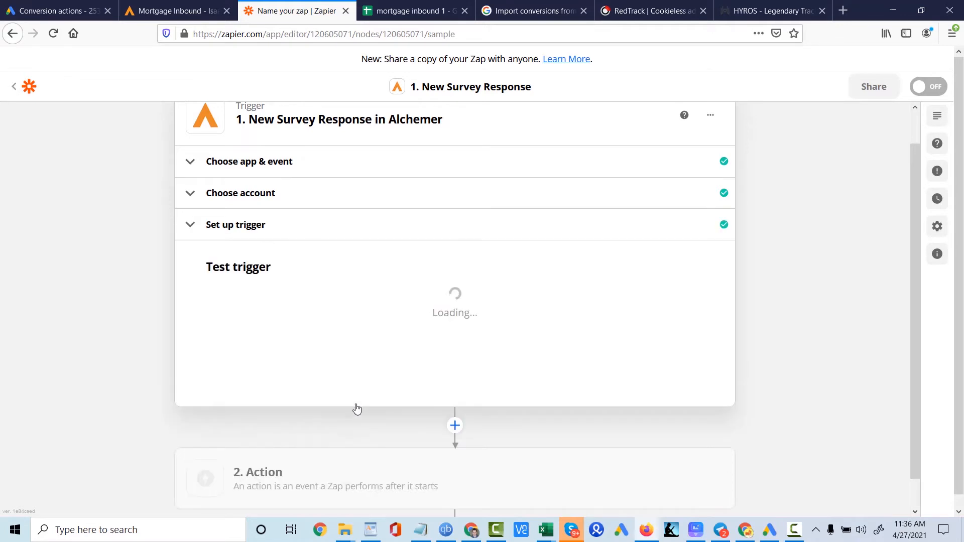
Test the trigger, which finds no response, then view the survey's Individual Responses in Alchemer.
scroll(402, 403, down, 3)
click(461, 299)
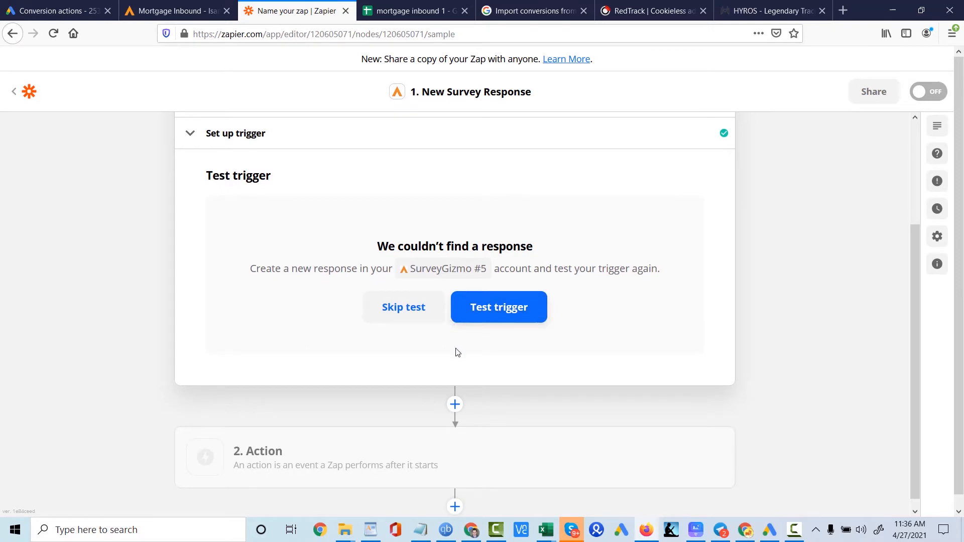
click(175, 10)
click(349, 101)
click(351, 204)
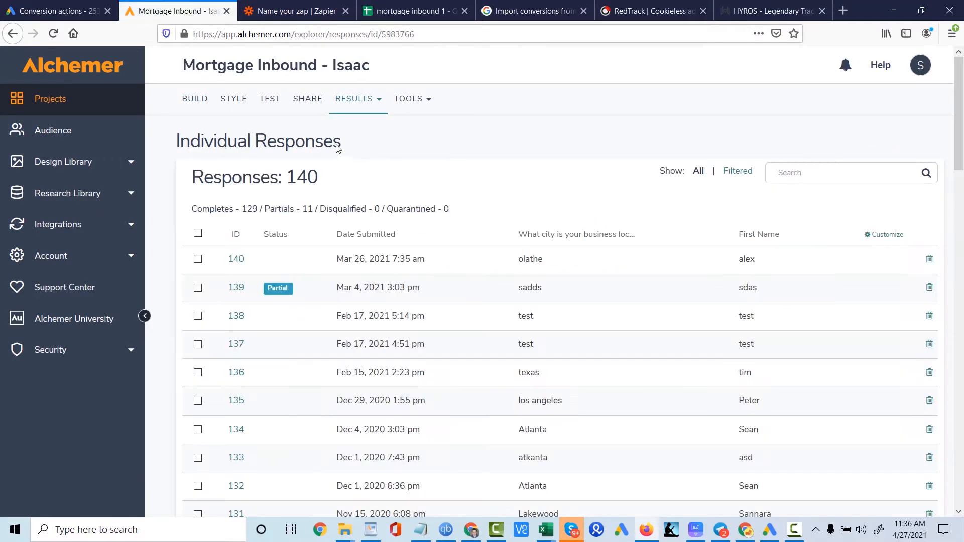
Open the Mortgage Inbound survey's live link and answer 1-5 years, Yes, and 11-15.
click(307, 100)
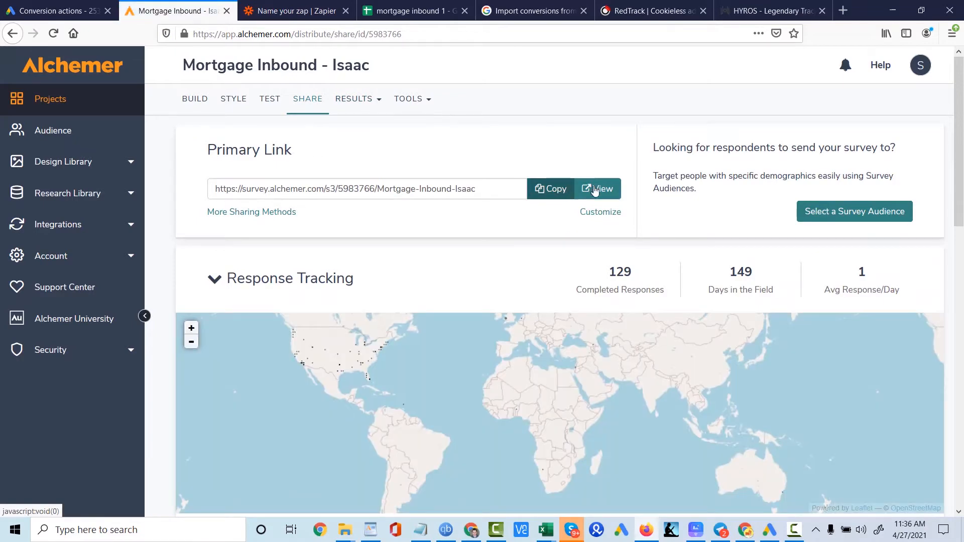
click(585, 188)
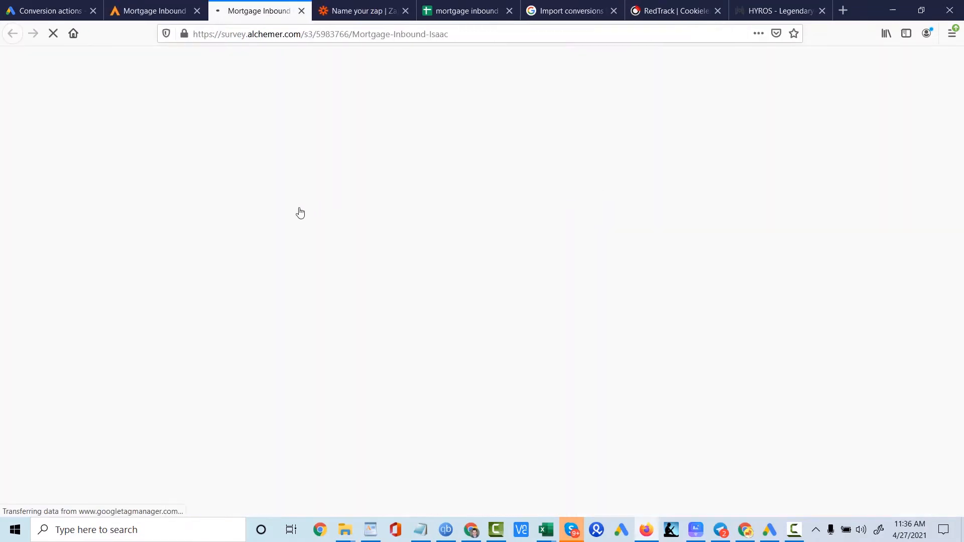
click(159, 313)
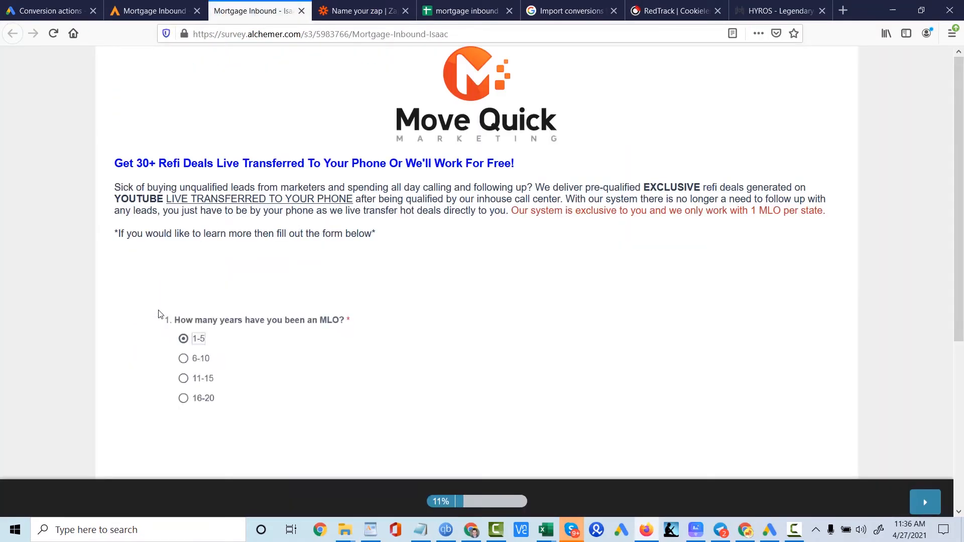
click(150, 316)
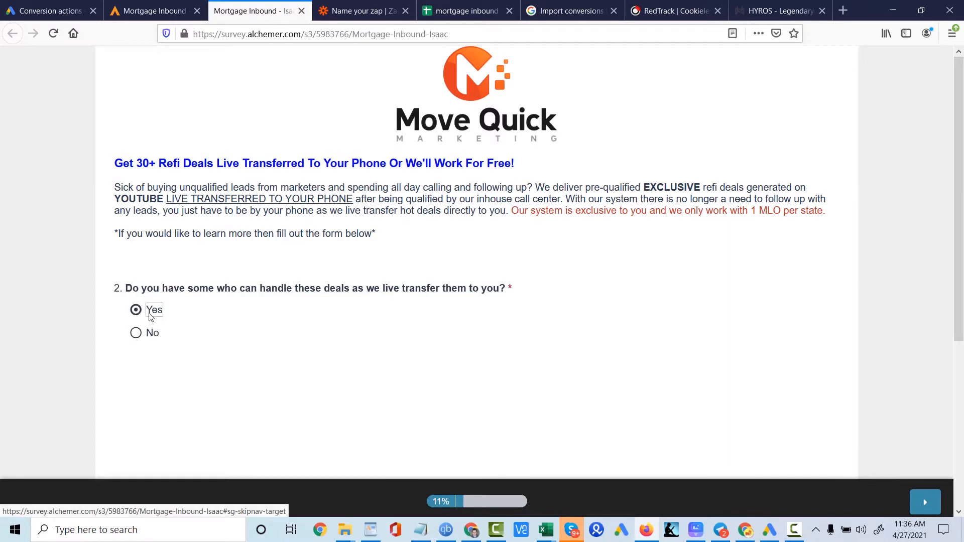
click(155, 355)
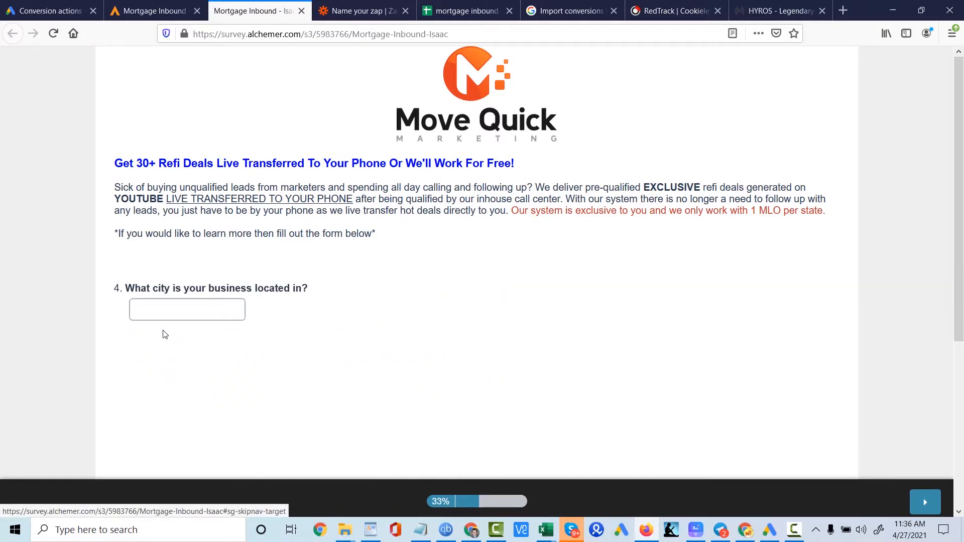
Enter Wixom as the business city, answer 11-15 to question 5, and decline the meeting.
click(172, 316)
text(wixom)
key(Return)
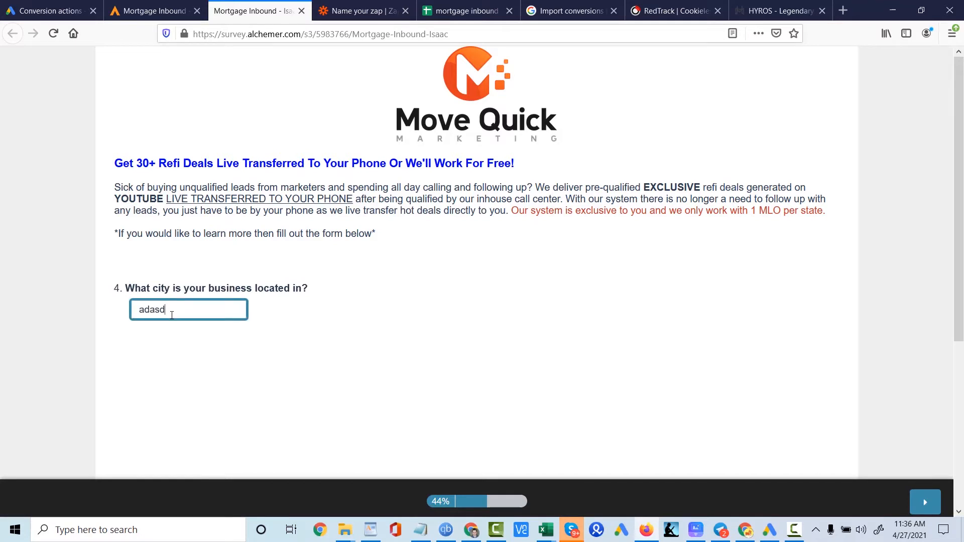
click(162, 354)
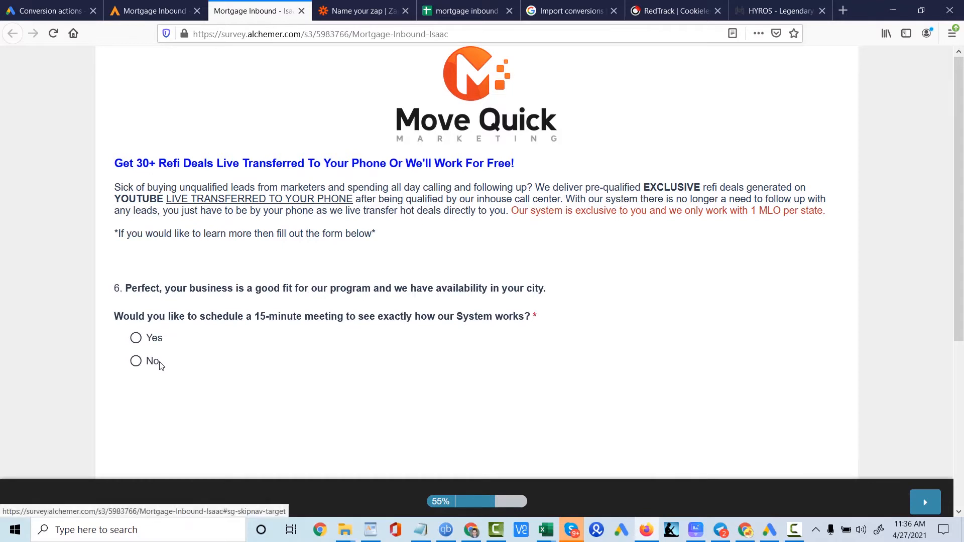
click(136, 361)
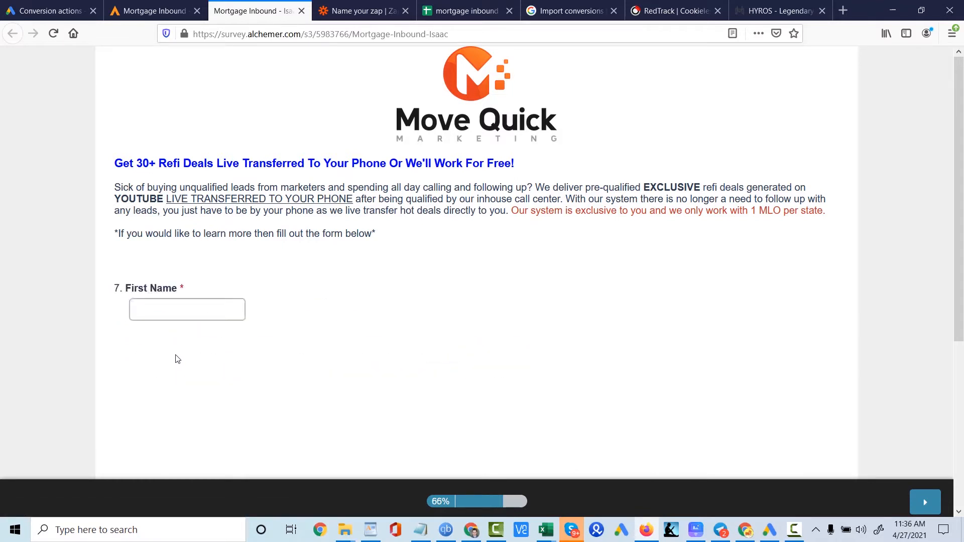
Fill in a first name and an e-mail, submit the survey, and return to Zapier.
click(182, 312)
text(asdas)
key(Return)
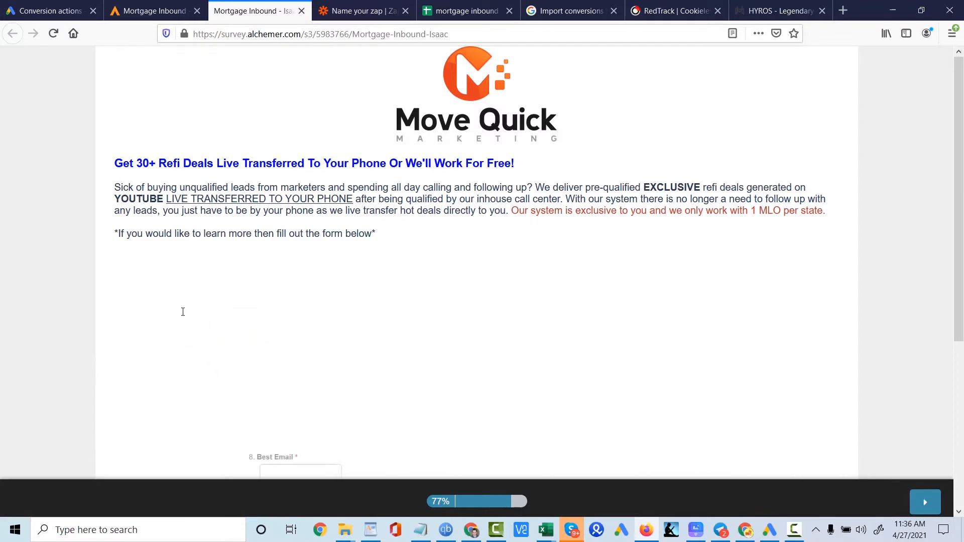
click(183, 312)
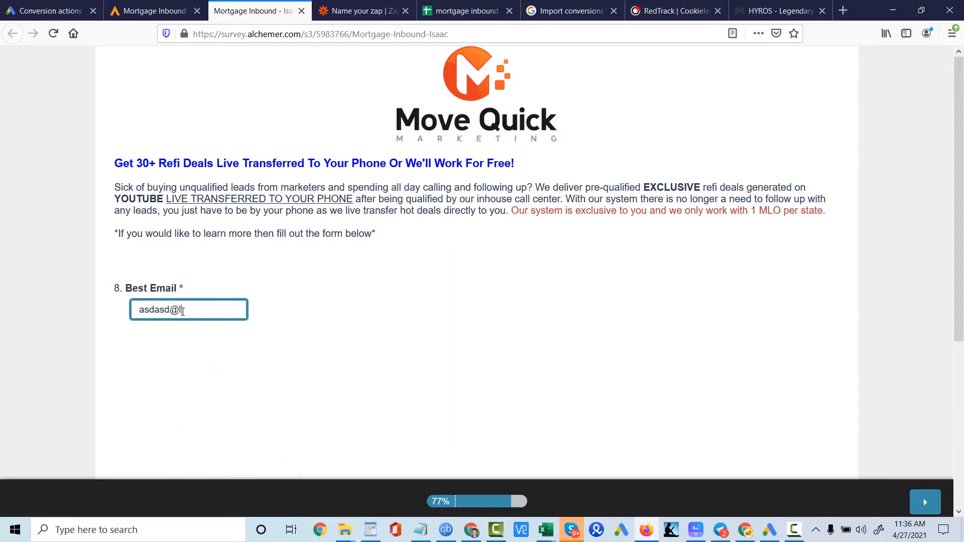
key(Return)
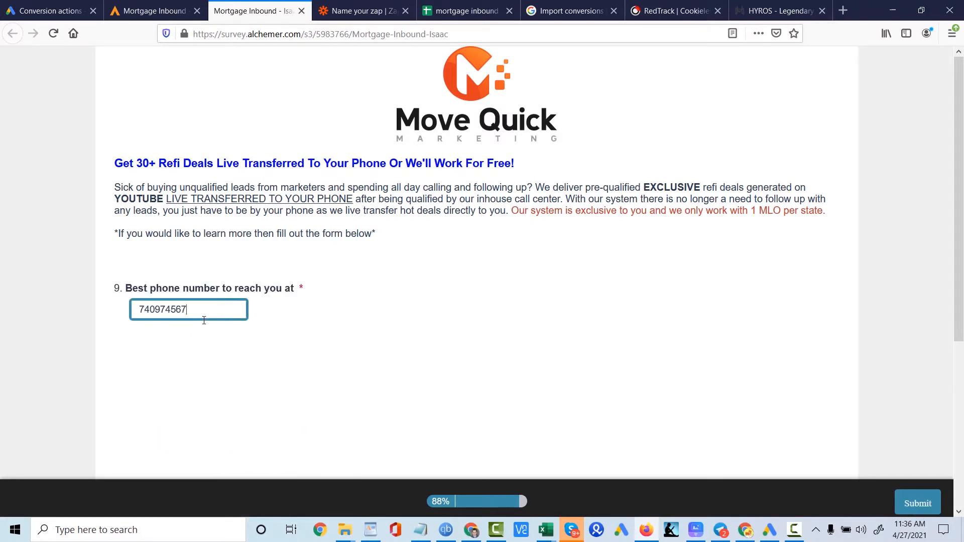
key(Return)
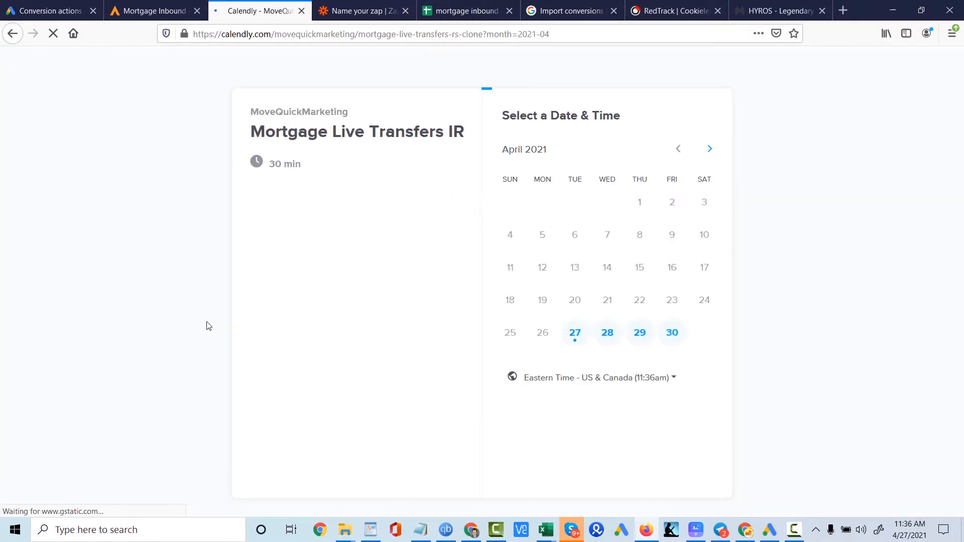
click(364, 9)
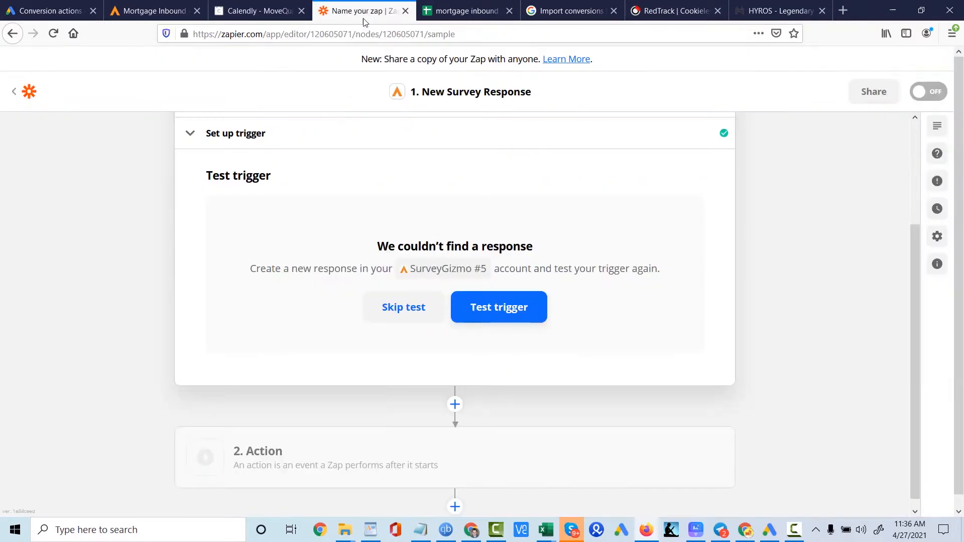
Retest the trigger to load the new survey response, then continue.
click(486, 308)
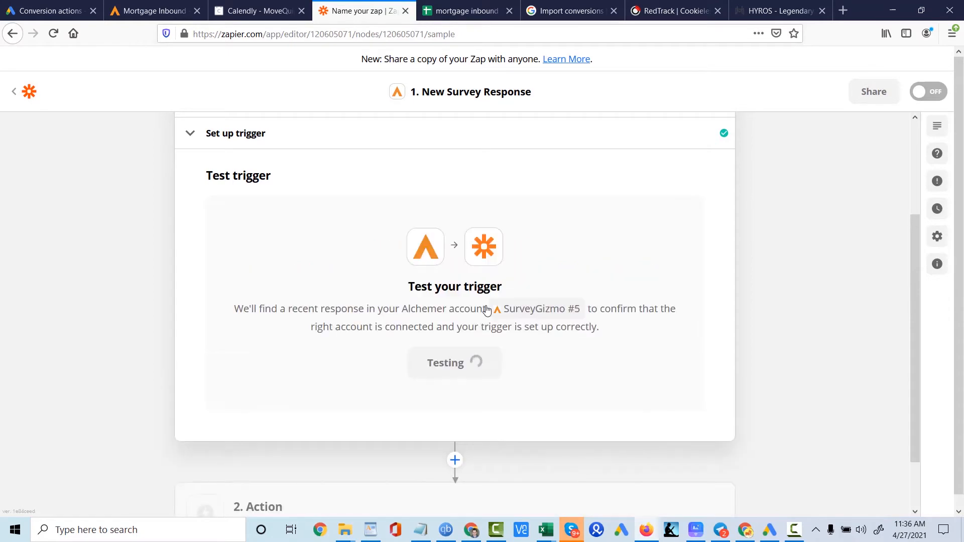
scroll(596, 336, down, 10)
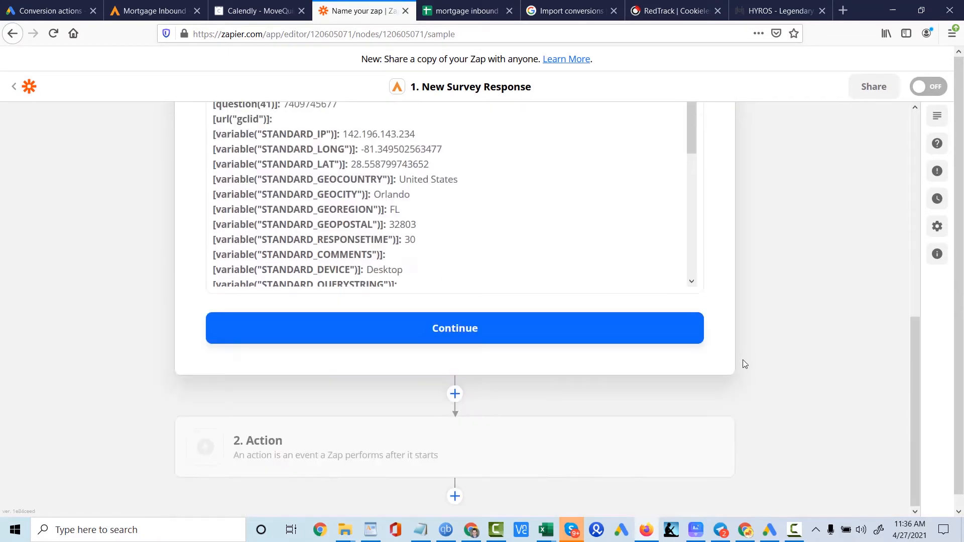
click(447, 333)
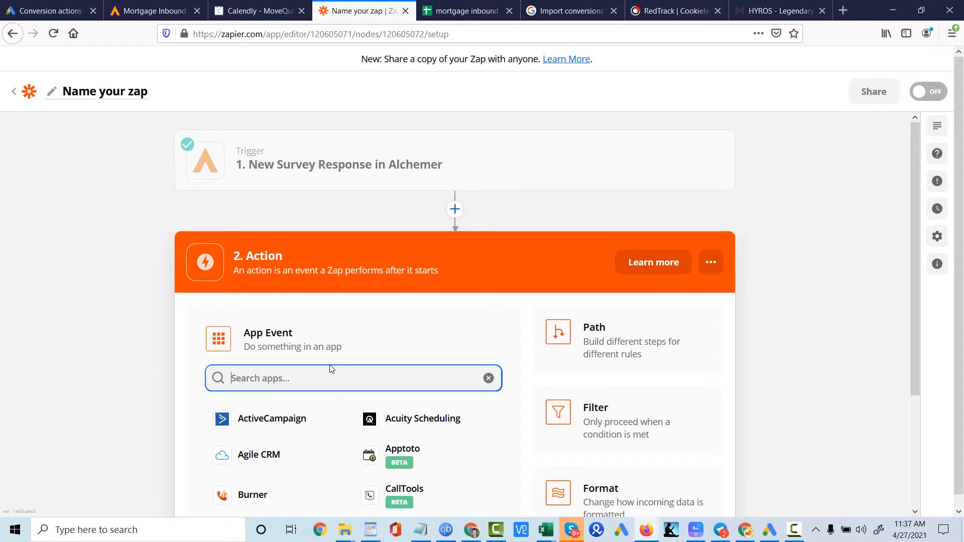
Set the action to Google Sheets with the Create Spreadsheet Row event.
text(googl)
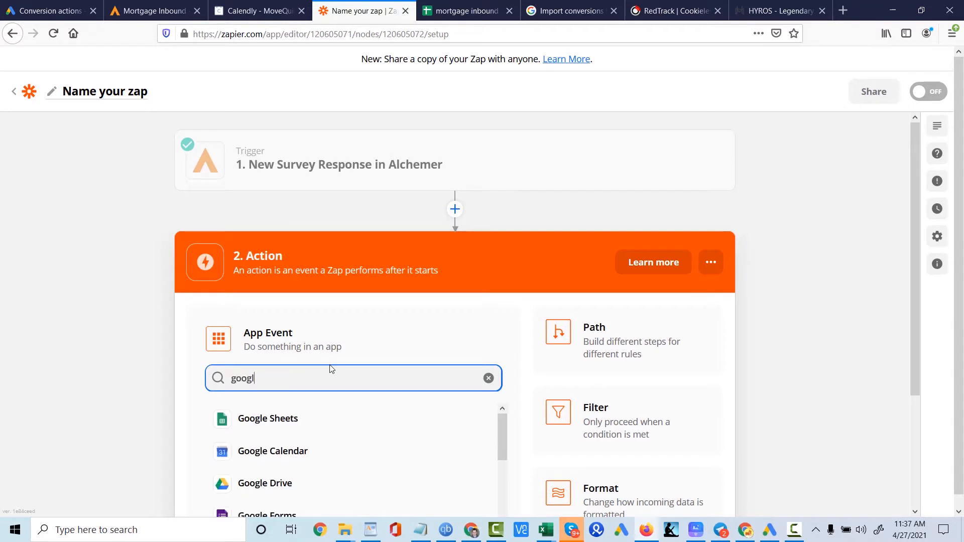
click(336, 411)
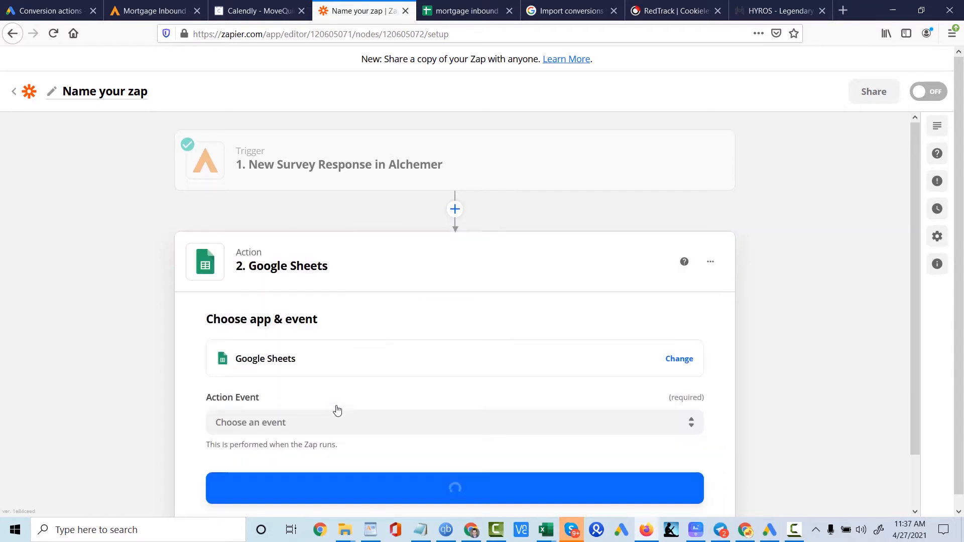
click(283, 422)
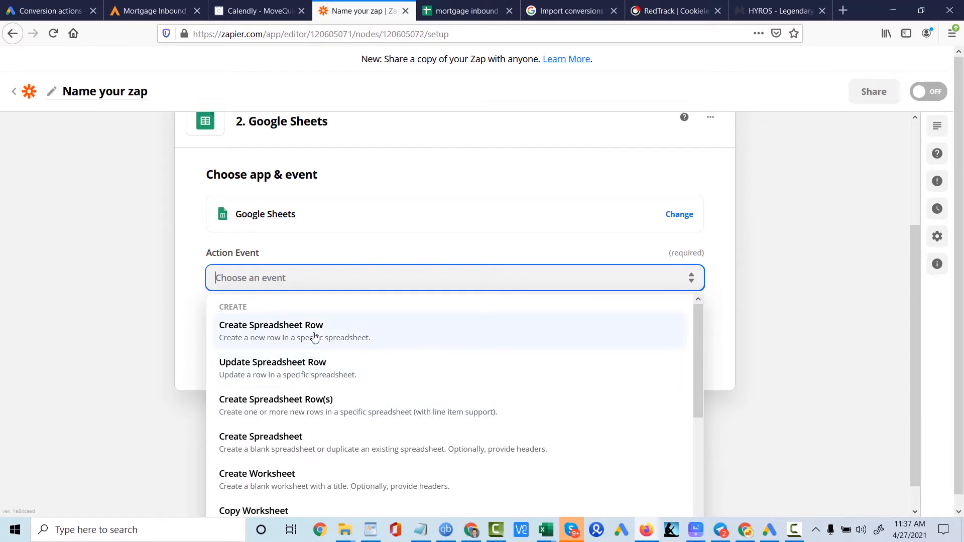
click(314, 336)
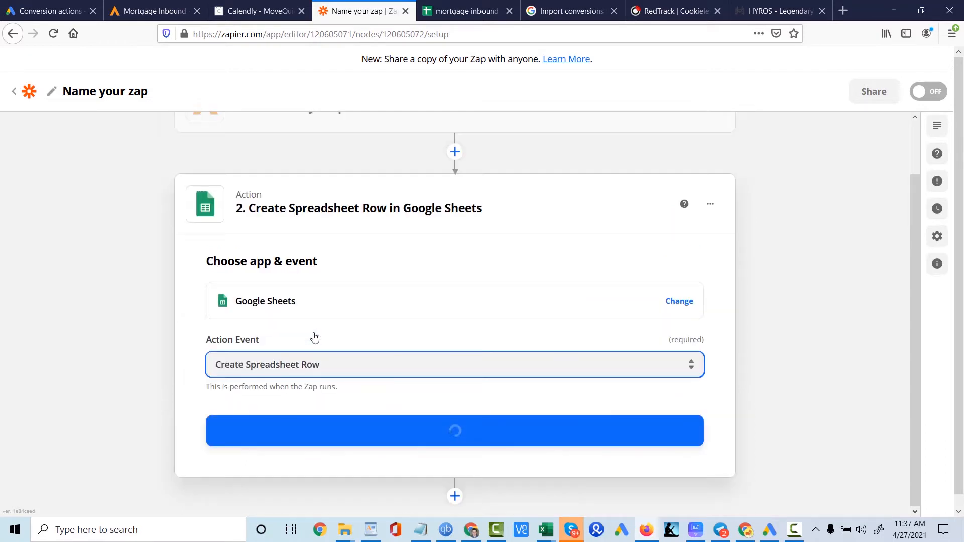
Confirm the Google Sheets app and event and connect the first Google Sheets account.
click(357, 430)
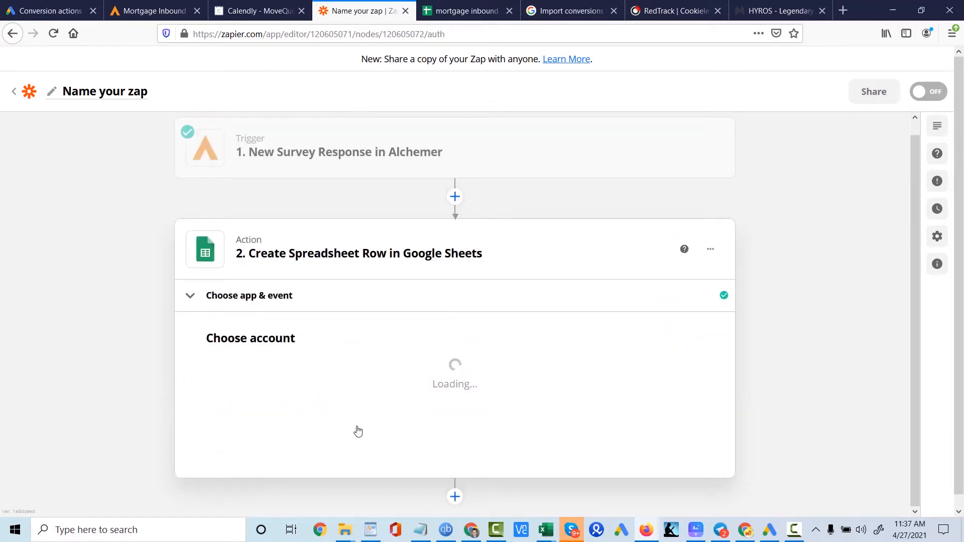
click(339, 388)
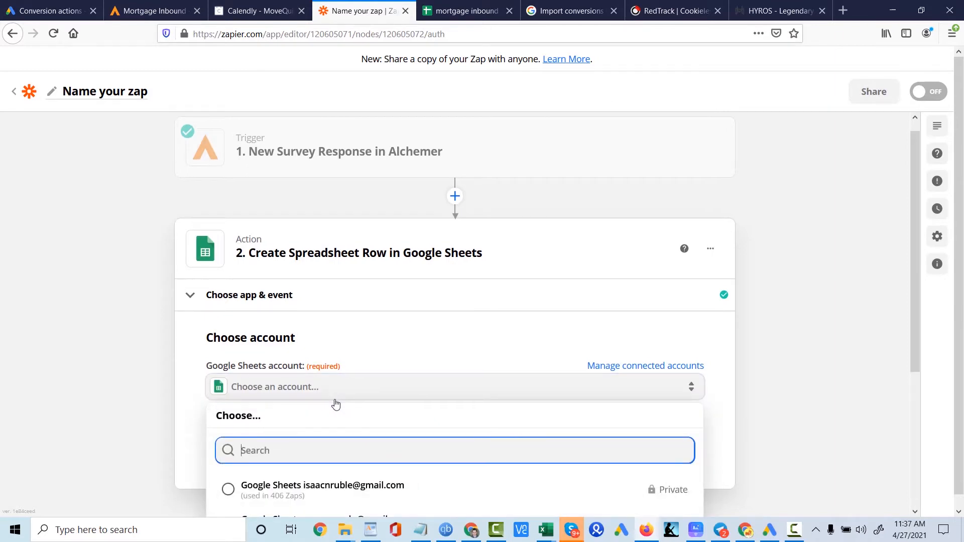
scroll(200, 407, down, 2)
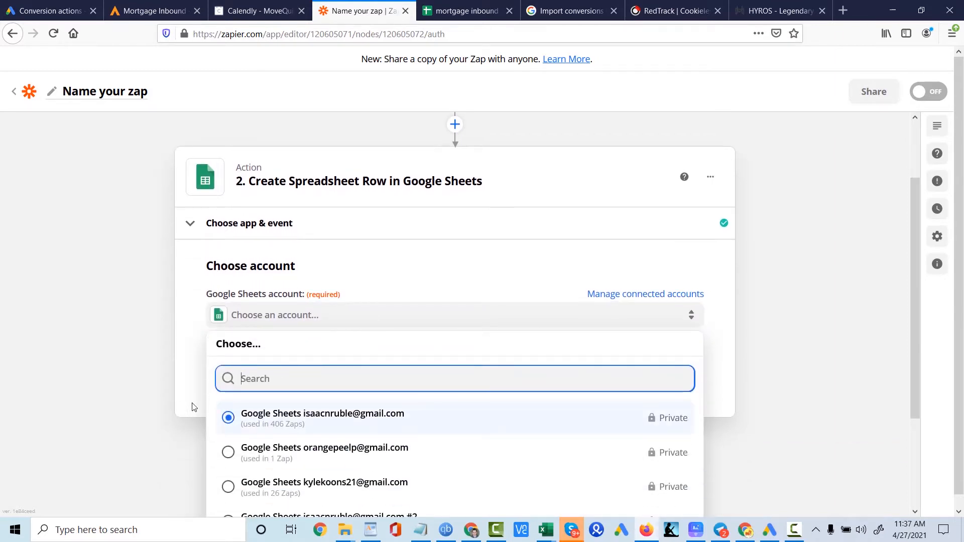
click(232, 417)
click(278, 430)
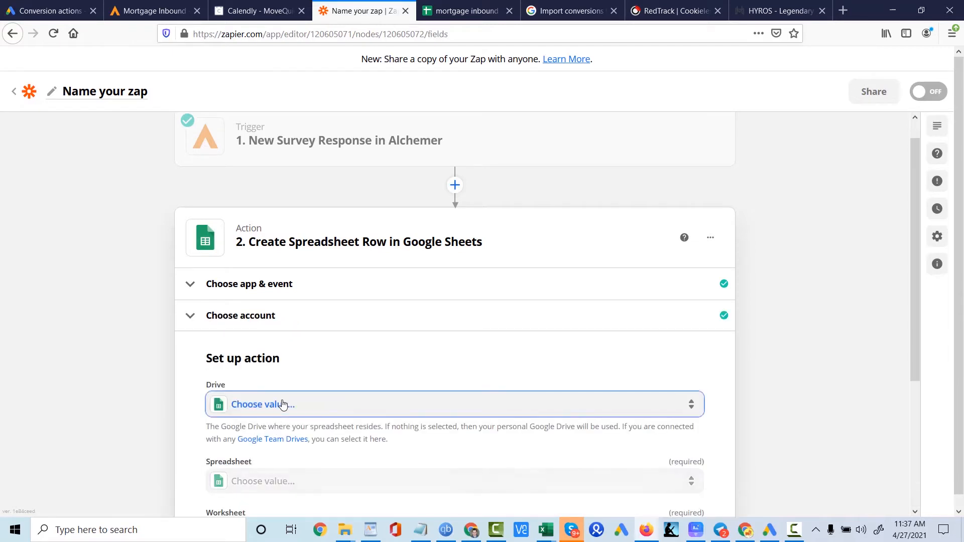
Target the mortgage inbound 1 spreadsheet's Sheet1 worksheet, then view that spreadsheet.
click(282, 404)
scroll(156, 429, down, 3)
click(157, 429)
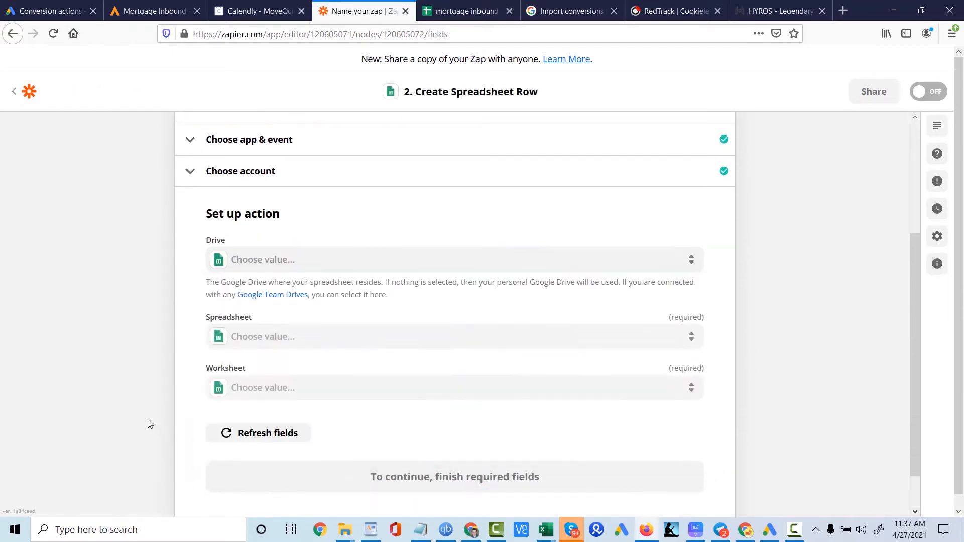
click(240, 346)
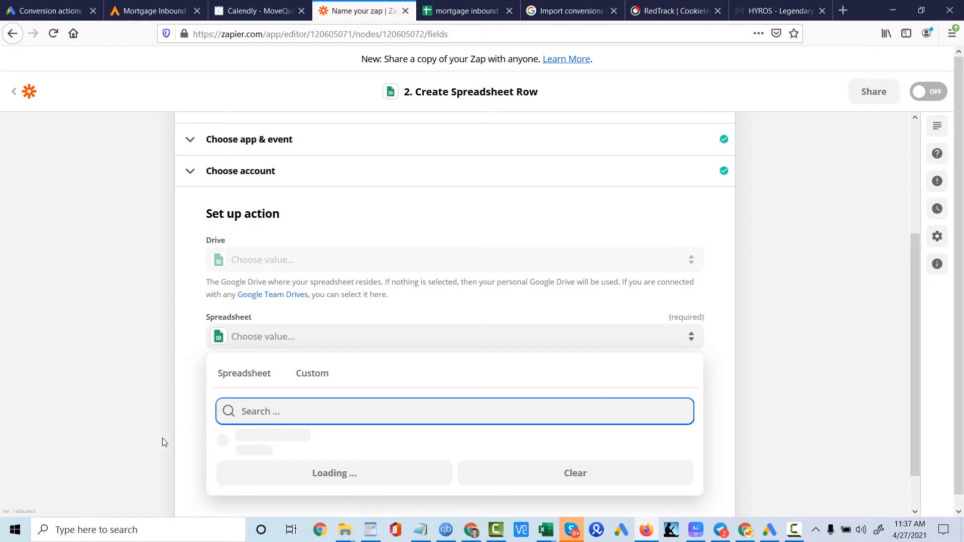
click(230, 452)
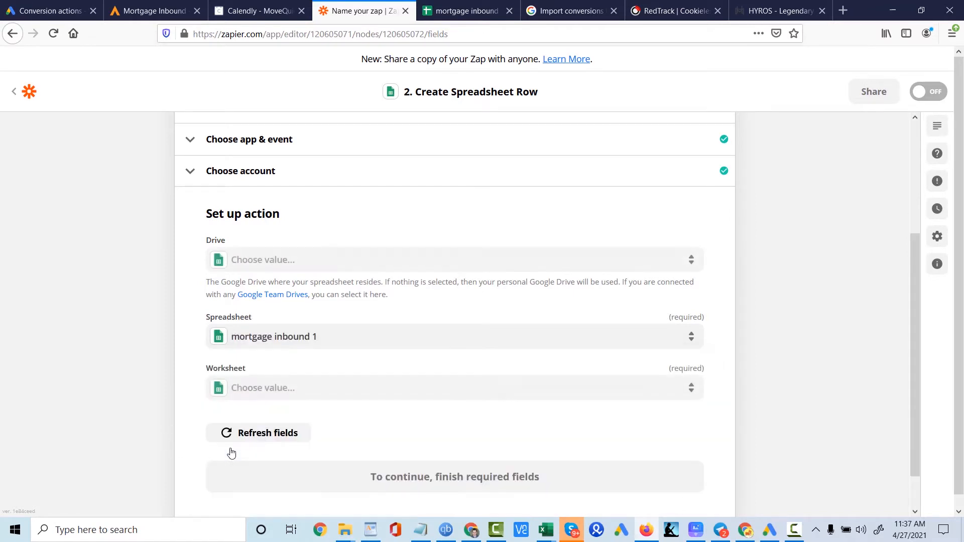
click(285, 394)
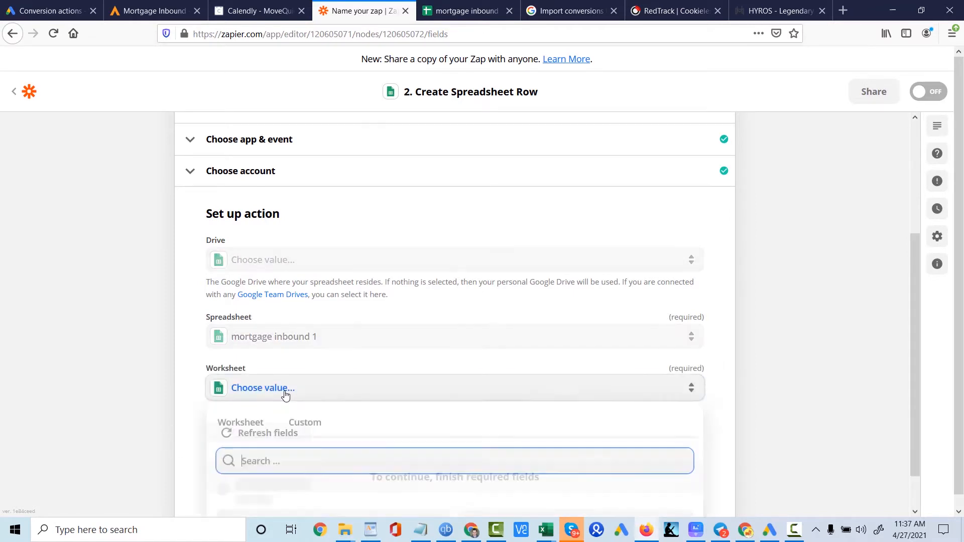
click(244, 445)
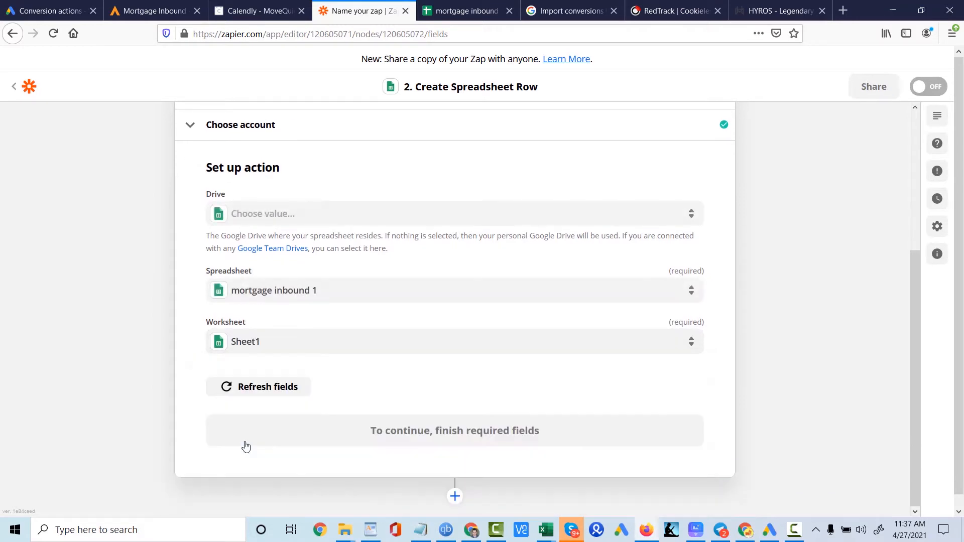
click(466, 6)
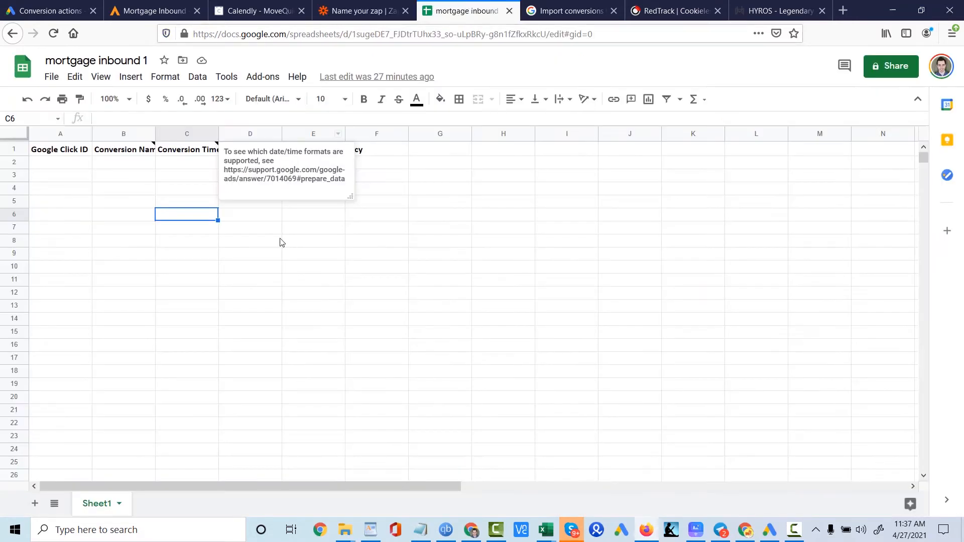
click(300, 255)
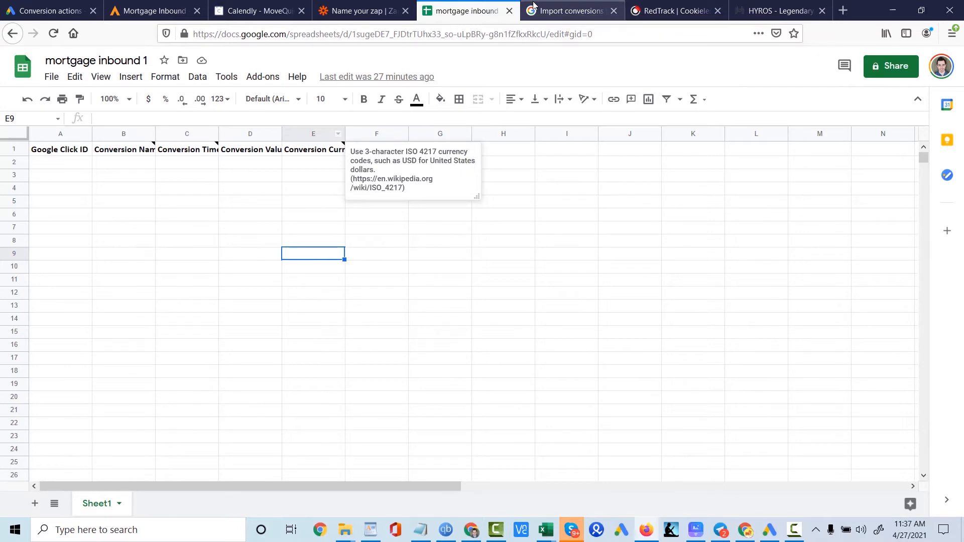
click(557, 10)
click(452, 14)
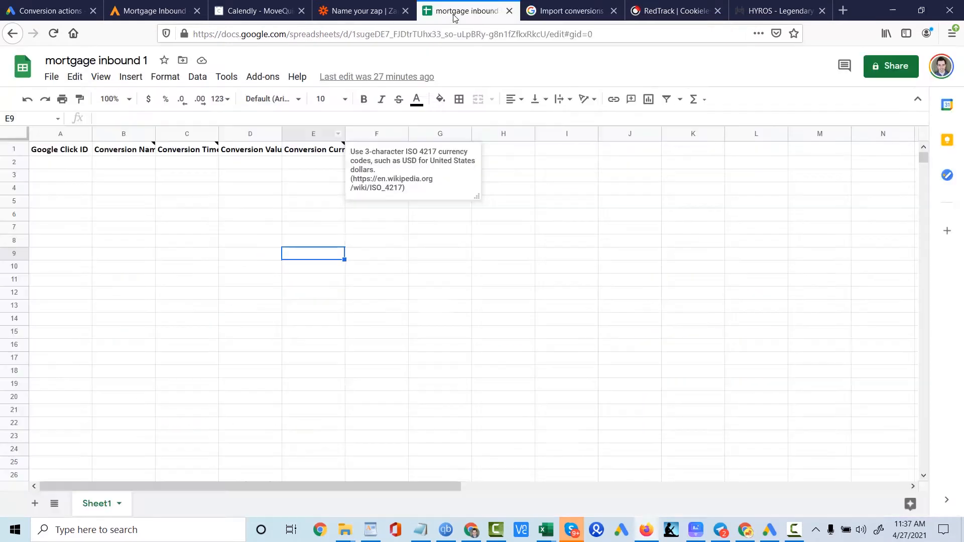
click(88, 167)
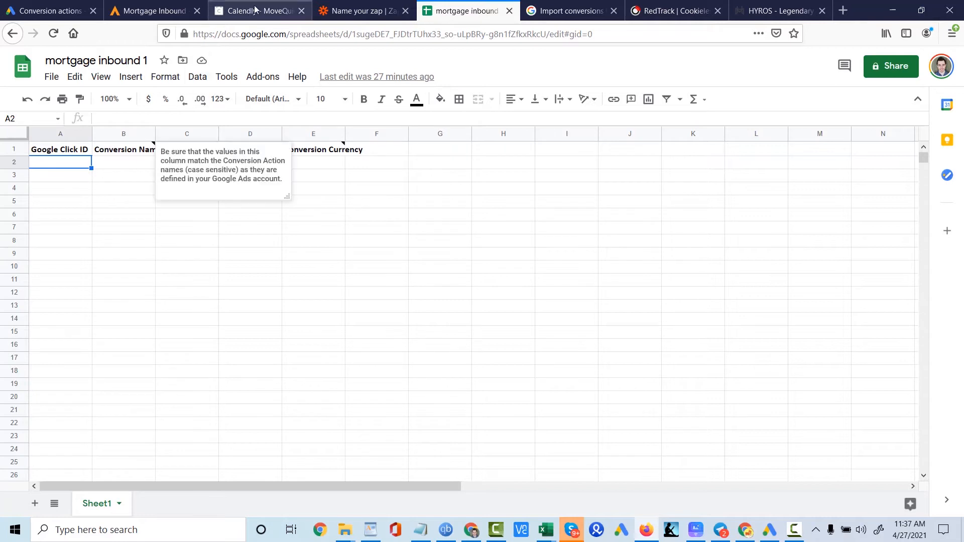
Check the sheet's import columns in Zapier's row setup, then switch to the Mortgage Inbound survey.
click(372, 5)
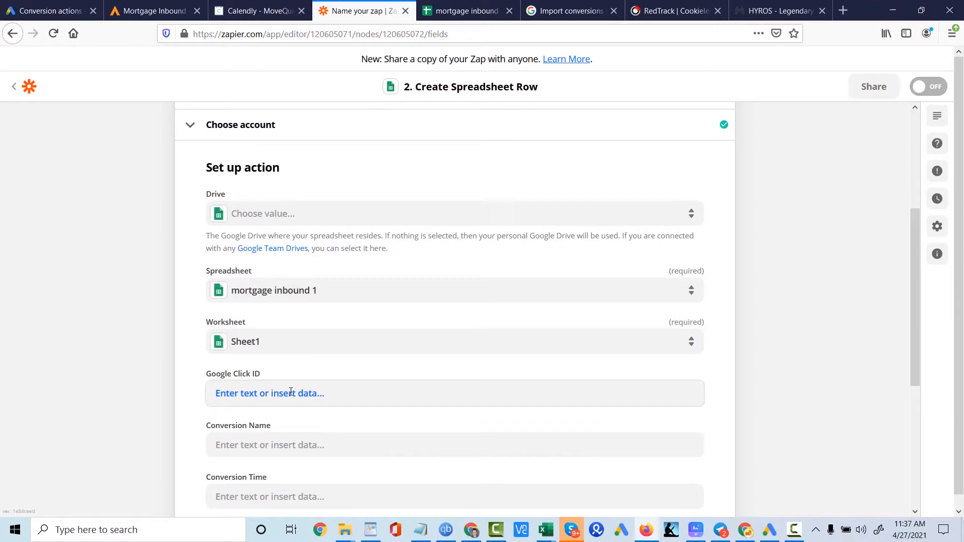
click(173, 6)
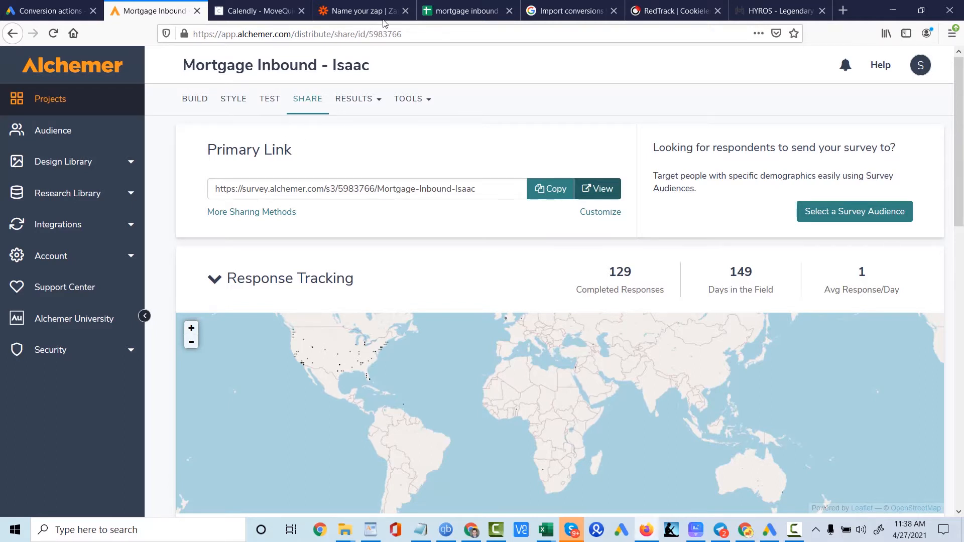
Glance at the mortgage inbound sheet's headers and return to Zapier's row setup.
click(443, 12)
click(177, 254)
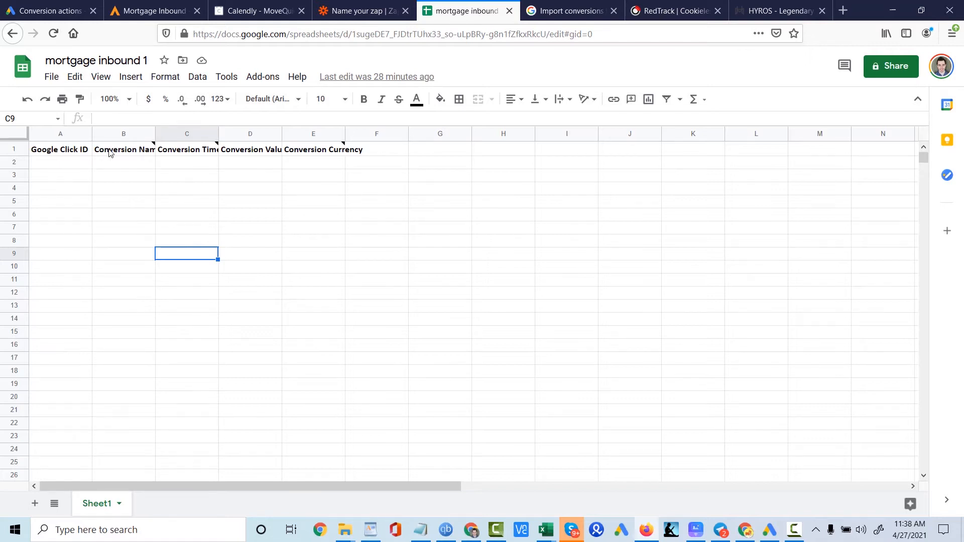
click(358, 11)
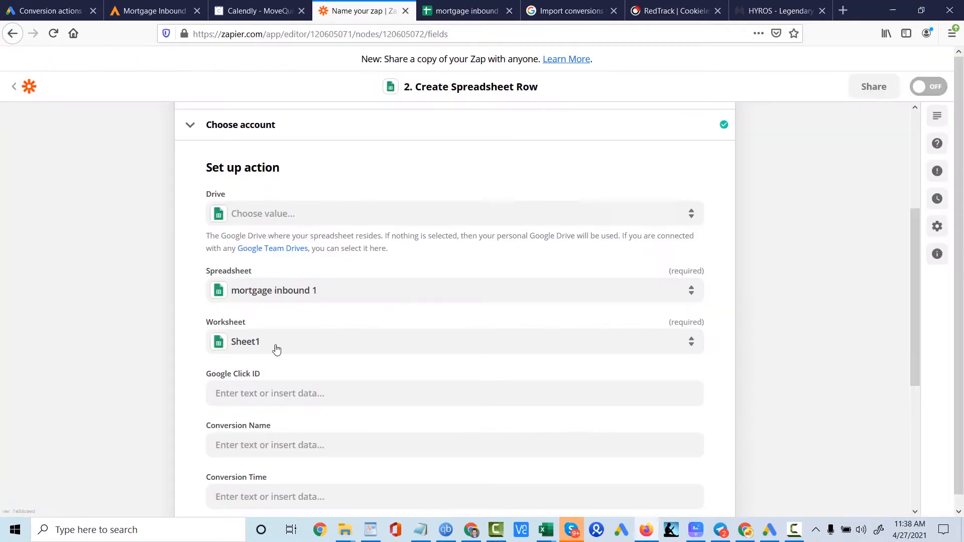
Map the survey's gclid URL value into the Google Click ID column.
click(221, 394)
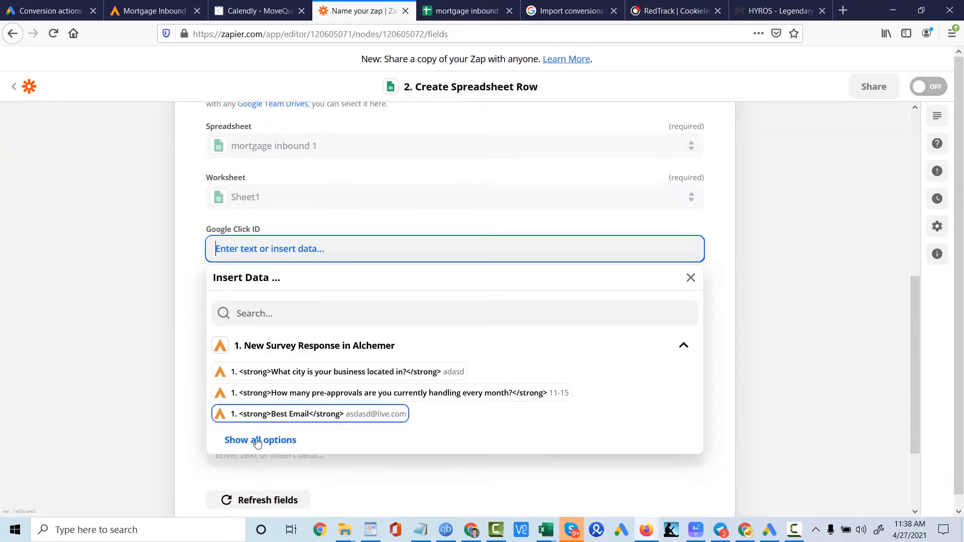
click(260, 440)
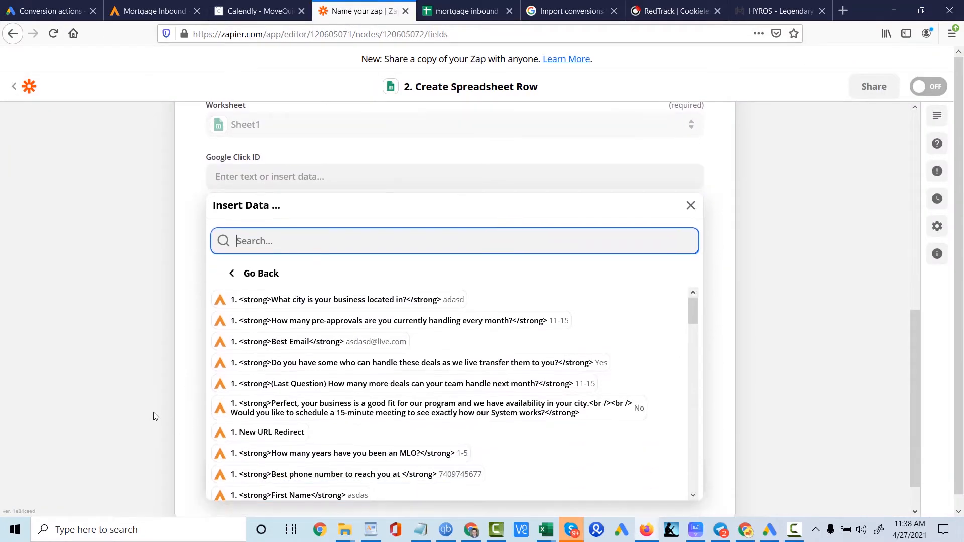
scroll(352, 382, down, 3)
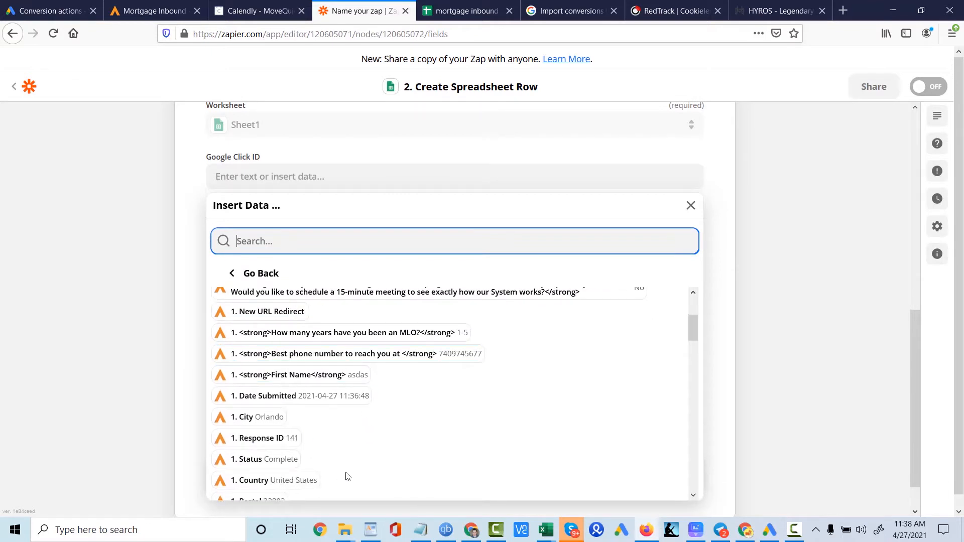
scroll(342, 467, down, 3)
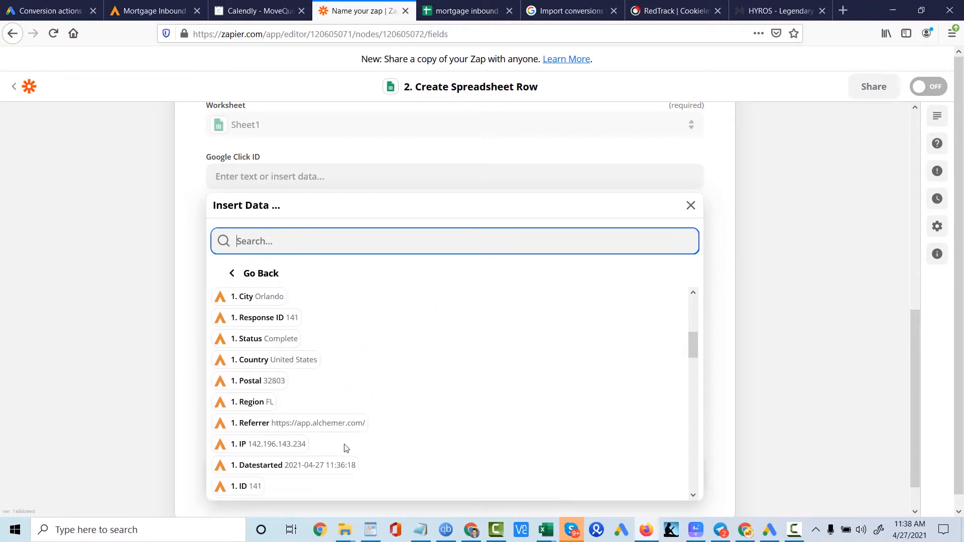
scroll(327, 446, down, 1)
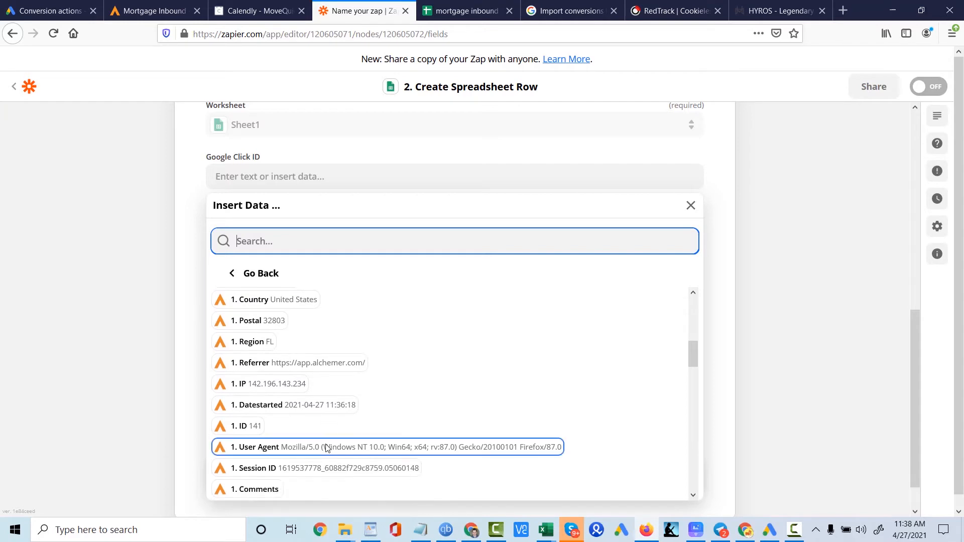
scroll(326, 448, down, 3)
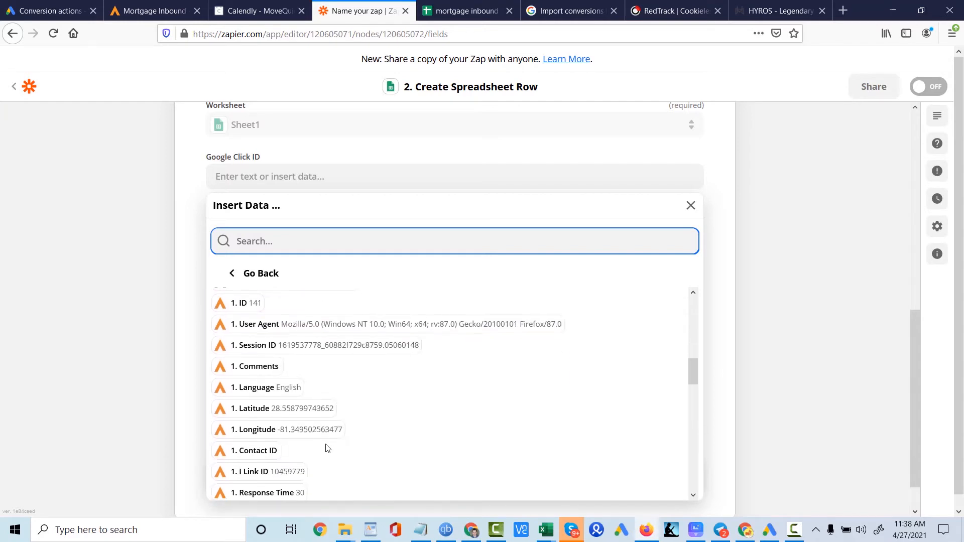
scroll(329, 443, down, 2)
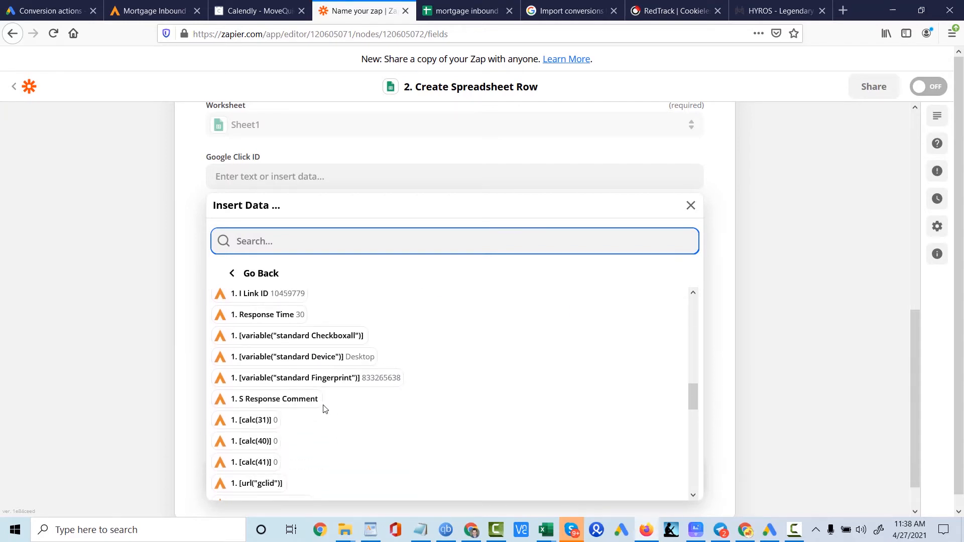
scroll(321, 389, down, 1)
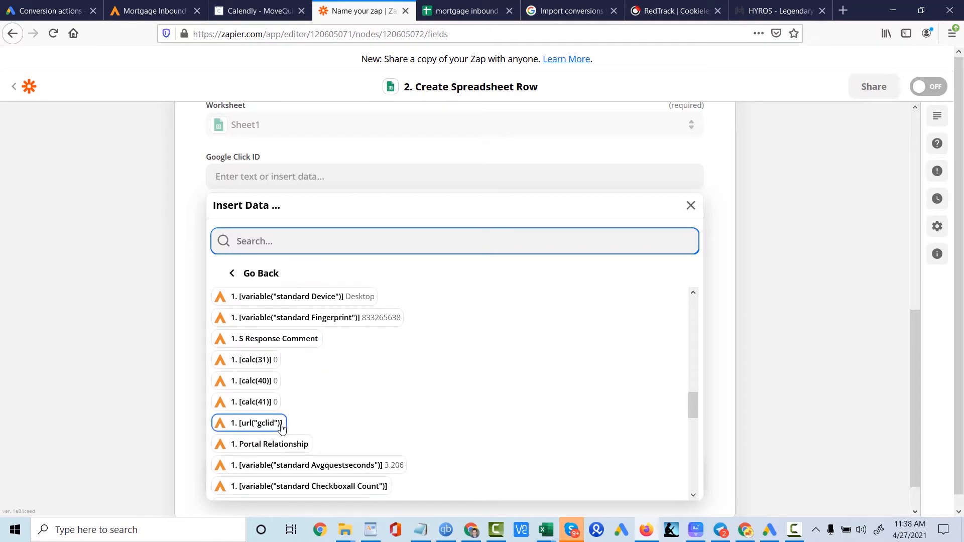
scroll(281, 427, down, 2)
scroll(281, 428, down, 3)
scroll(282, 428, down, 2)
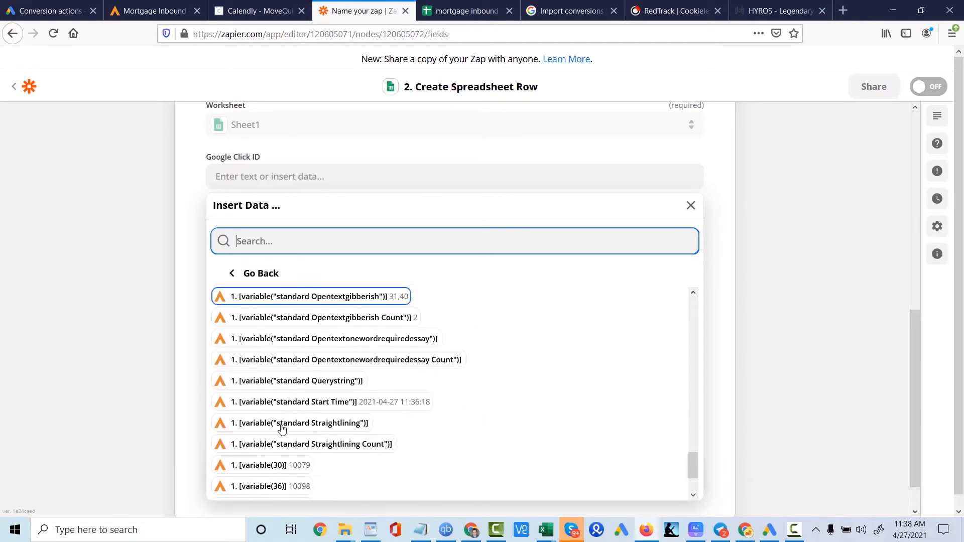
scroll(282, 428, down, 2)
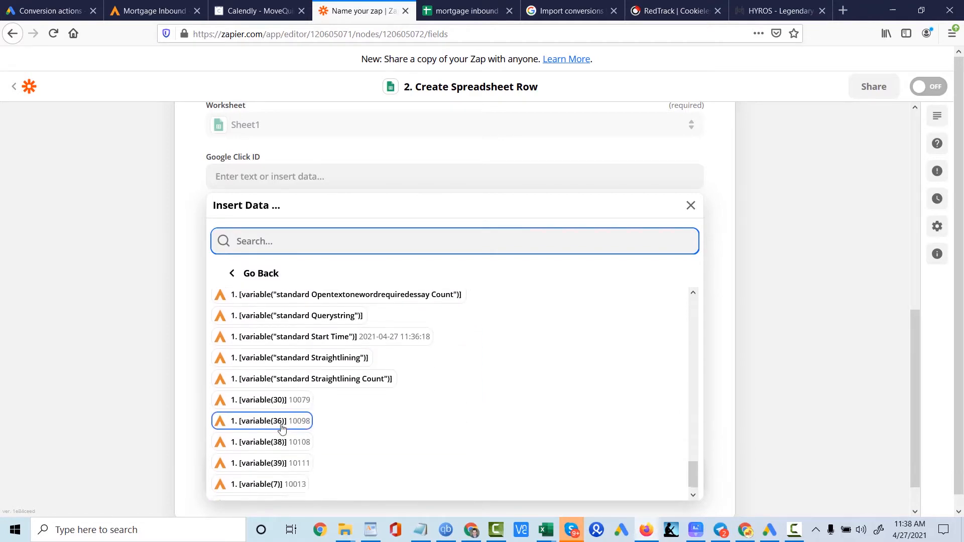
scroll(281, 428, up, 5)
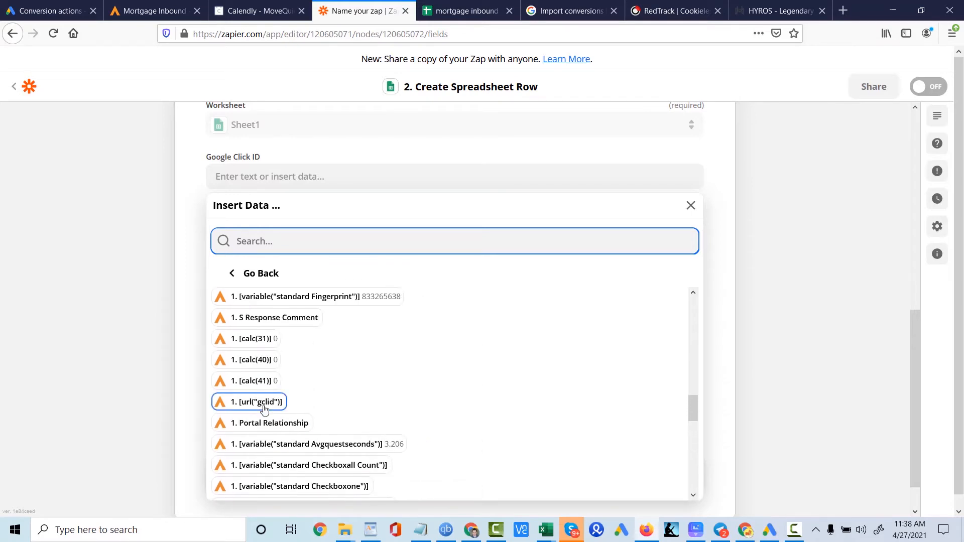
text(gc)
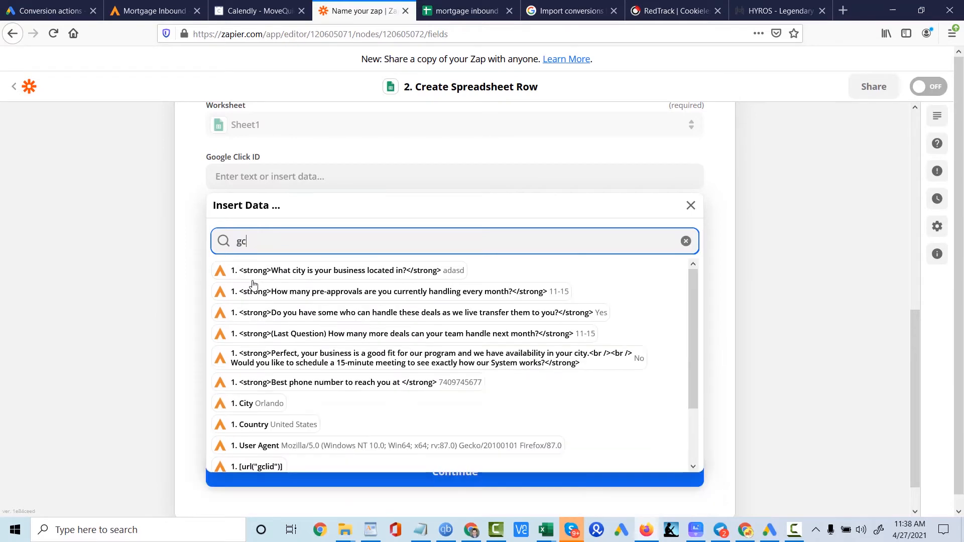
text(lid)
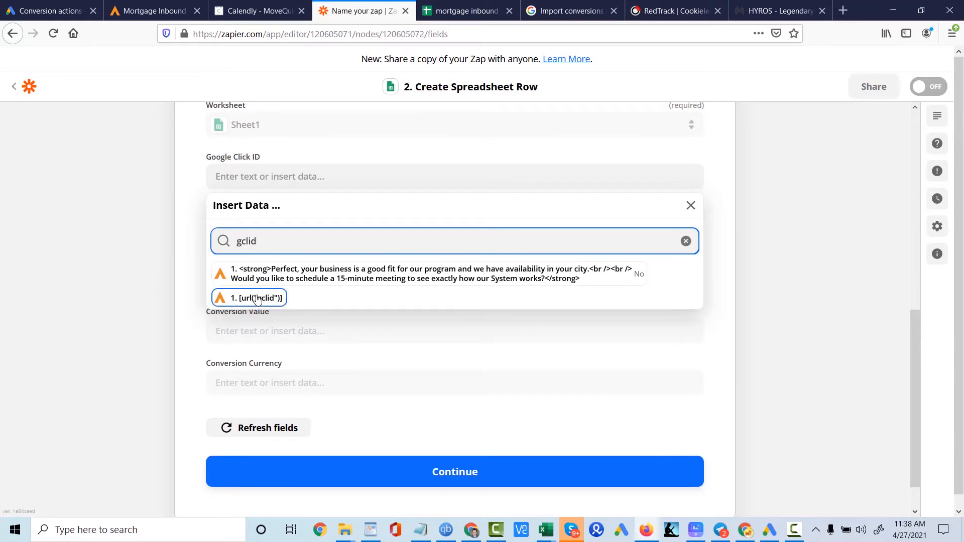
click(254, 298)
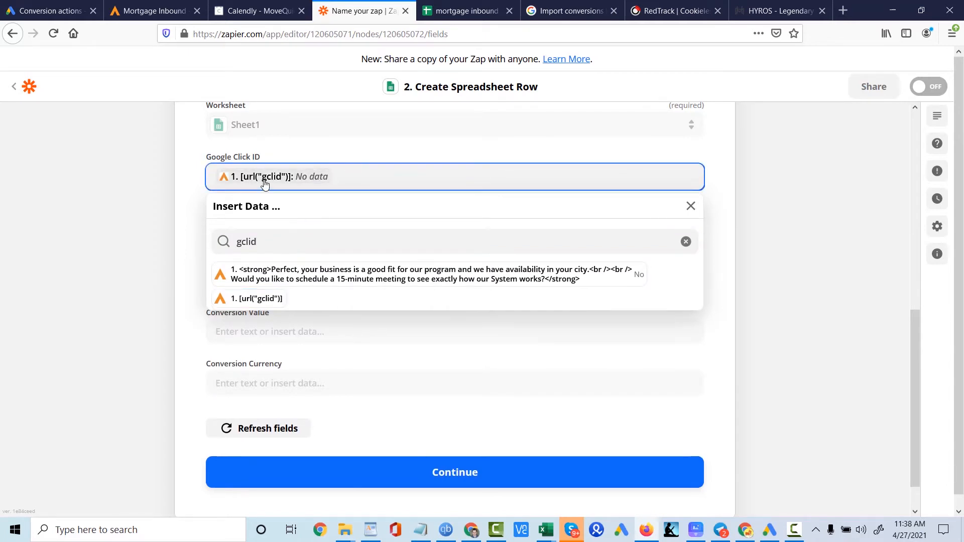
click(190, 209)
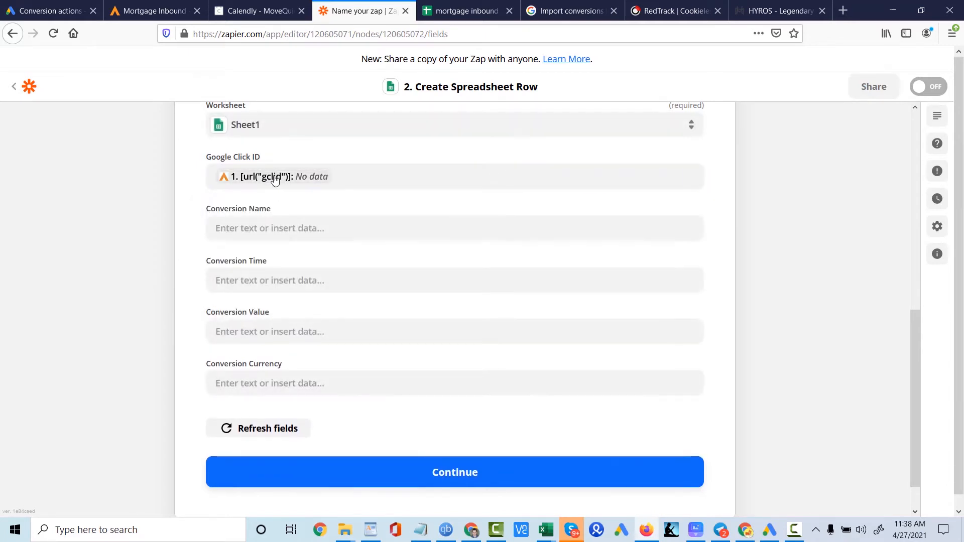
Leave Conversion Name empty for now and bring up the Google Ads conversions list.
scroll(301, 211, up, 2)
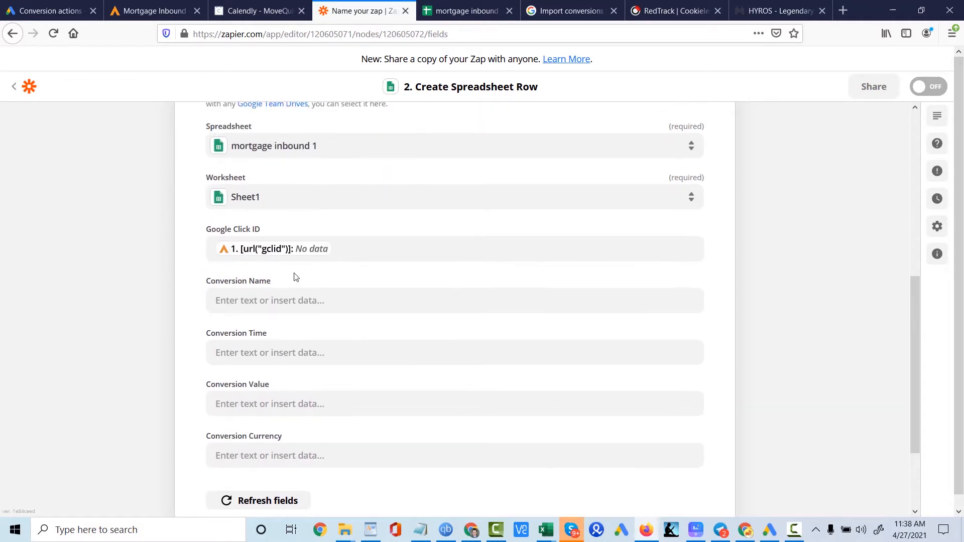
click(301, 300)
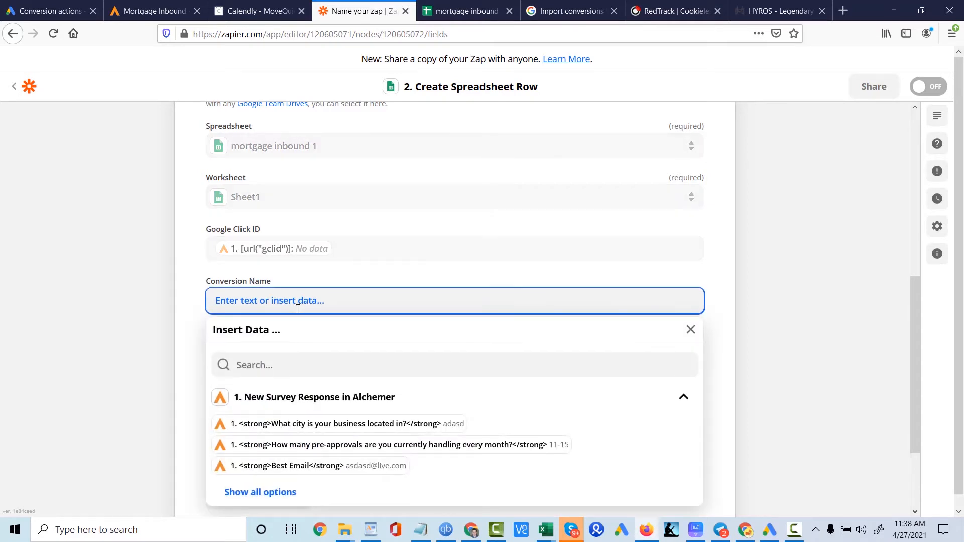
click(199, 190)
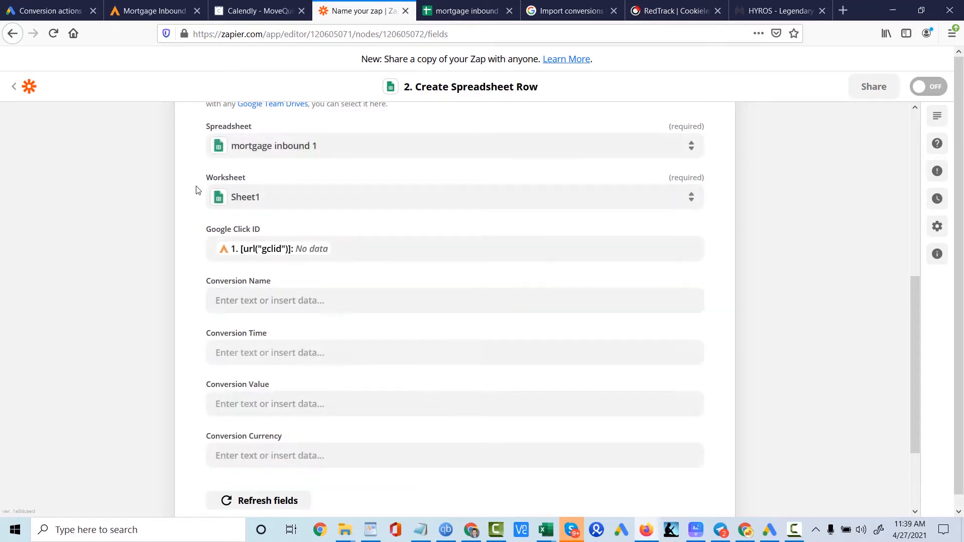
click(50, 10)
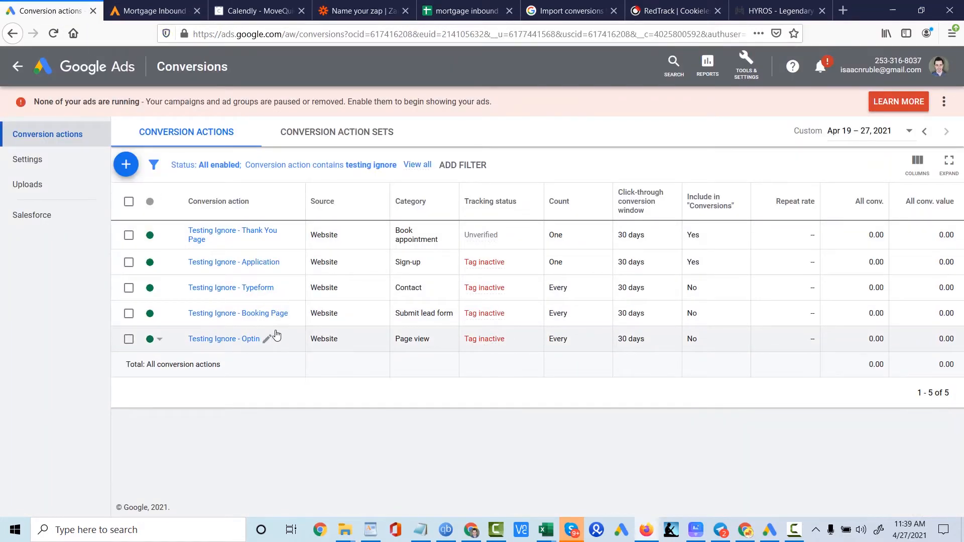
Change the conversion name filter from testing ignore to 'mortgage'.
click(348, 166)
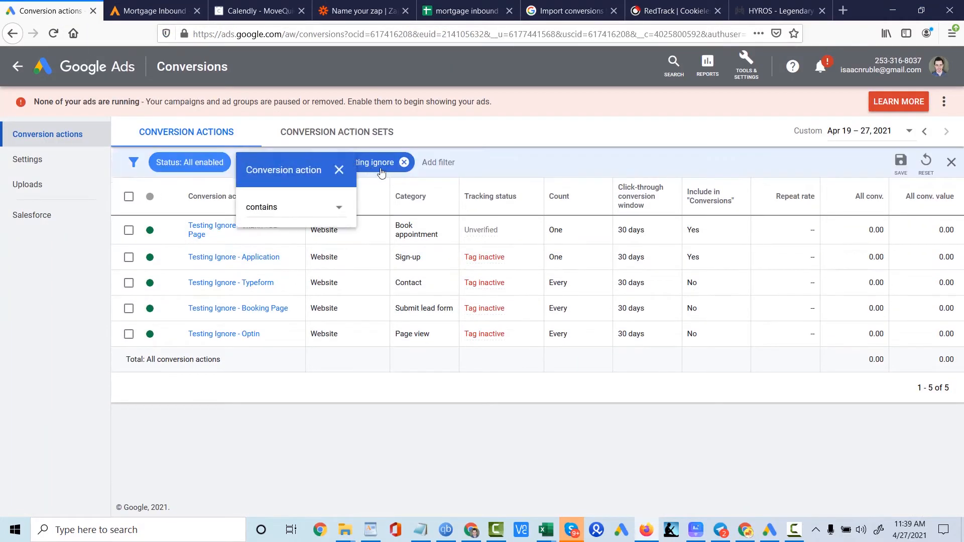
click(339, 172)
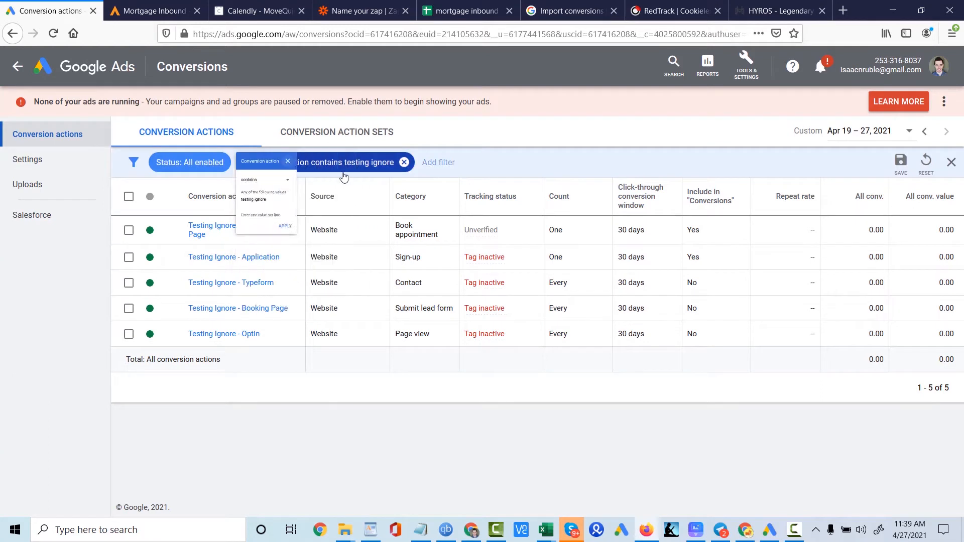
click(386, 165)
double_click(279, 246)
key(ctrl+a)
text(mortgage)
key(Return)
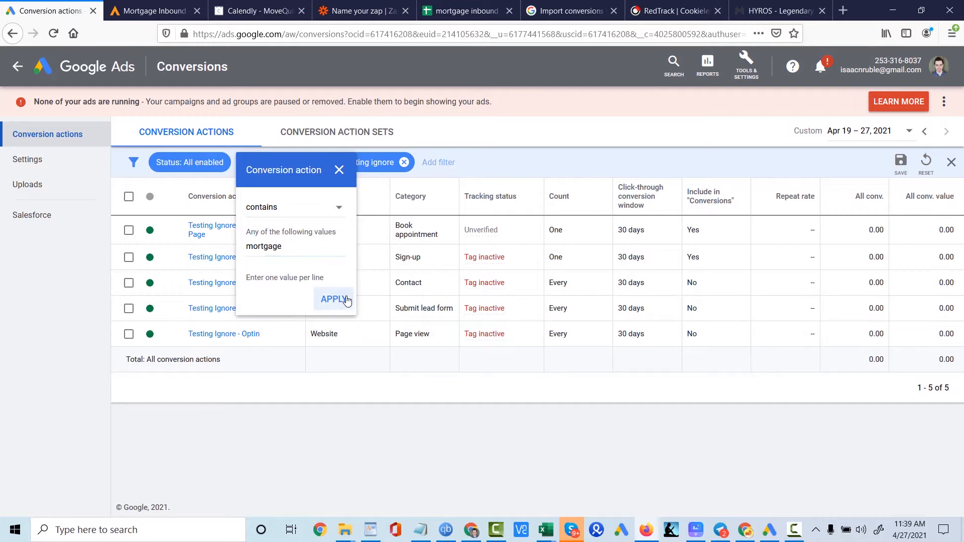
click(334, 308)
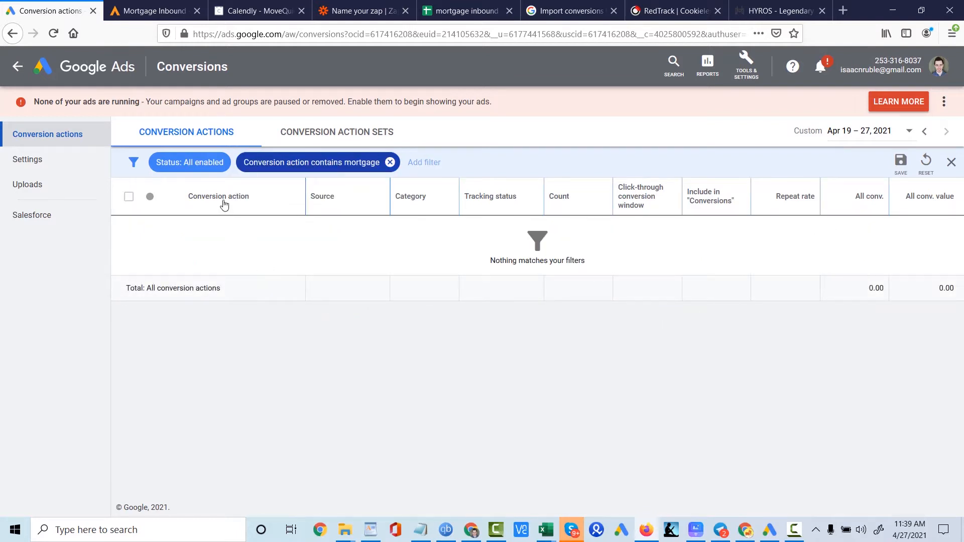
Set Status to All and remove the name filter so every conversion action is listed.
click(190, 161)
click(201, 214)
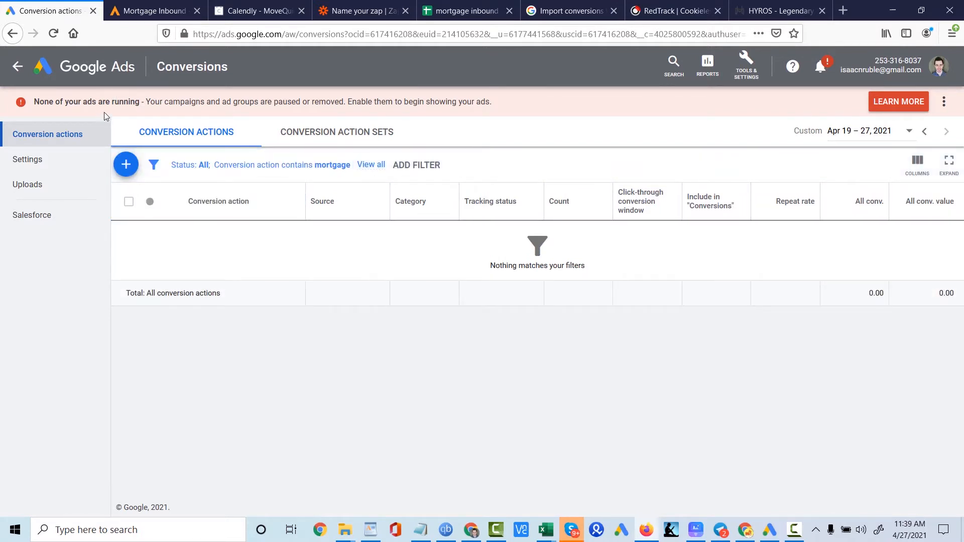
click(58, 33)
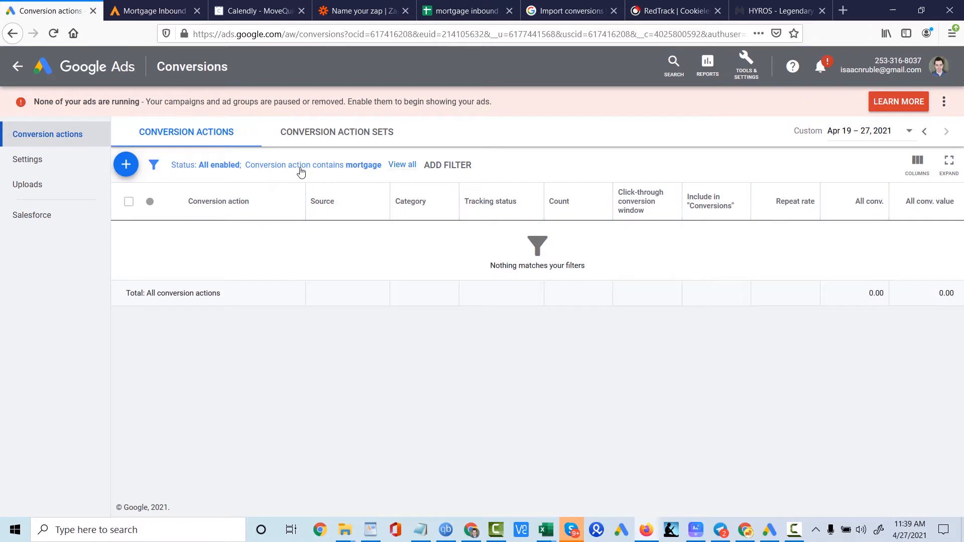
click(218, 166)
click(211, 204)
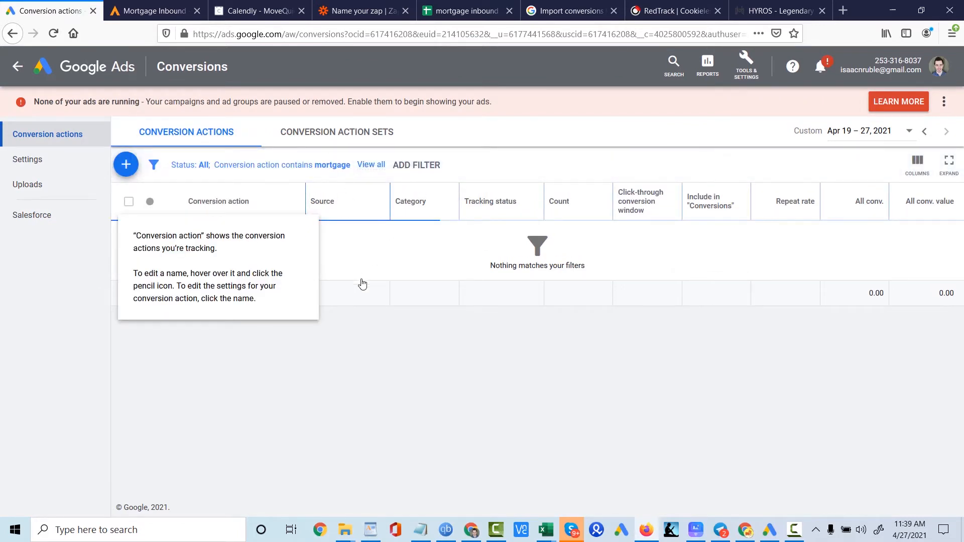
click(335, 163)
click(309, 170)
click(359, 163)
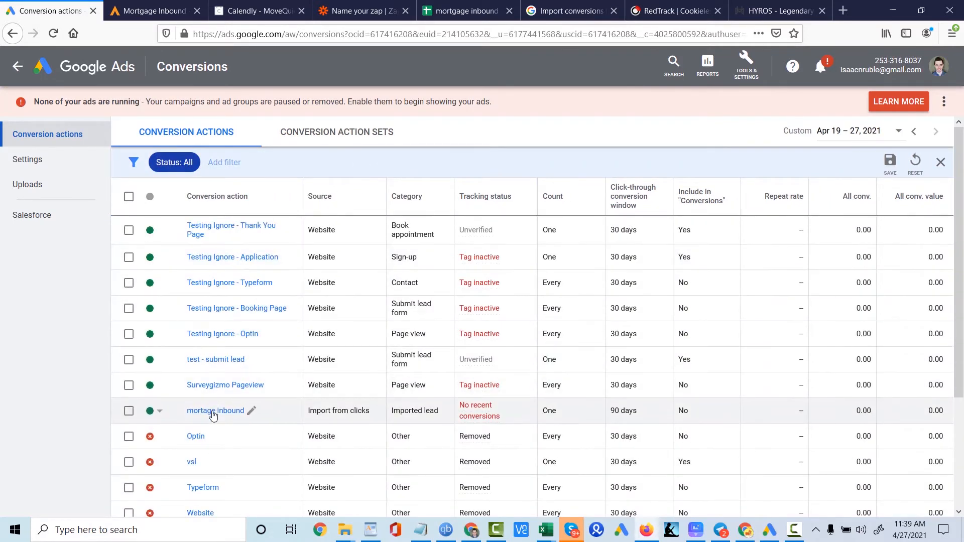
Copy the 'mortage inbound' conversion action's full name without renaming it.
click(251, 416)
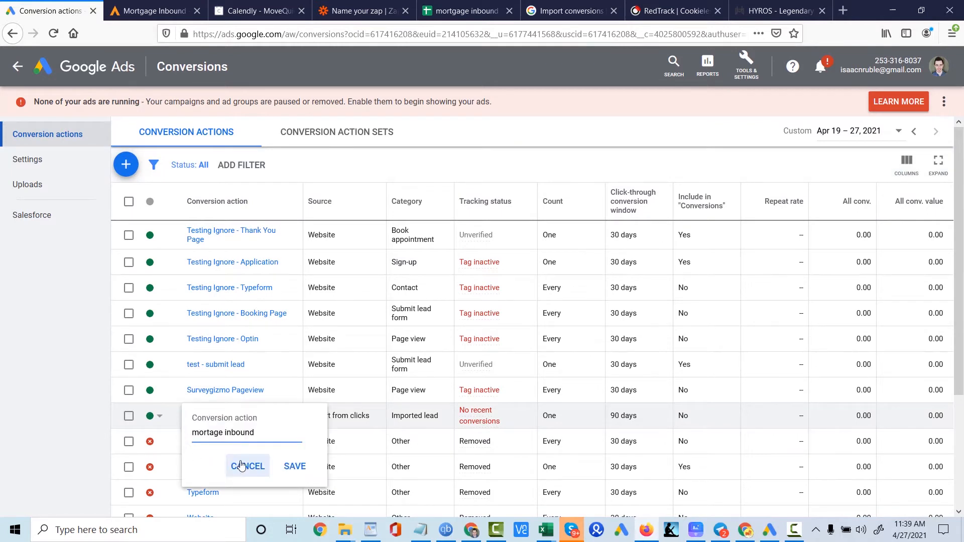
triple_click(239, 432)
key(ctrl+c)
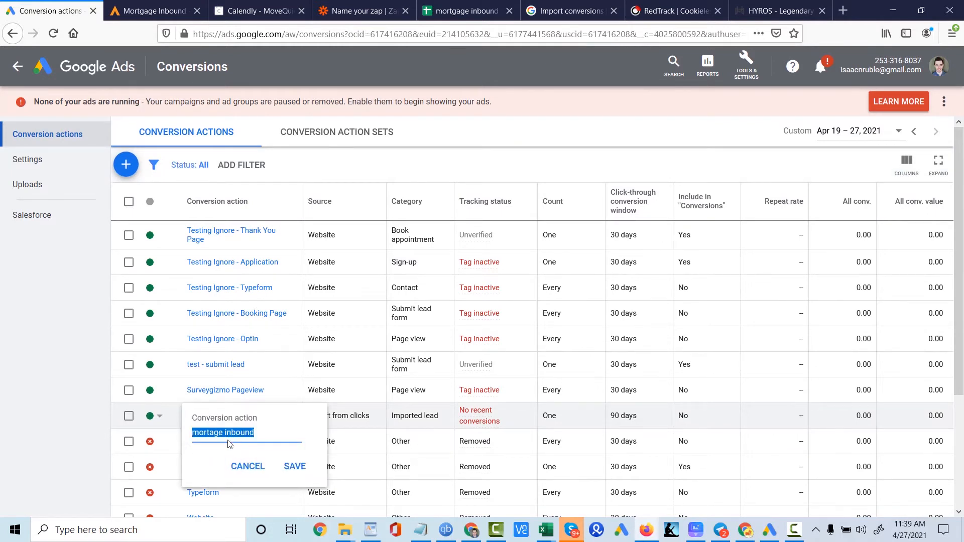
click(248, 466)
Paste 'mortage inbound' into the Conversion Name field.
click(338, 4)
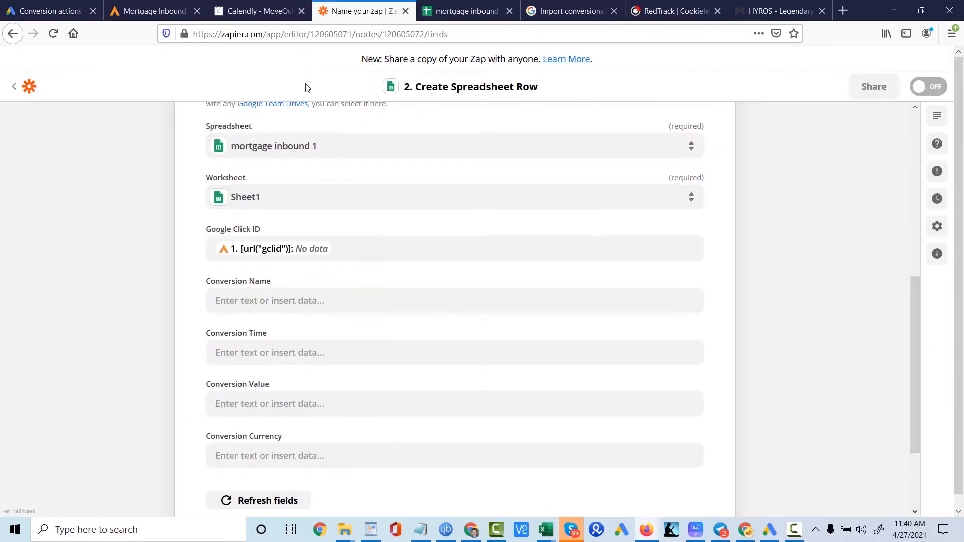
click(272, 300)
key(ctrl+v)
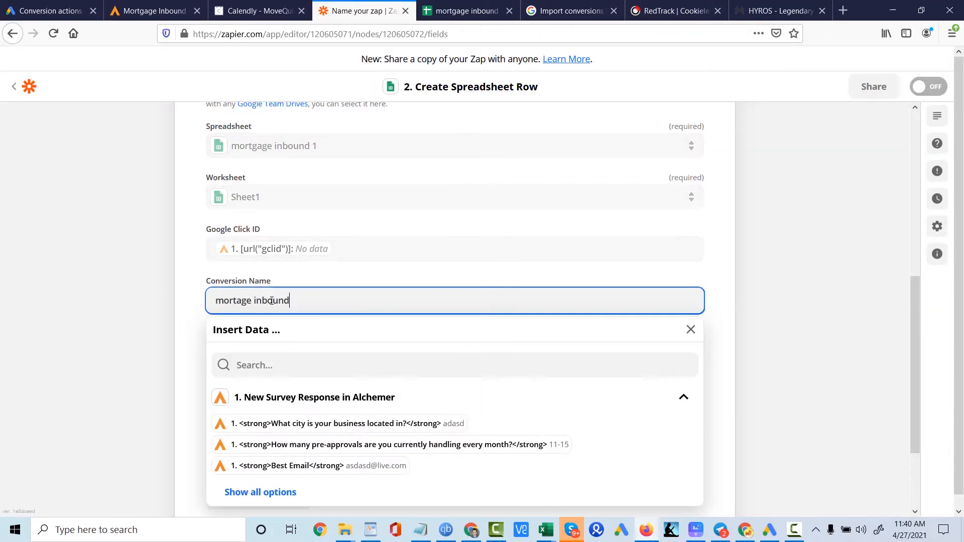
click(185, 301)
Map Conversion Time to the survey's Date Submitted field.
click(210, 357)
scroll(186, 366, down, 3)
click(263, 430)
scroll(278, 412, down, 2)
scroll(277, 412, down, 1)
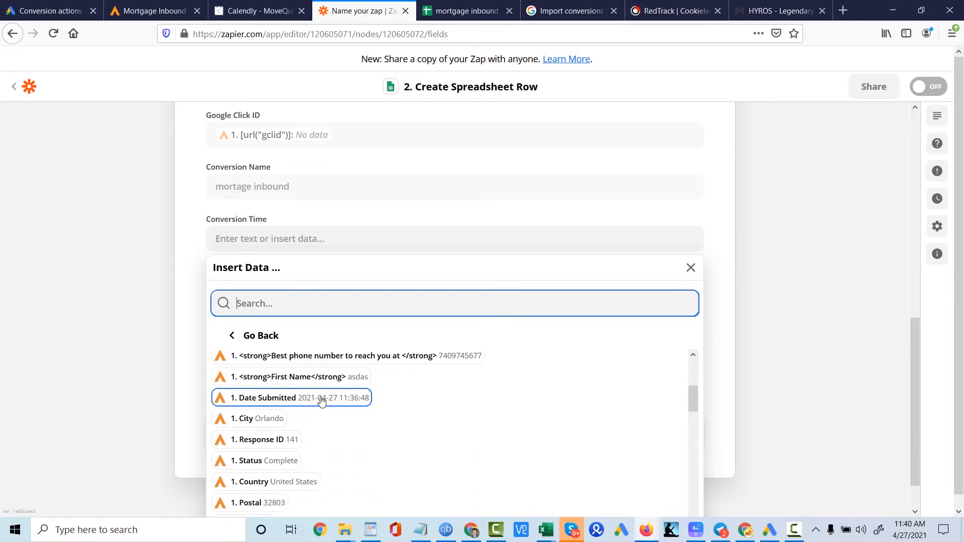
click(297, 401)
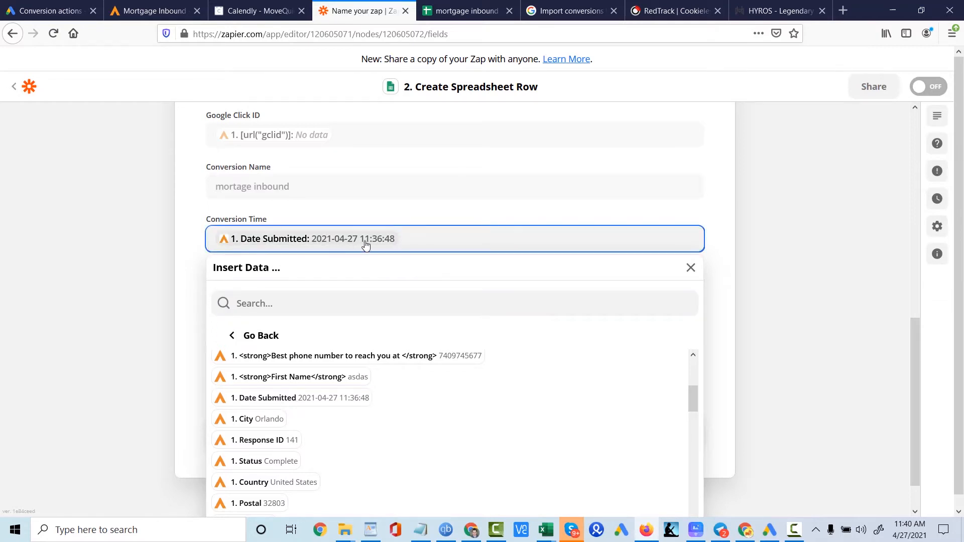
Review the remaining response fields, then consult the Google Ads import conversions help article.
scroll(360, 401, down, 2)
scroll(360, 399, down, 1)
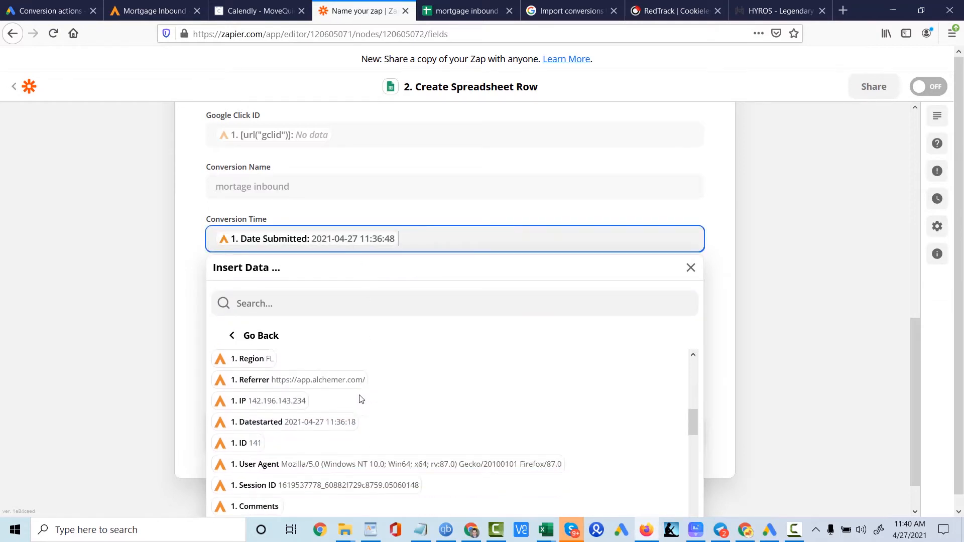
scroll(307, 409, down, 2)
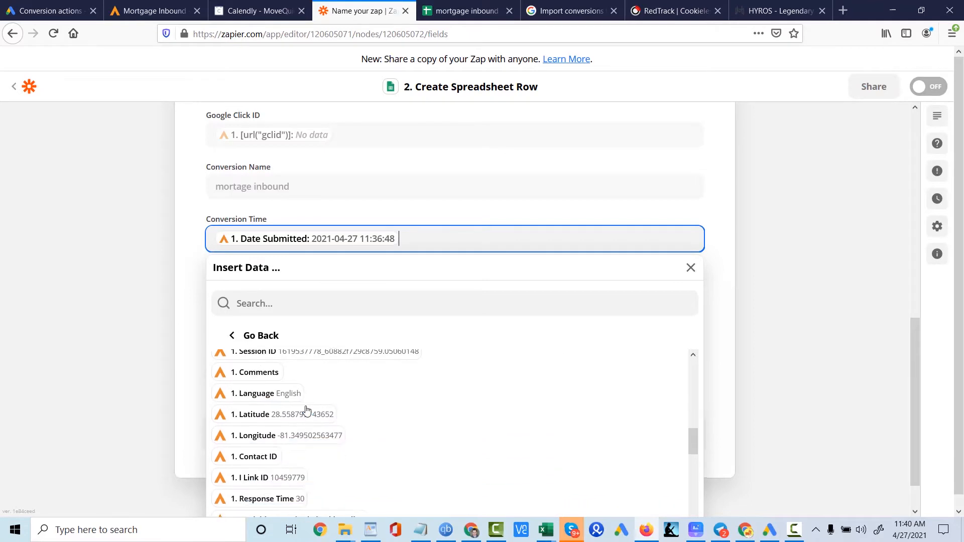
scroll(321, 451, down, 1)
scroll(321, 456, down, 8)
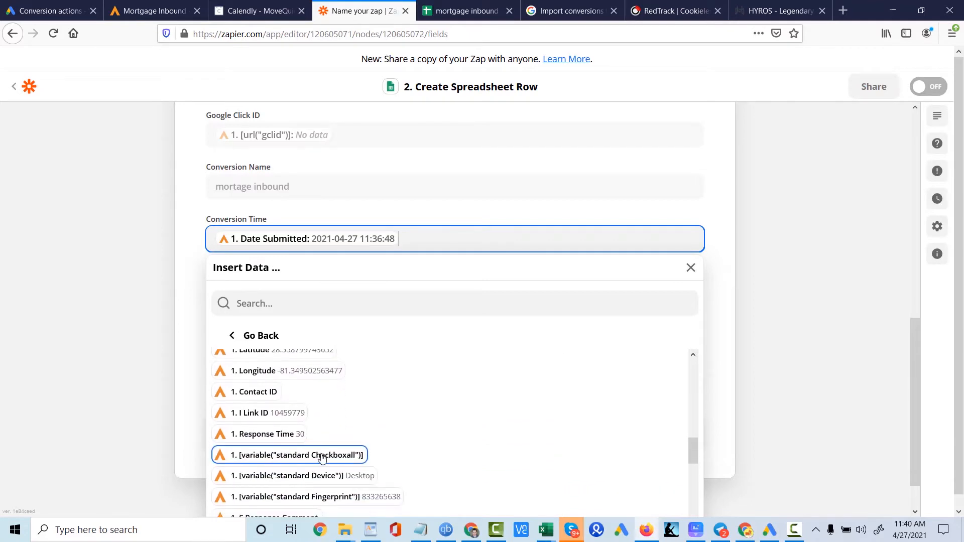
scroll(322, 456, down, 1)
scroll(316, 455, up, 1)
click(197, 303)
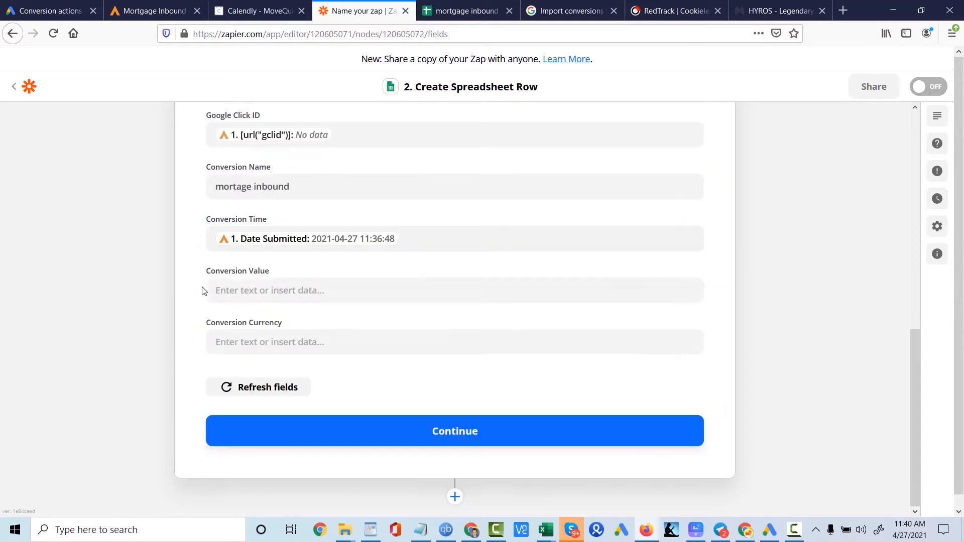
click(427, 233)
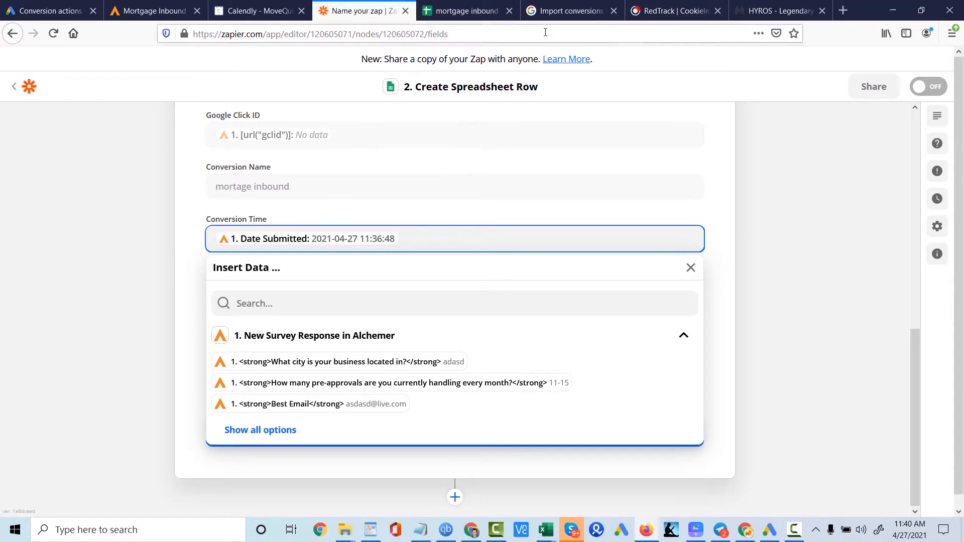
click(570, 11)
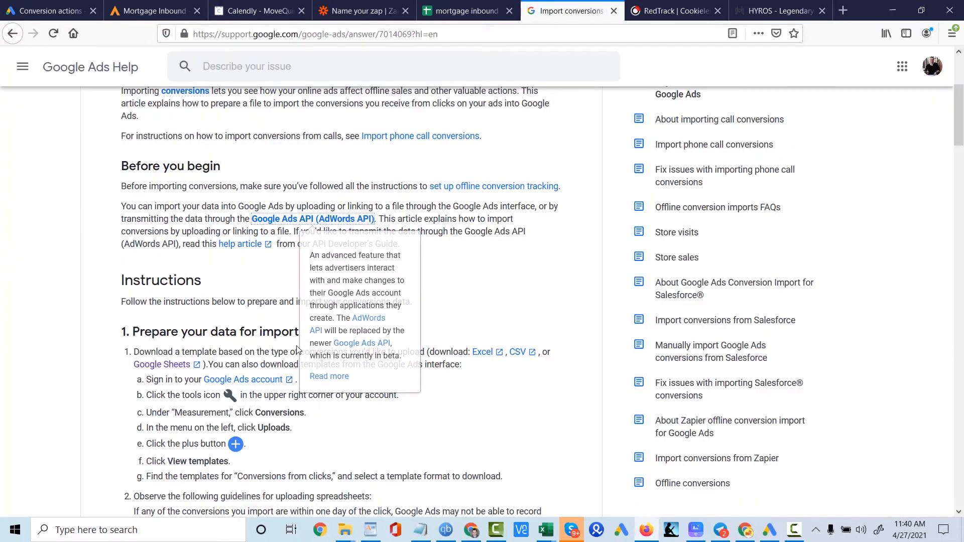
Find the -0500 GMT offset example in the help's time-zone guidelines and return to Zapier.
scroll(304, 337, down, 6)
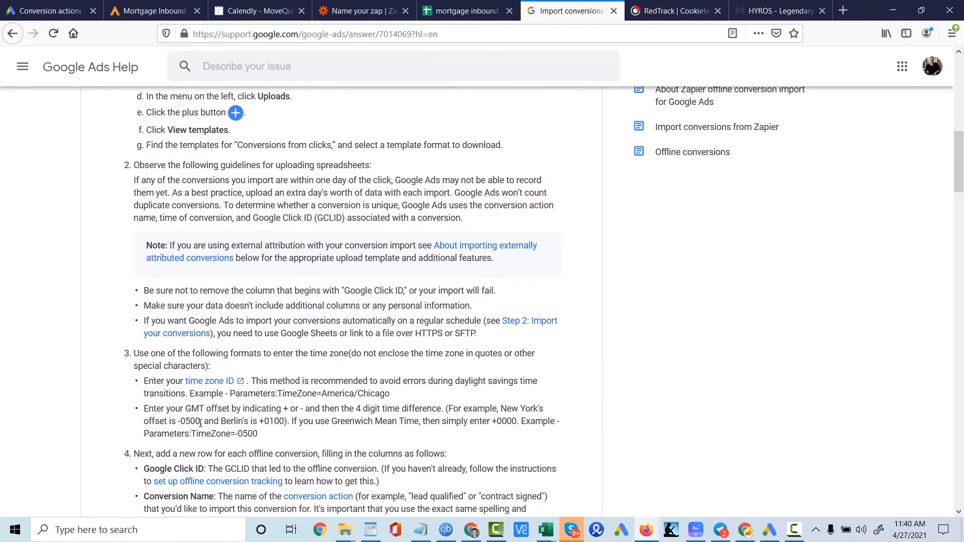
drag(199, 422, 187, 423)
click(362, 10)
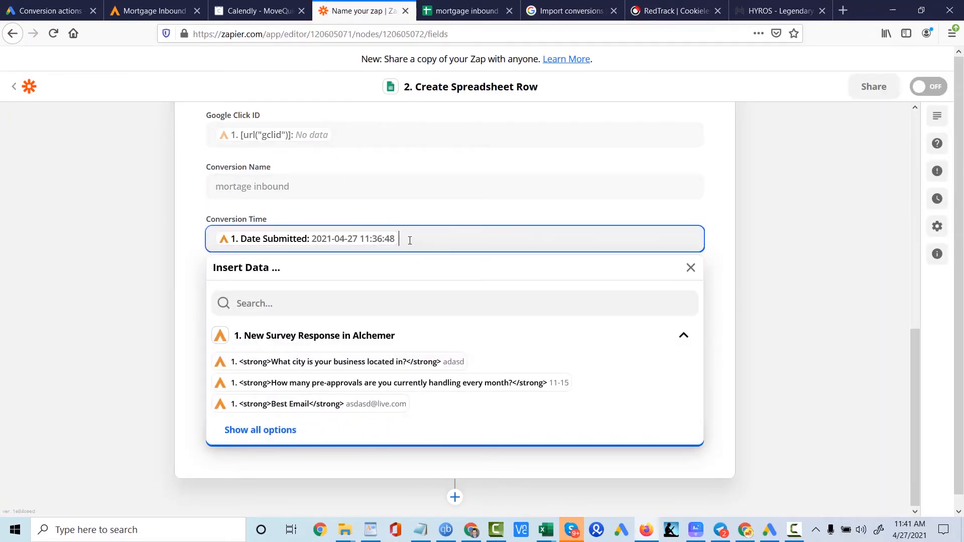
Append the -0500 GMT offset after Date Submitted in Conversion Time.
text(-0500)
drag(424, 239, 403, 238)
click(50, 11)
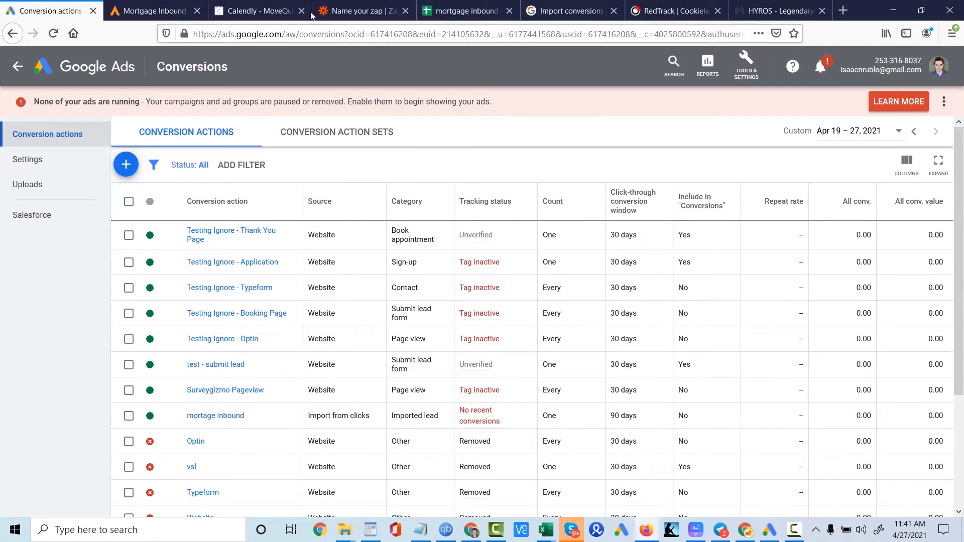
click(359, 11)
click(413, 228)
click(418, 241)
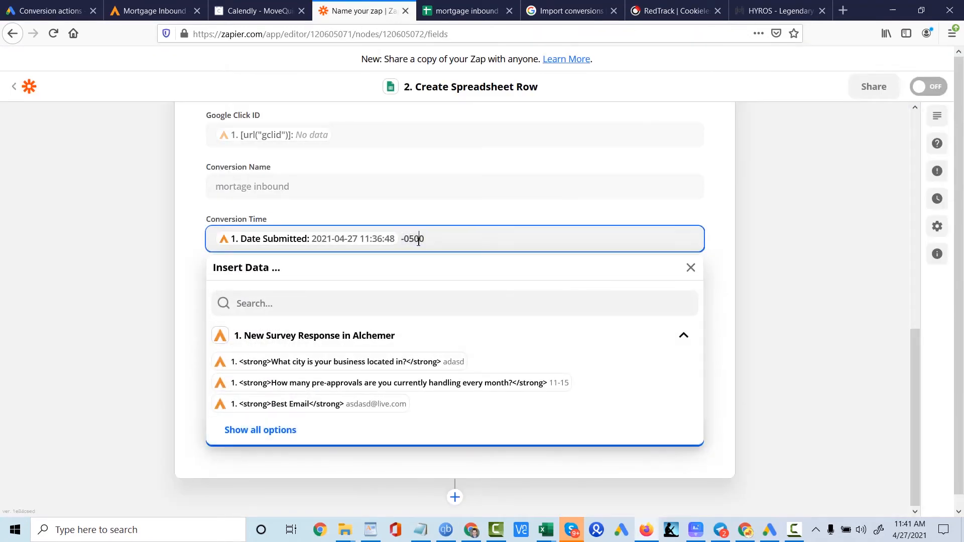
drag(416, 241, 403, 238)
click(191, 244)
click(400, 244)
click(187, 262)
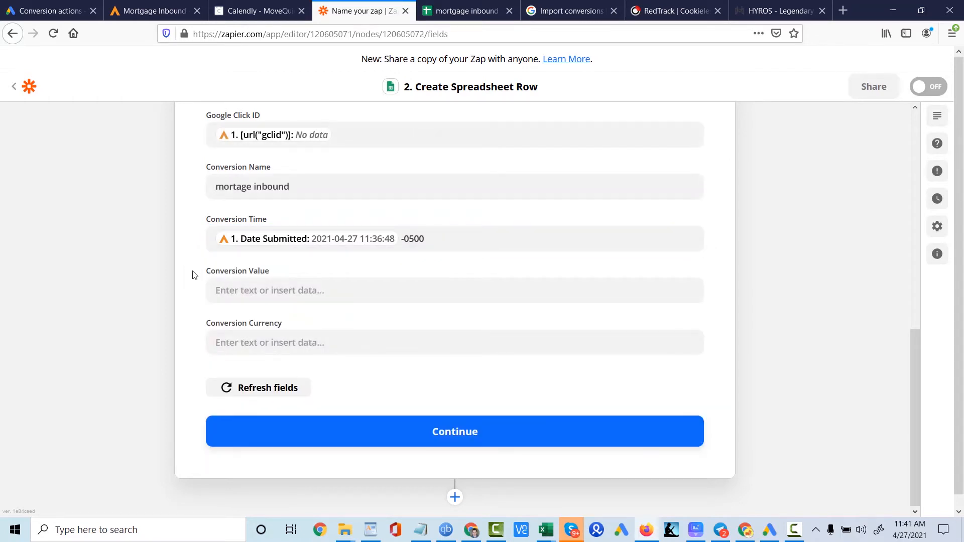
Set Conversion Value and Conversion Currency to 0 and continue to the test.
click(263, 287)
text(0)
click(204, 304)
click(236, 342)
text(0)
click(204, 340)
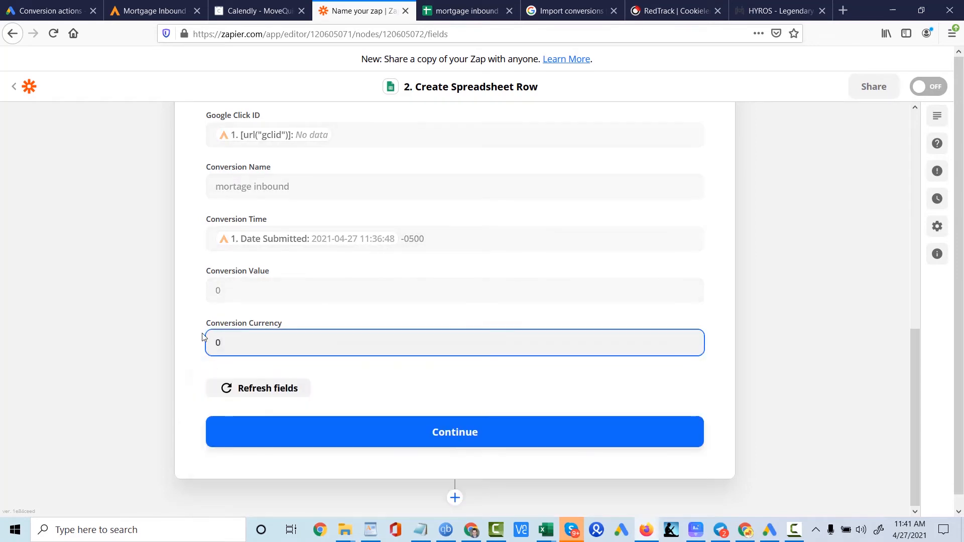
click(295, 436)
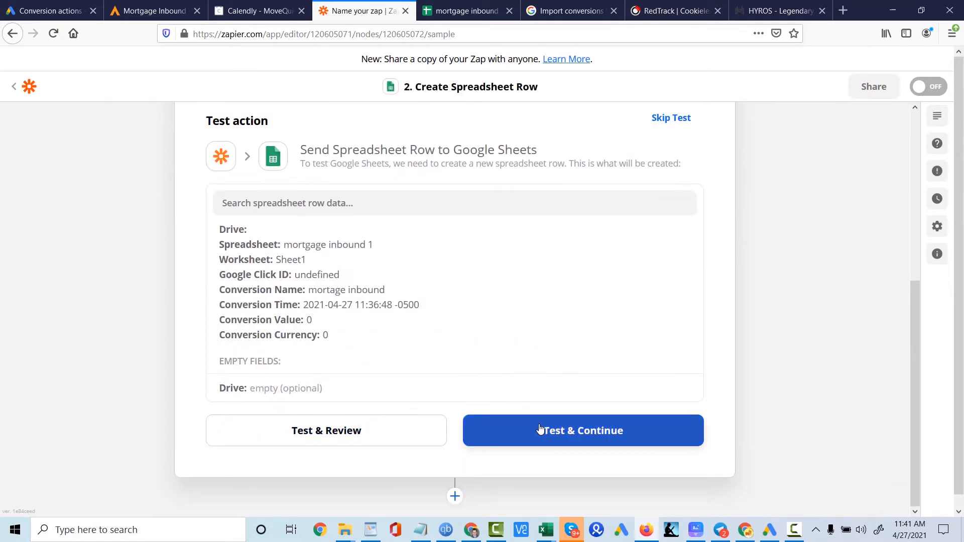
Test the action so row 2 goes to Google Sheets, turn the Zap on, and view mortgage inbound 1.
click(603, 438)
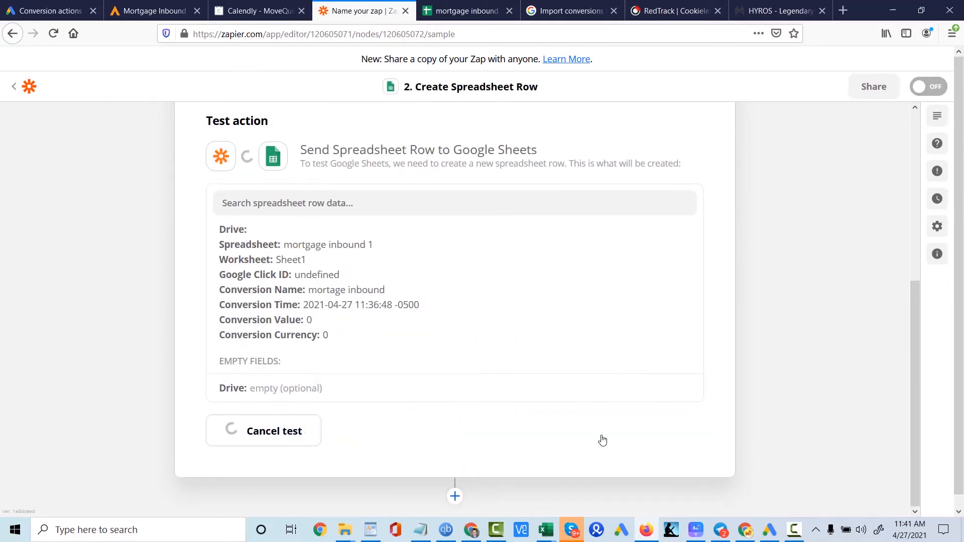
click(590, 414)
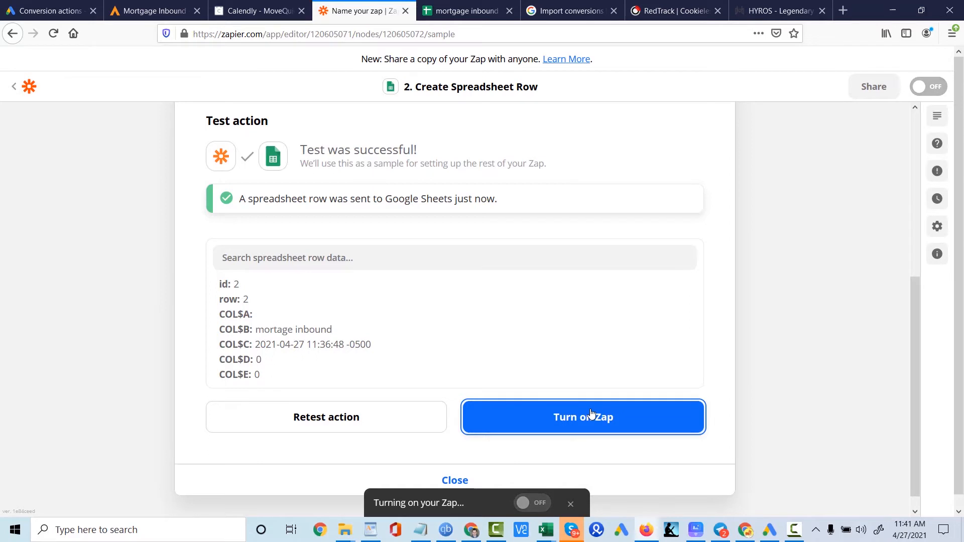
right_click(563, 431)
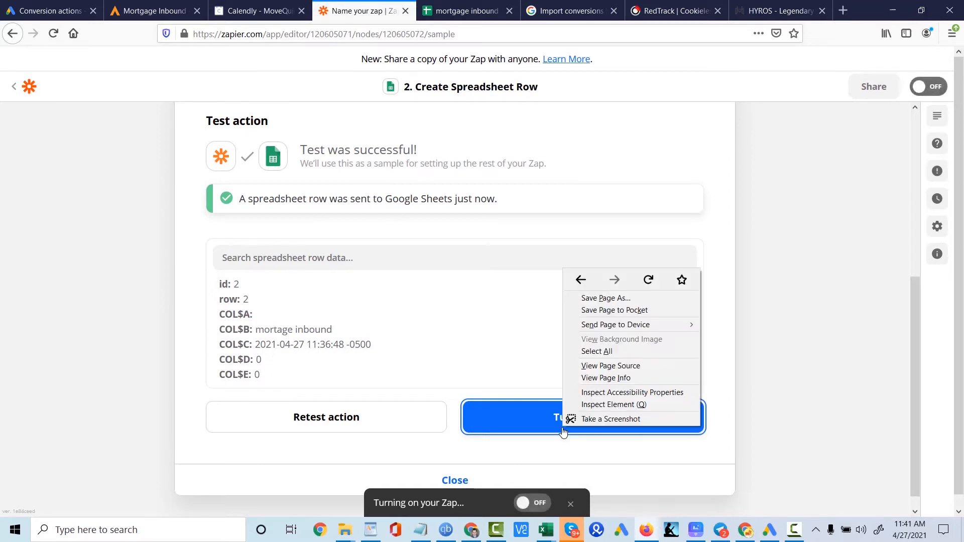
click(751, 432)
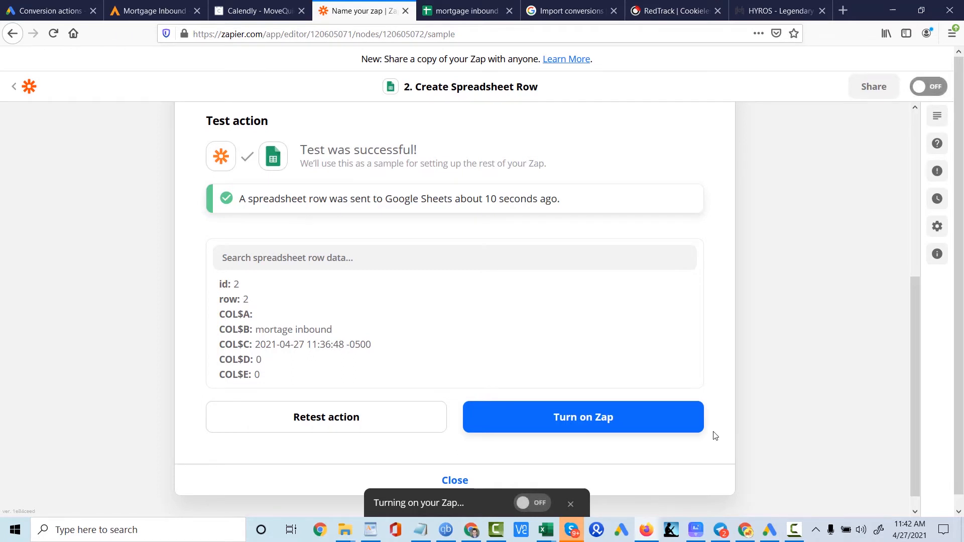
click(435, 9)
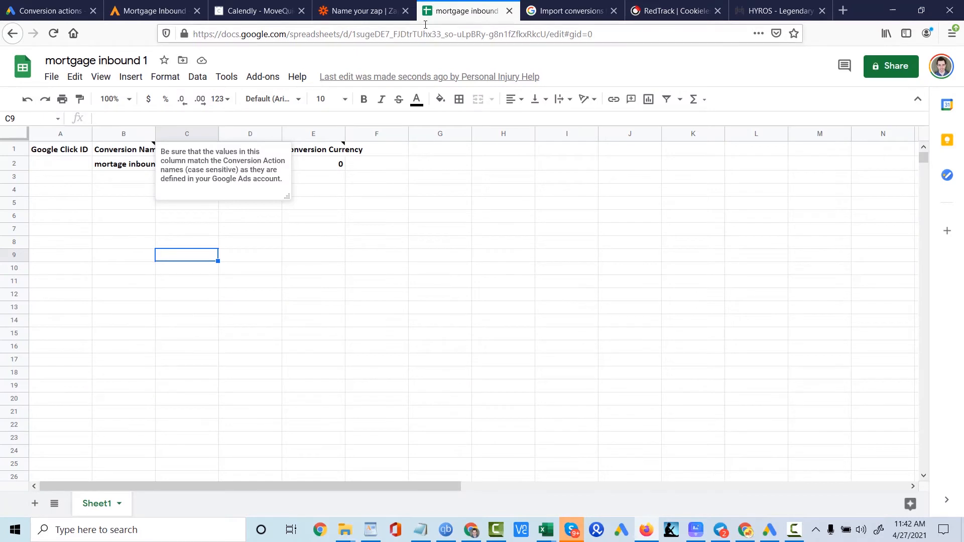
Verify row 2 landed in mortgage inbound 1, confirm the Zap is on, then view Google Ads conversion actions.
click(311, 219)
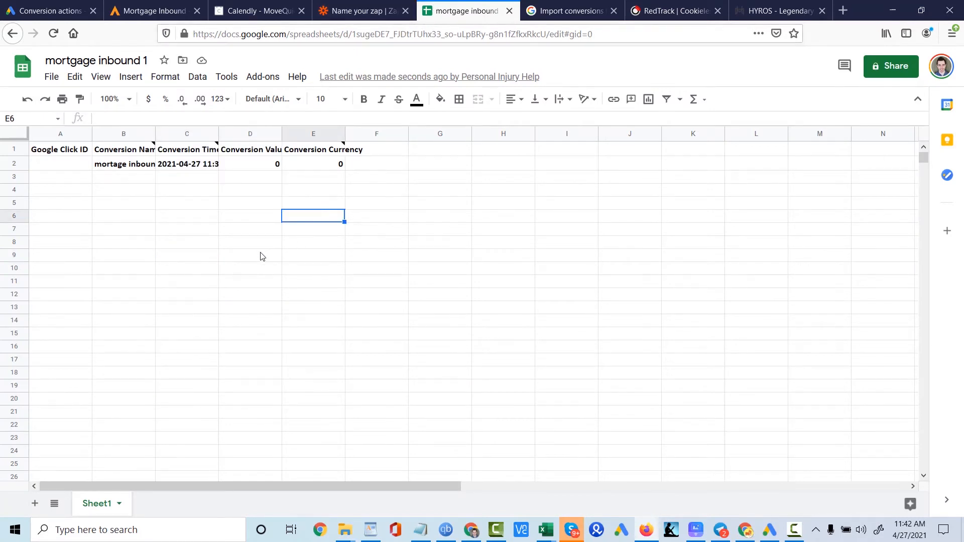
mouse_move(301, 150)
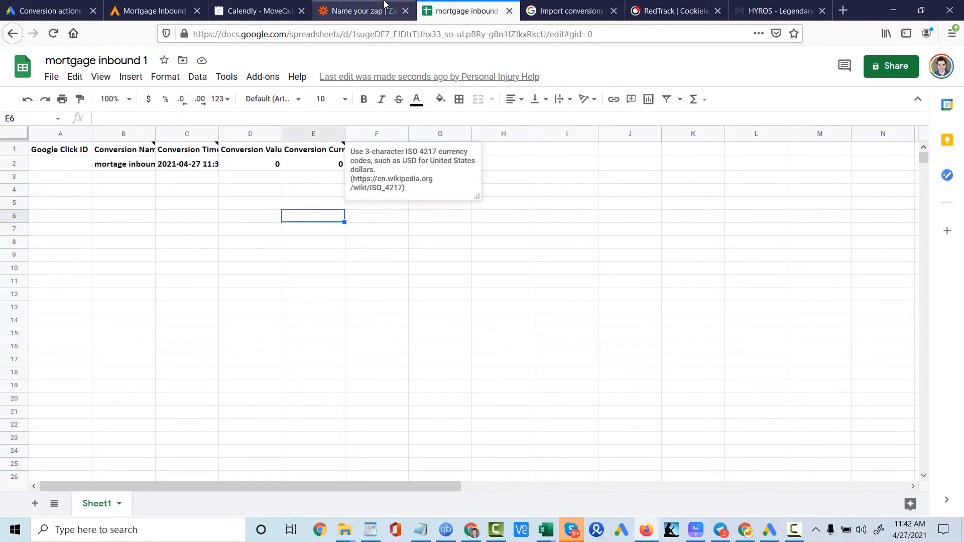
click(357, 10)
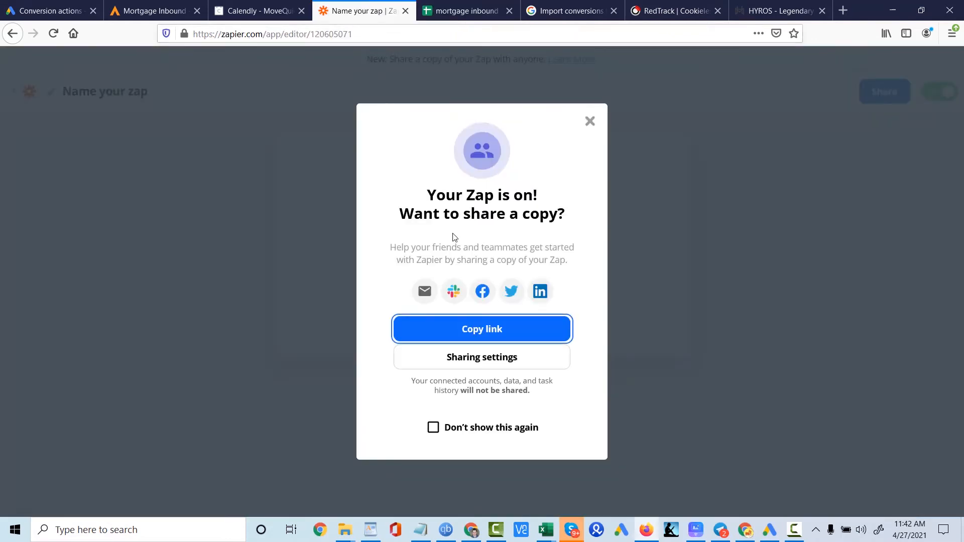
click(589, 120)
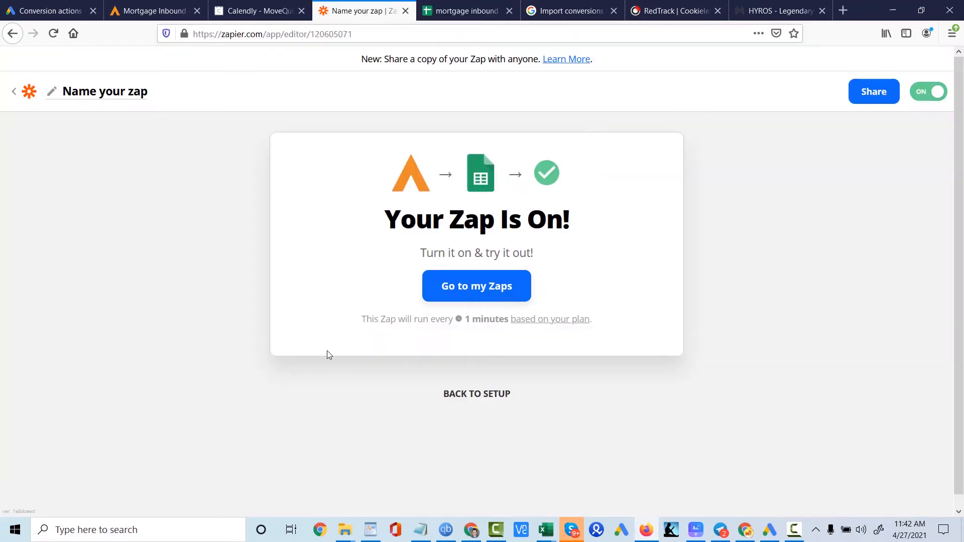
click(18, 4)
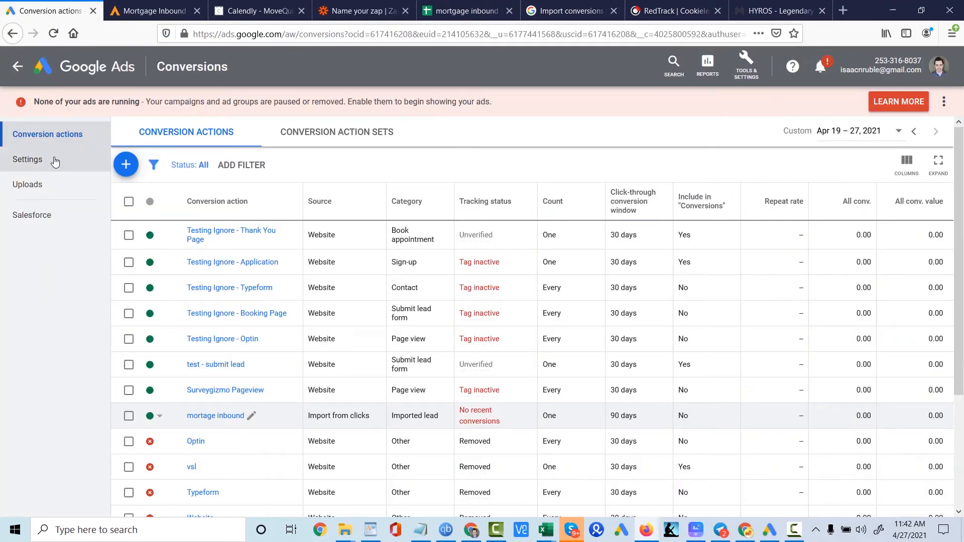
Start a new upload schedule under Uploads > Schedules with Google Sheets as the source.
click(58, 183)
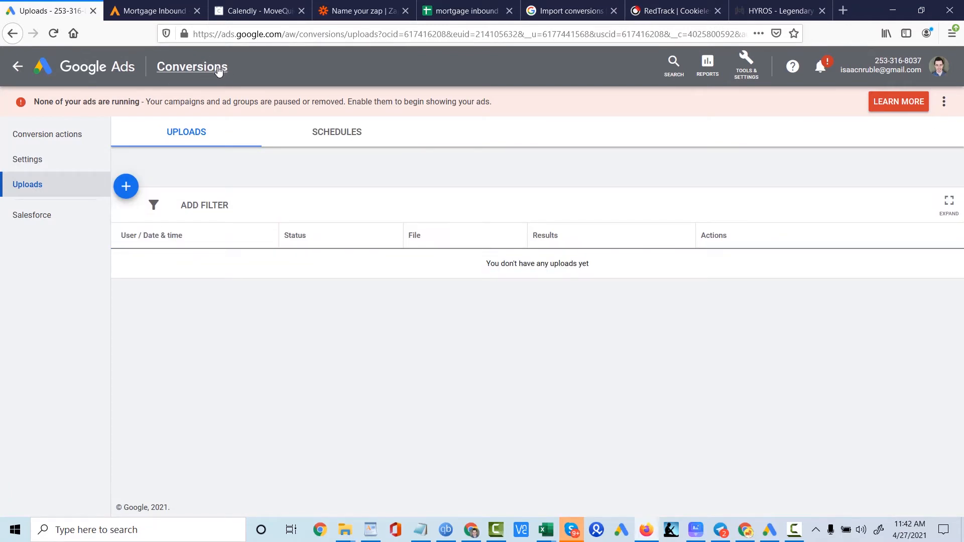
click(340, 135)
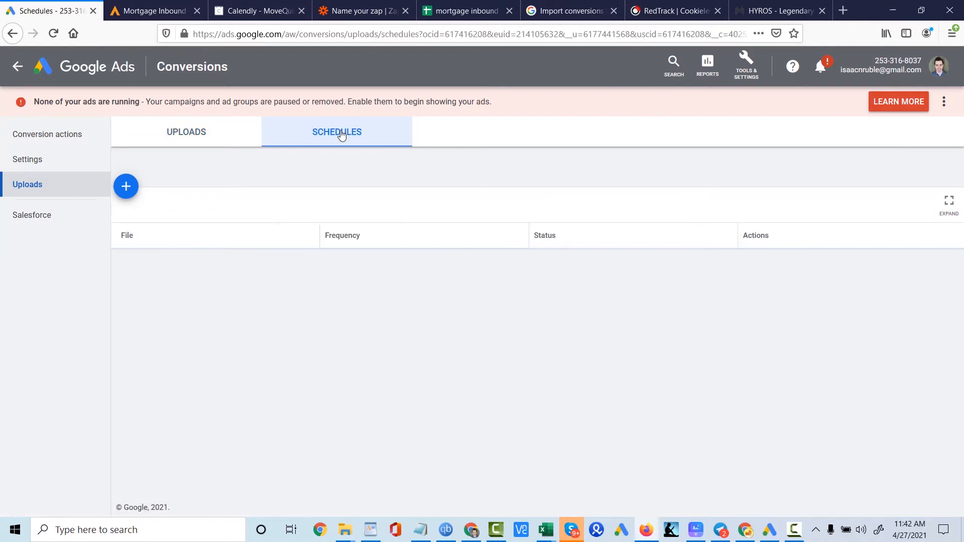
click(125, 186)
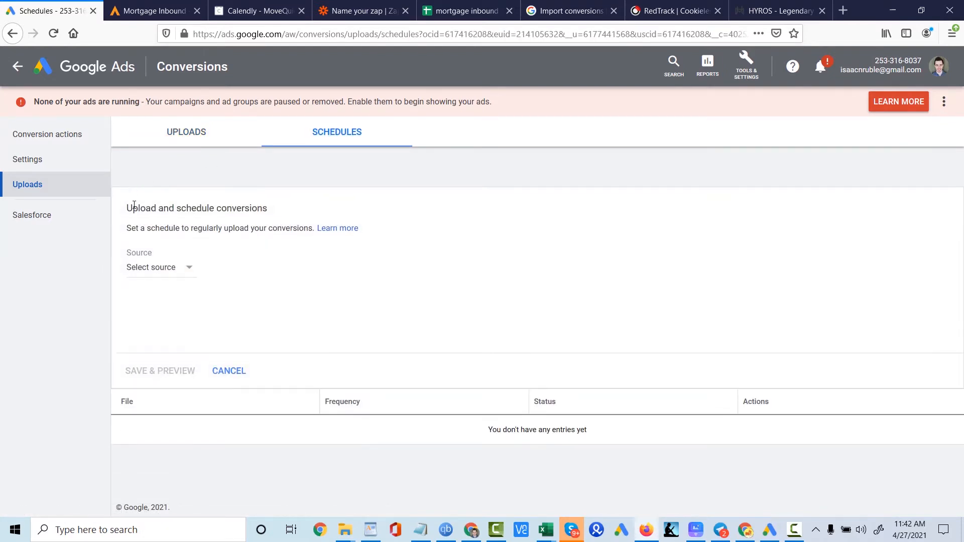
click(169, 266)
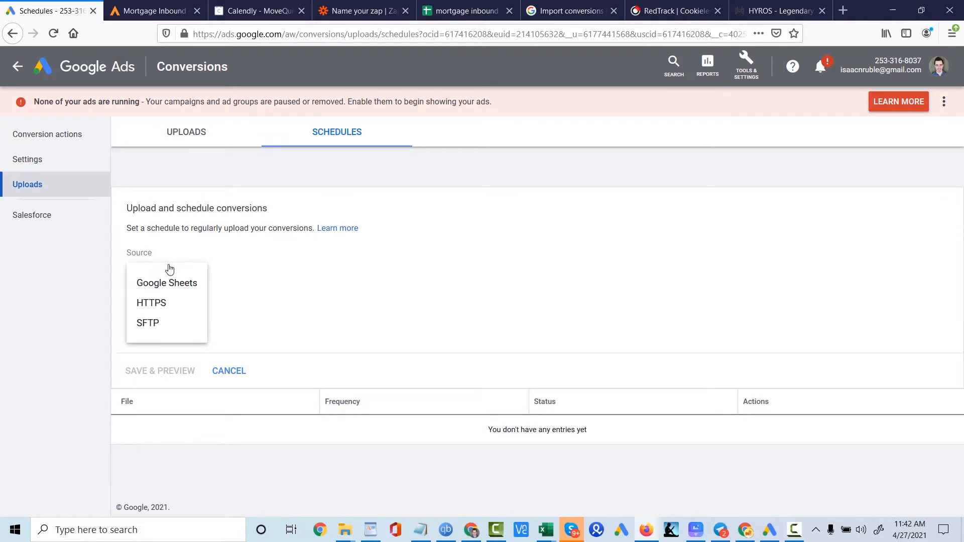
click(171, 284)
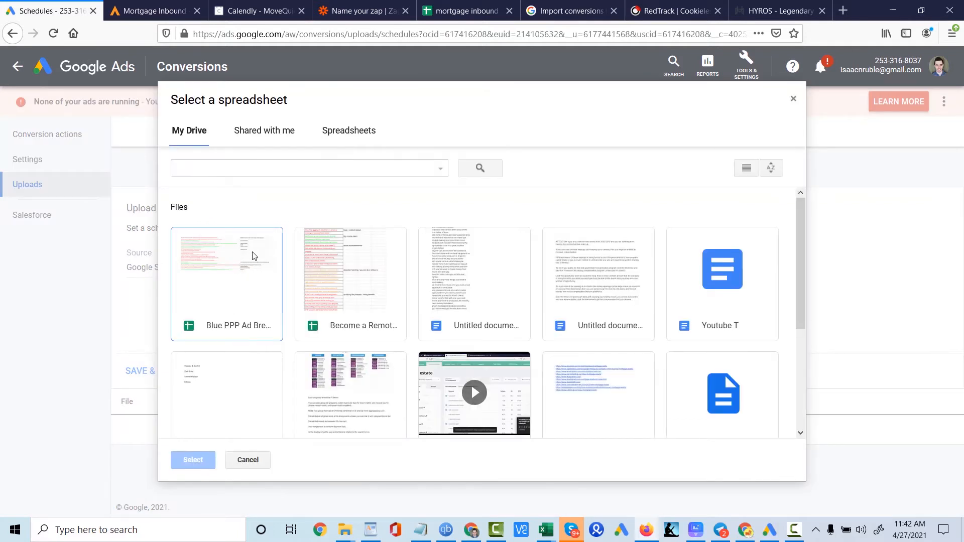
Search the drive for 'mortgage inbound', cancel when nothing matches, and return to the spreadsheet.
click(233, 163)
text(mort)
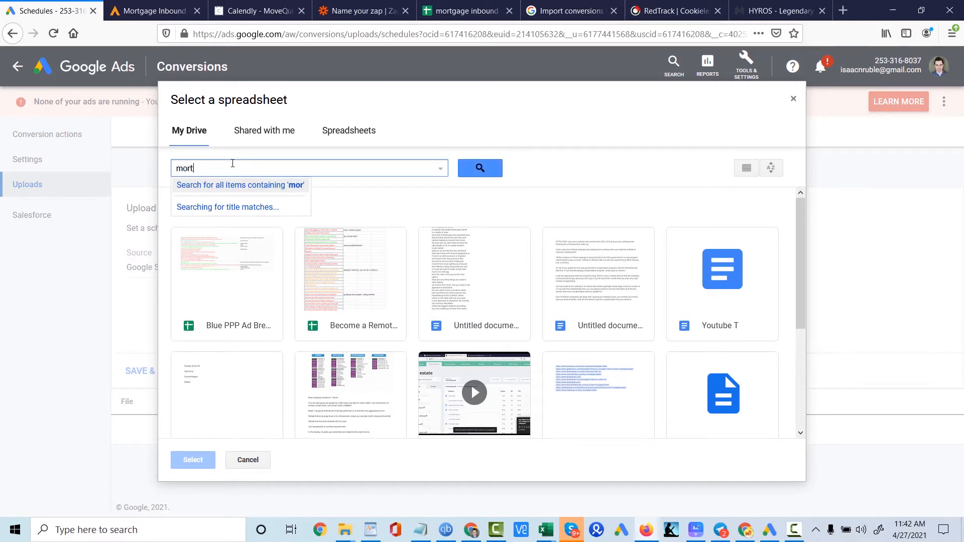
text(gage inbound)
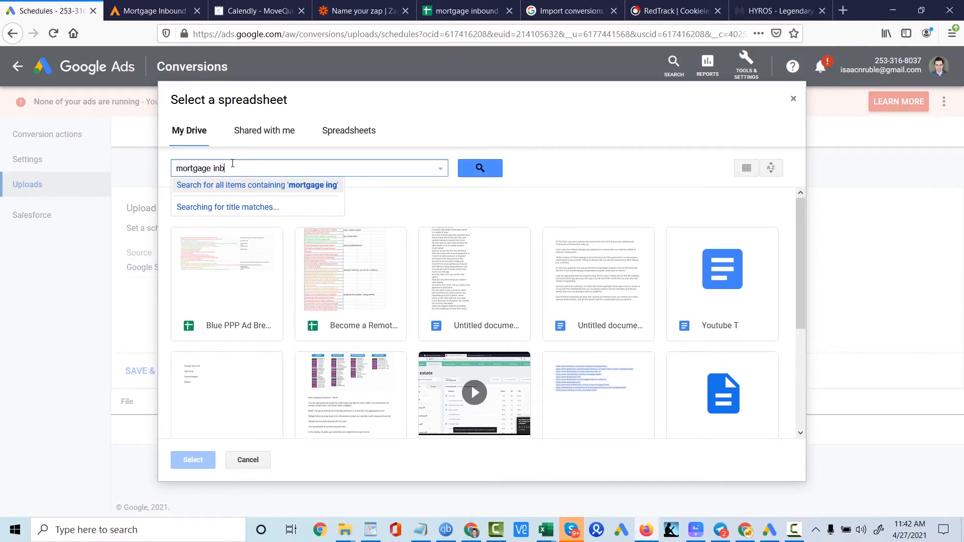
key(Return)
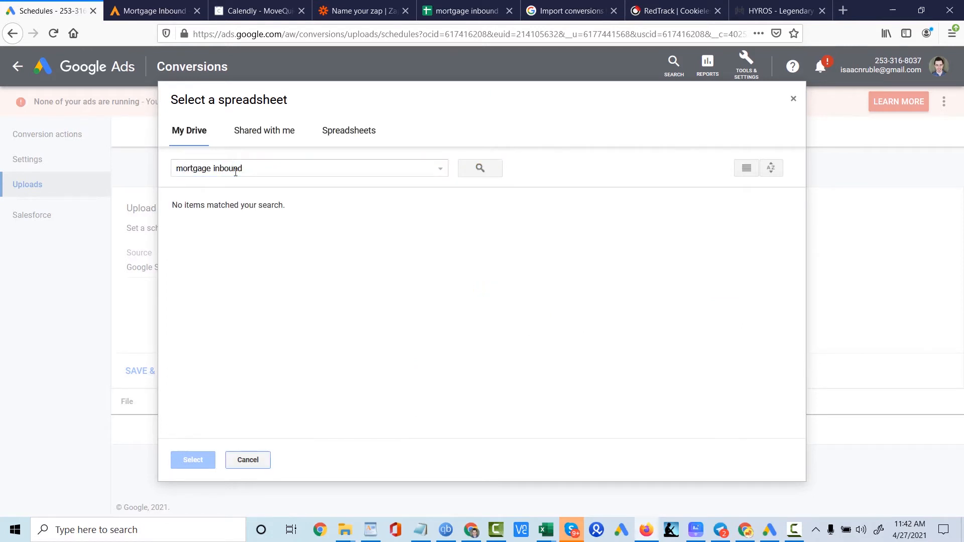
double_click(253, 168)
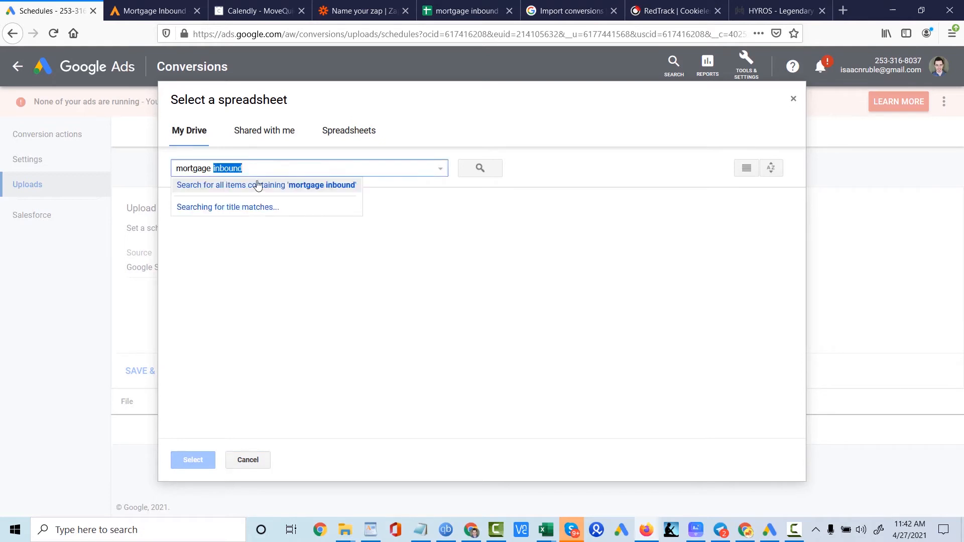
click(247, 460)
click(53, 34)
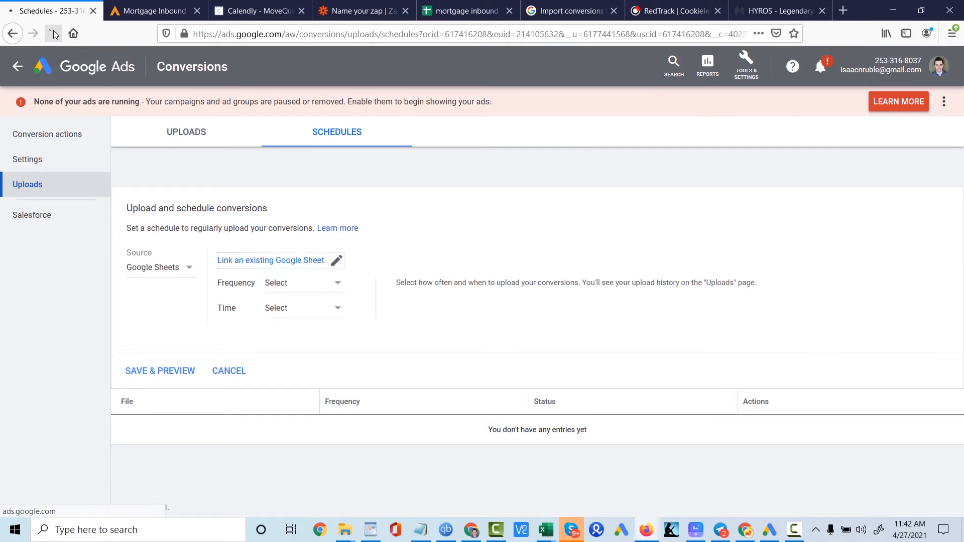
click(421, 12)
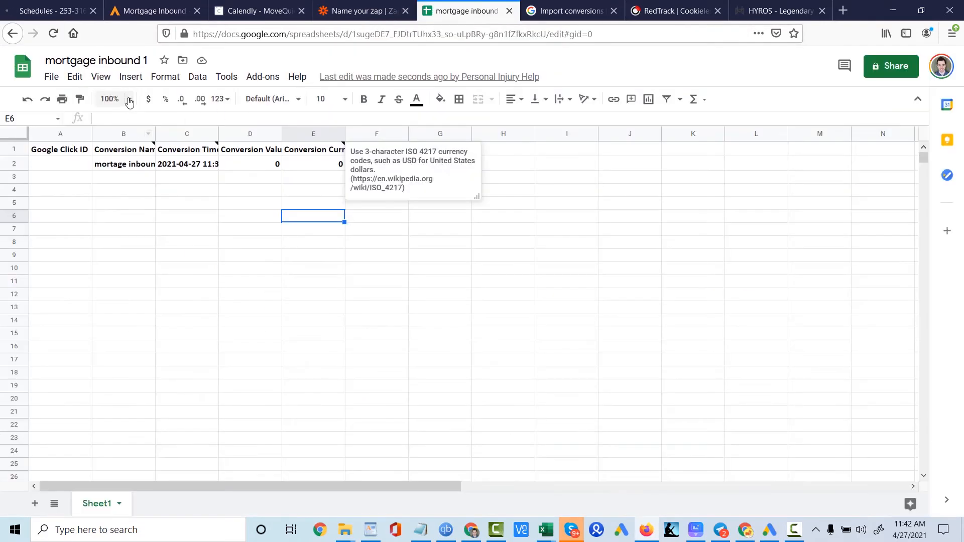
Dismiss the currency column note and return to the empty Google Ads upload schedules.
click(160, 217)
click(50, 10)
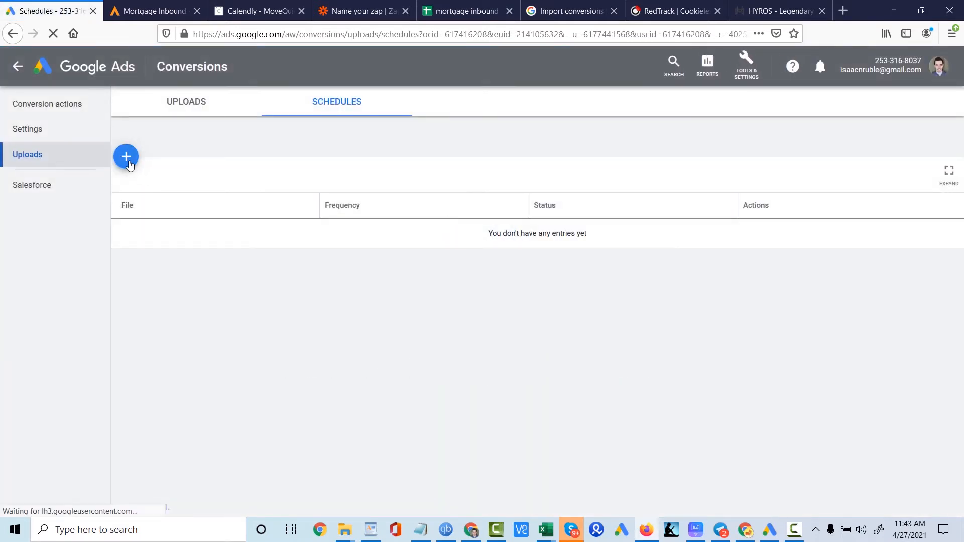
Start another upload schedule with Google Sheets as the source and open the sheet picker.
click(127, 159)
click(161, 266)
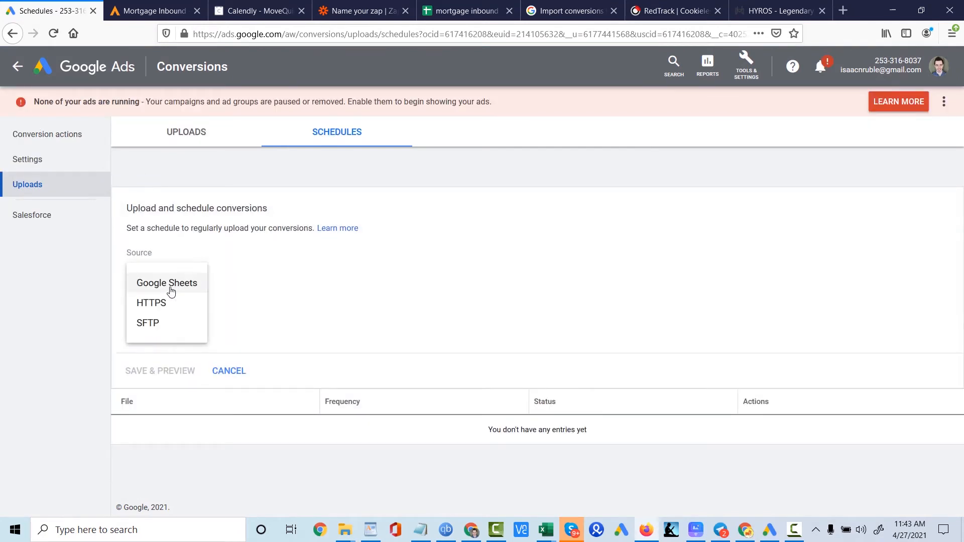
click(171, 290)
click(259, 259)
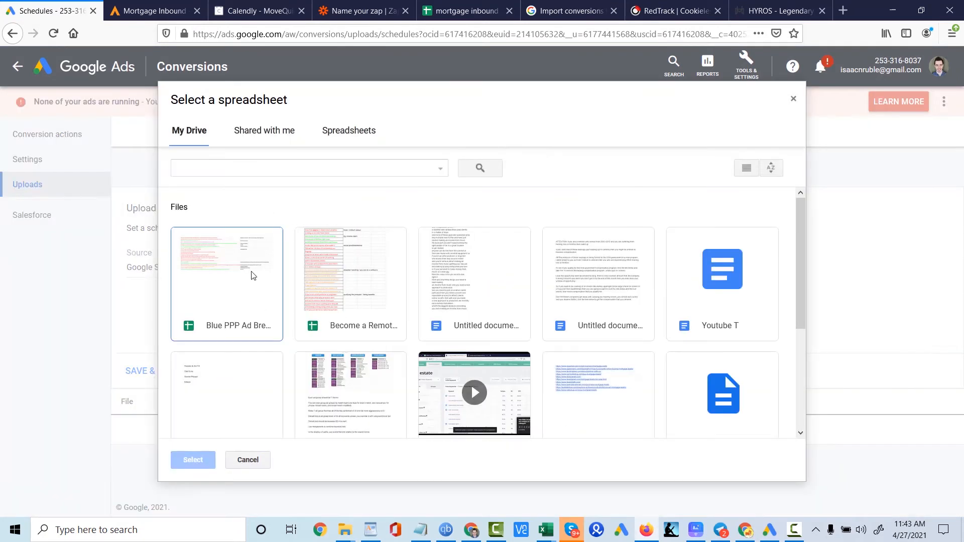
Search for 'mortgage inbound 1', cancel after no match, and check the signed-in Google account.
click(274, 163)
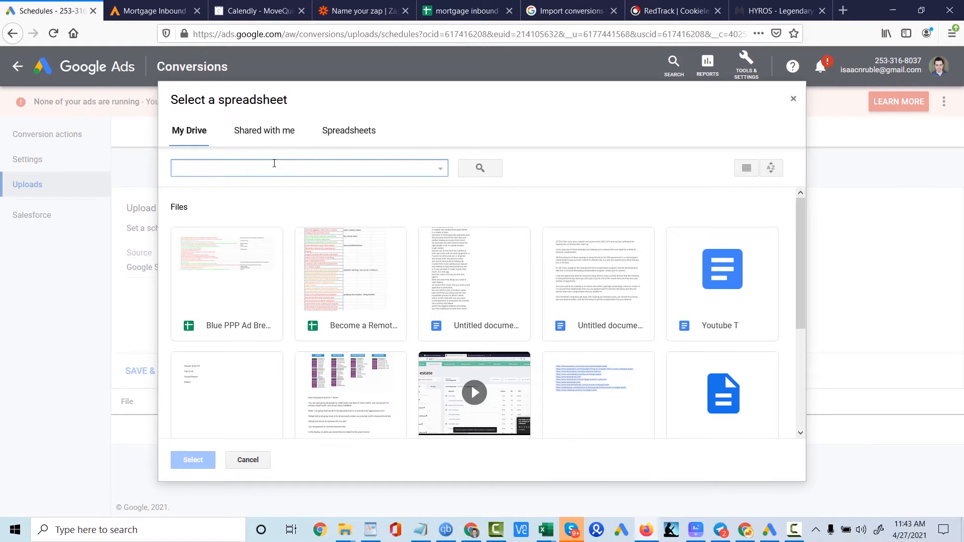
text(mortgage inbound 1)
key(Return)
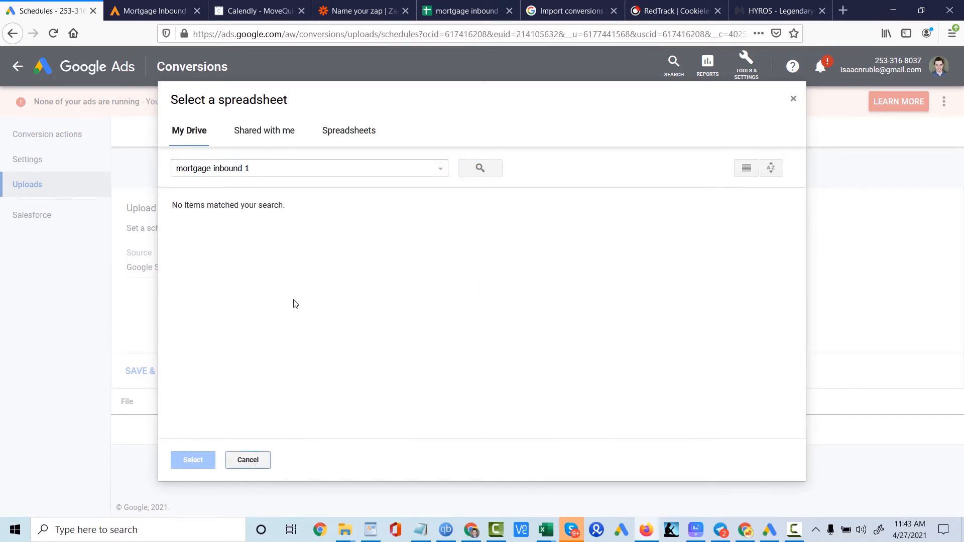
click(248, 461)
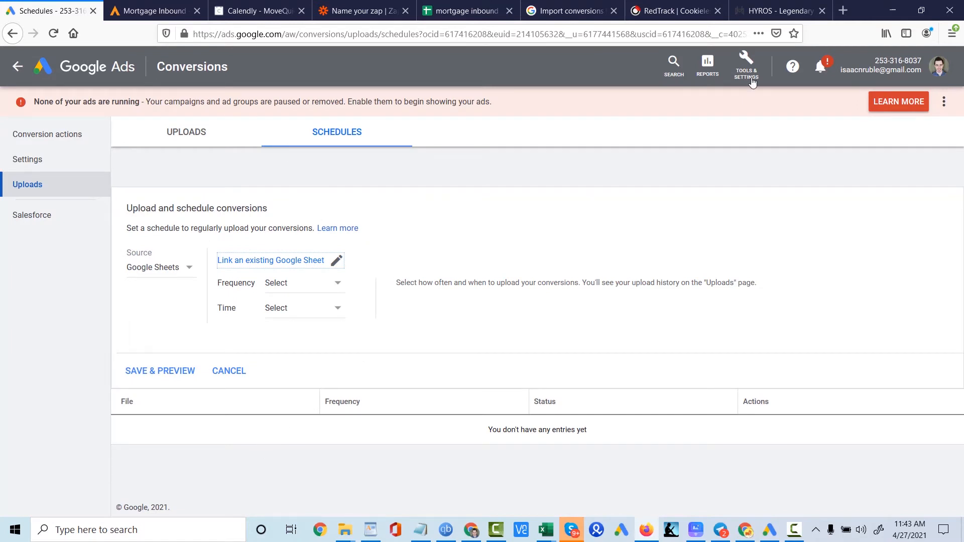
click(937, 73)
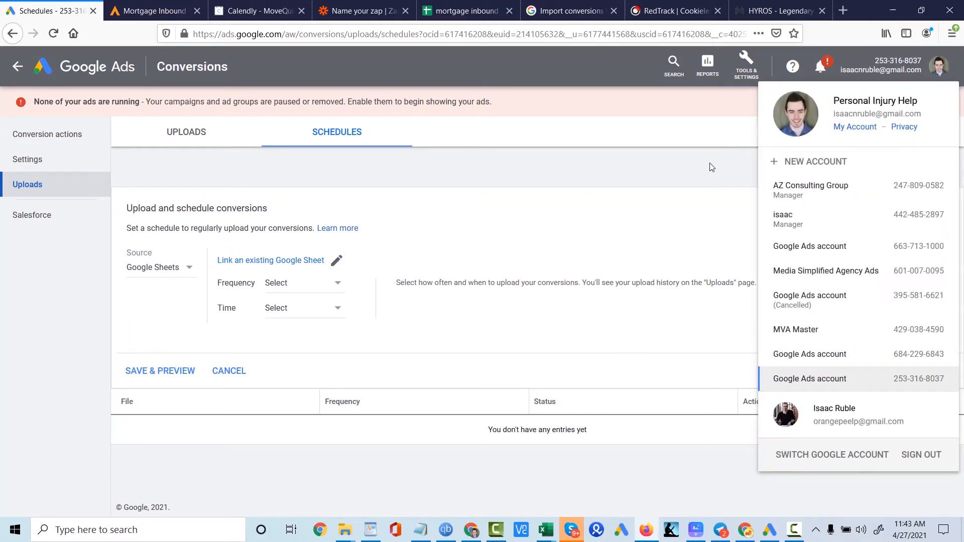
Close the account list, clear the spreadsheet search, cancel the picker, and reload the schedules page.
click(670, 186)
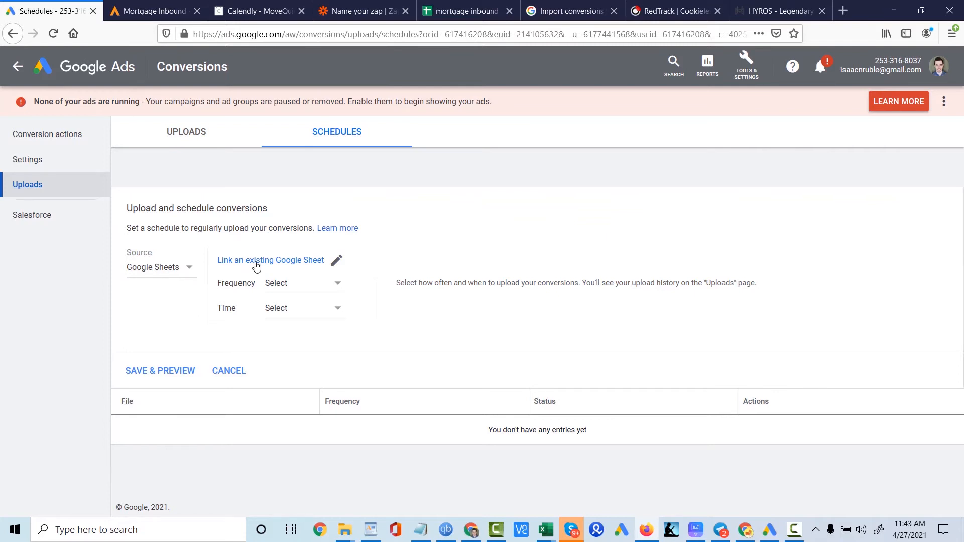
click(275, 260)
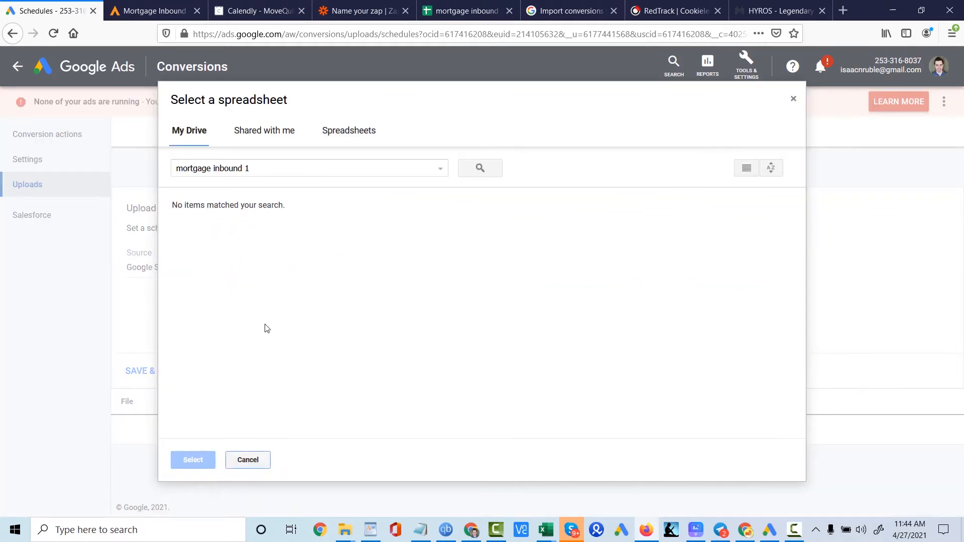
click(370, 166)
key(BackSpace)
click(347, 278)
click(247, 460)
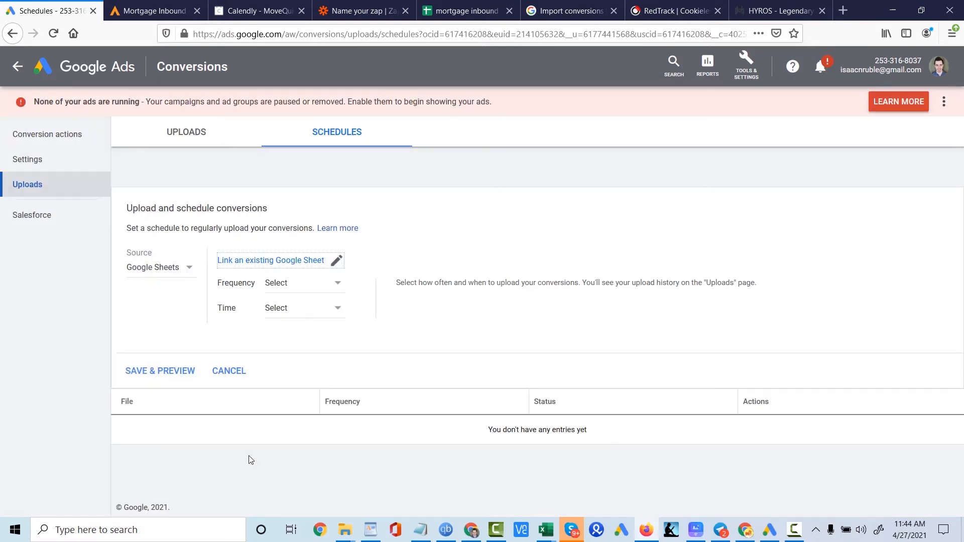
click(267, 259)
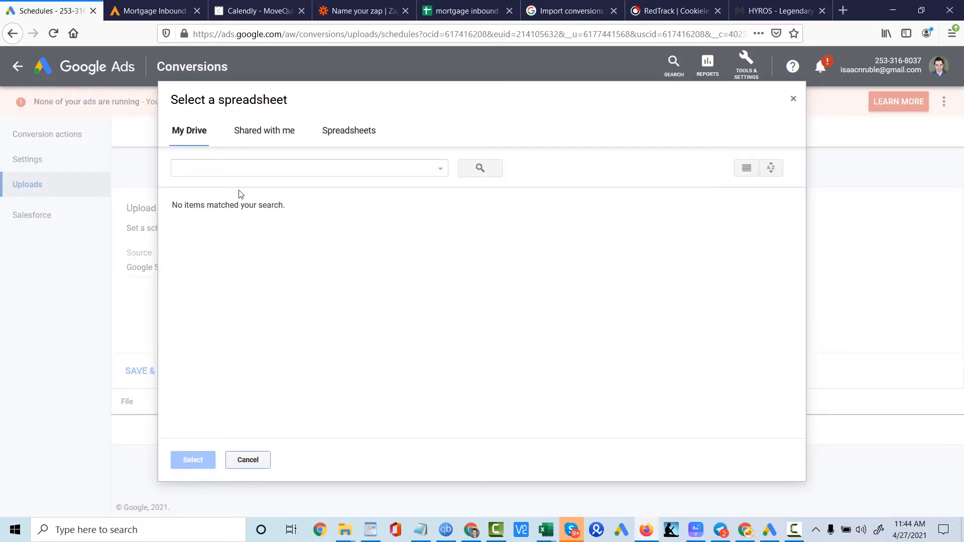
click(258, 174)
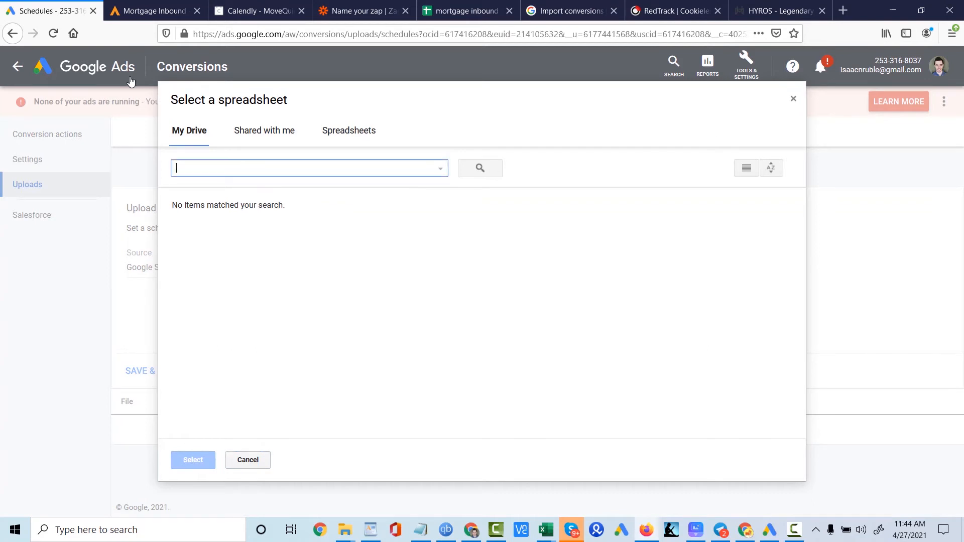
click(56, 35)
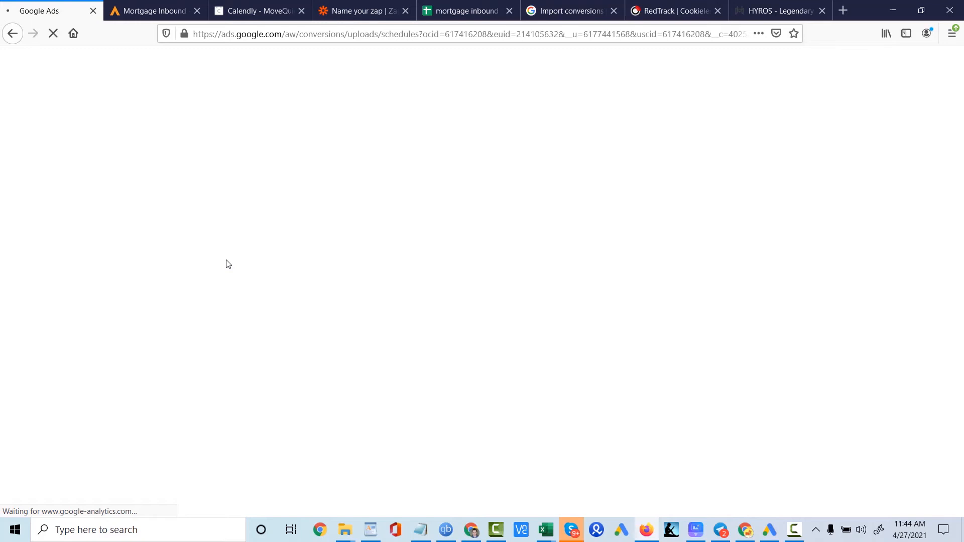
Start a new scheduled conversion upload with Google Sheets as the source.
right_click(226, 263)
click(223, 250)
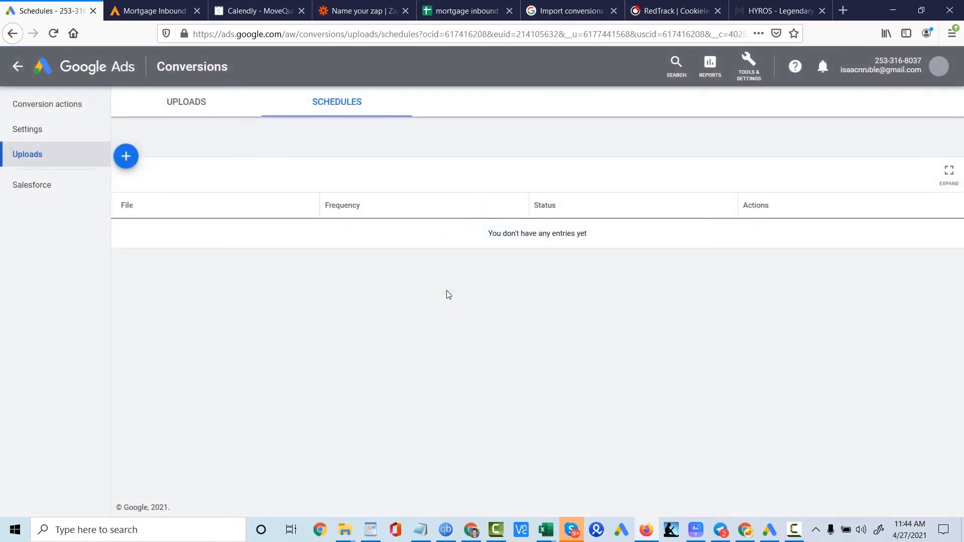
click(126, 156)
click(161, 237)
click(172, 252)
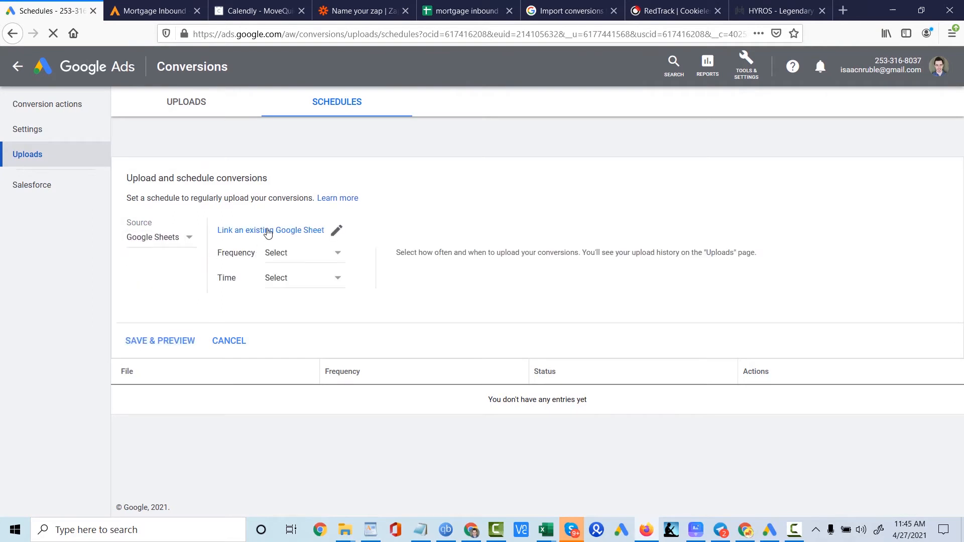
Link the Blue PPP Ad Breakdown sheet and copy the service-account address from the warning.
click(268, 231)
click(256, 261)
click(201, 460)
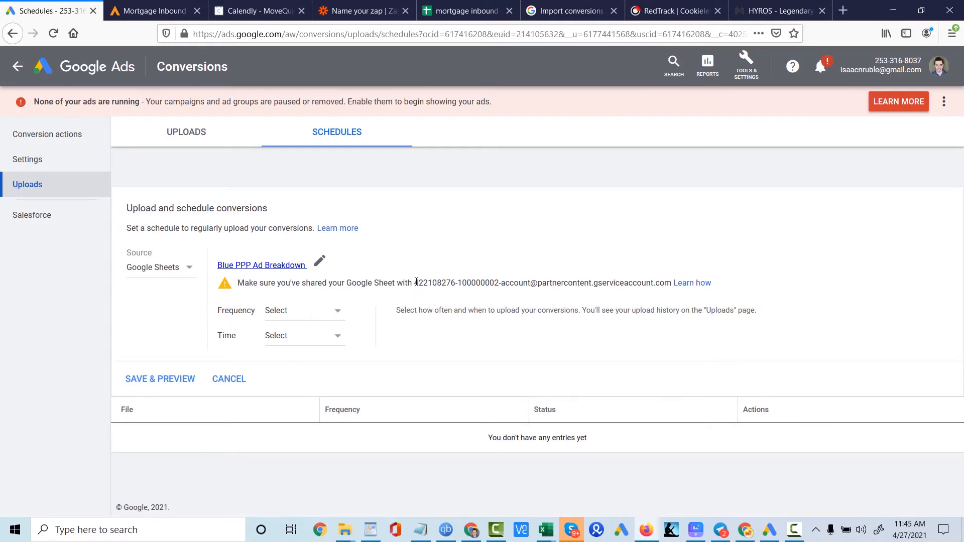
drag(426, 282, 671, 283)
key(ctrl+c)
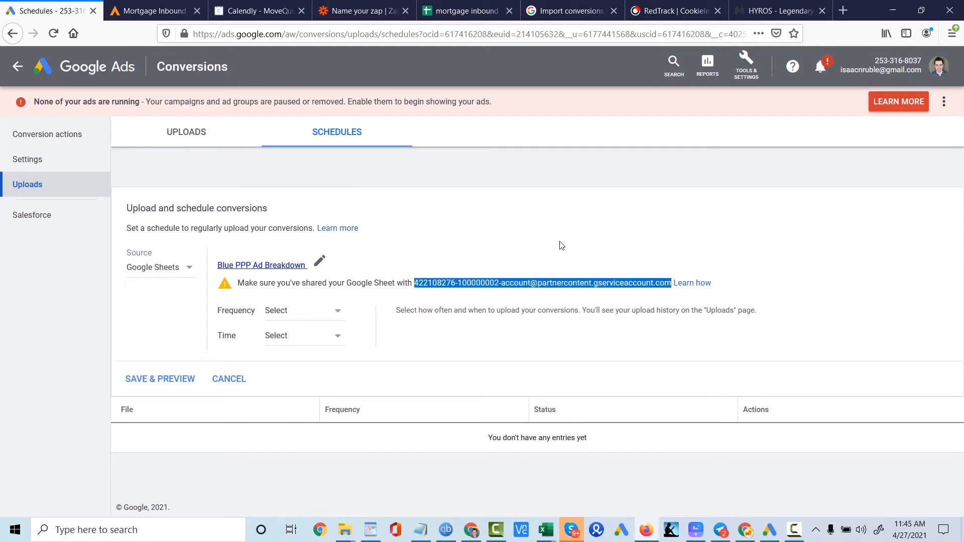
click(467, 11)
Share mortgage inbound 1 with the pasted Google Ads service-account address as Editor.
click(55, 259)
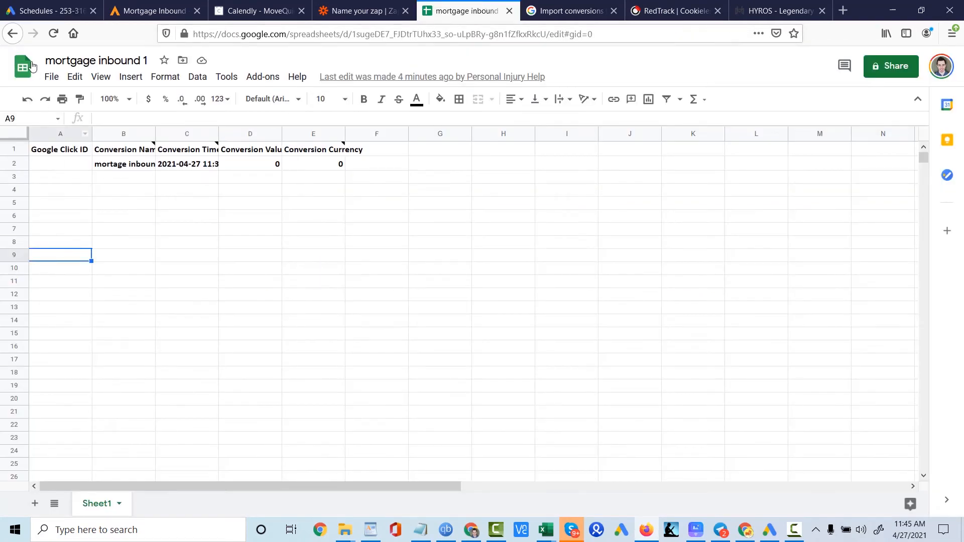
click(51, 77)
click(65, 95)
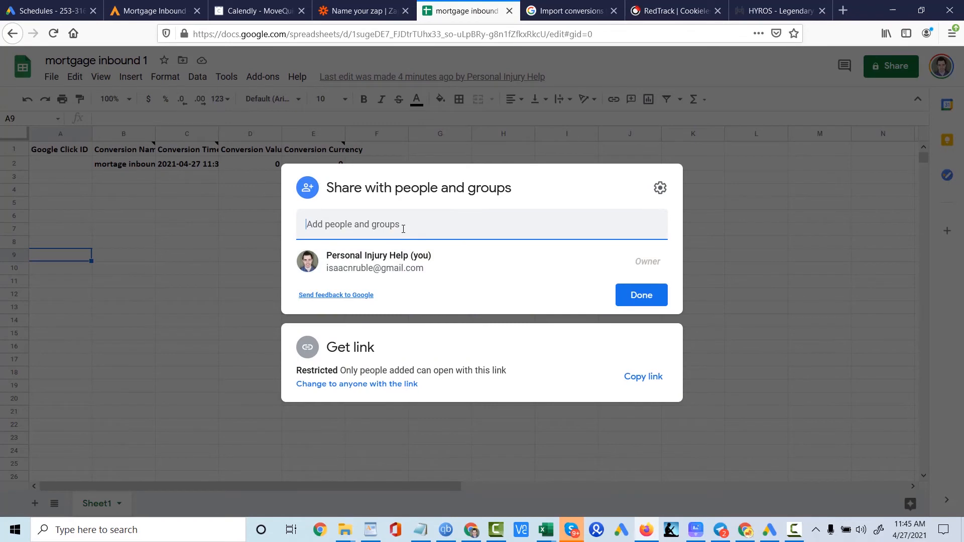
click(403, 229)
key(ctrl+v)
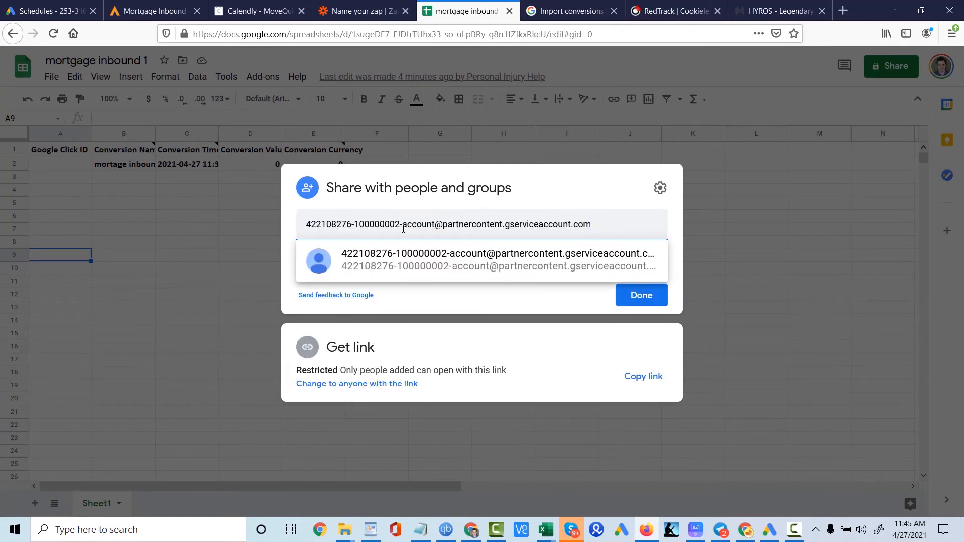
key(Return)
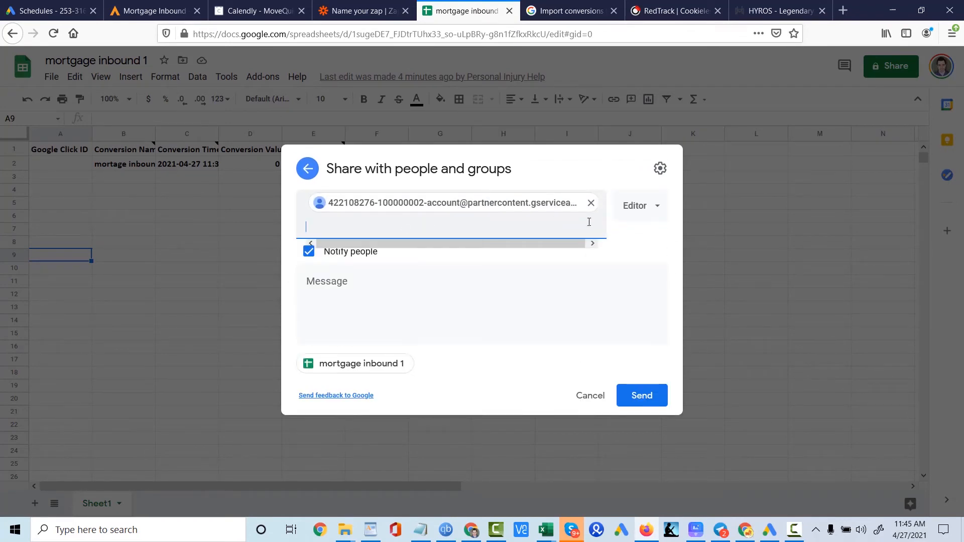
click(642, 395)
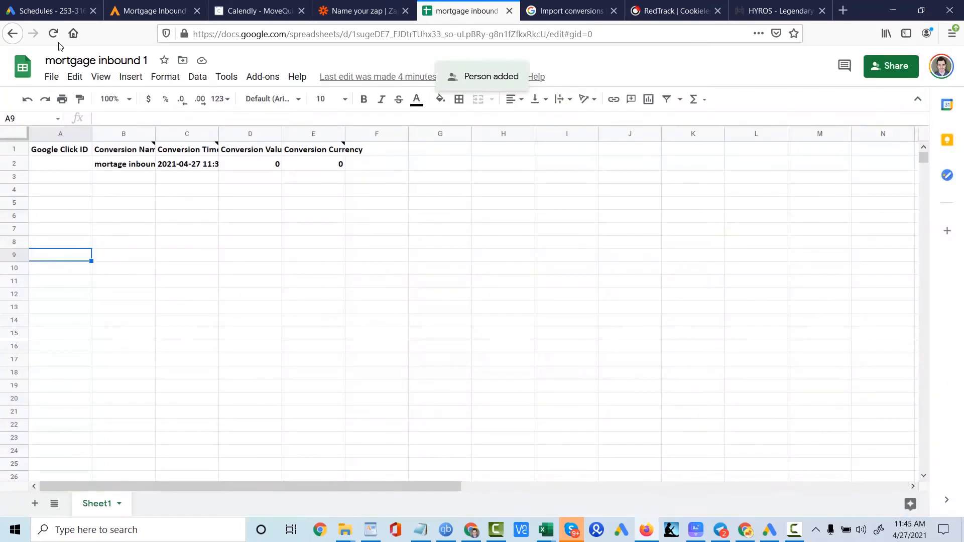
click(50, 10)
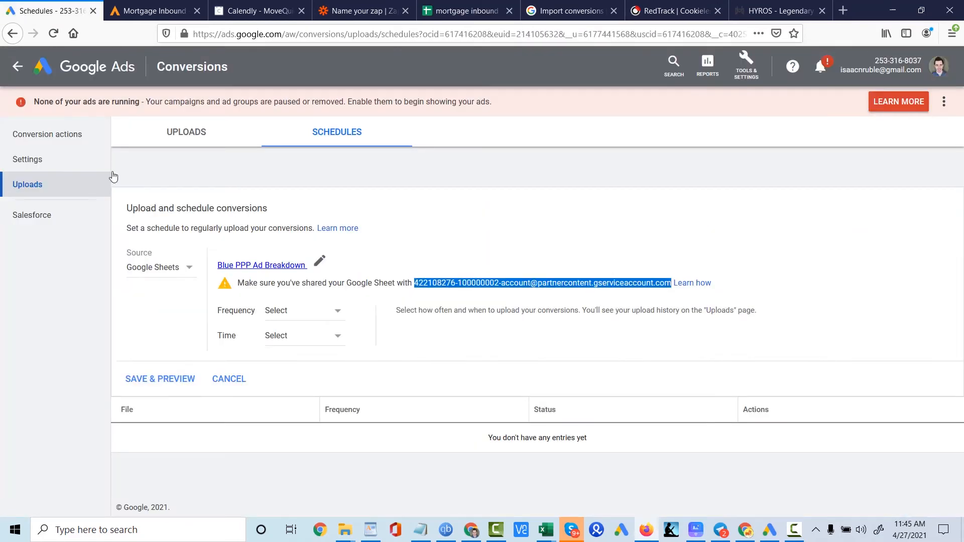
Set the schedule to Every 24 hours at 12:00 AM, save and preview it, and acknowledge the confirmation.
click(295, 314)
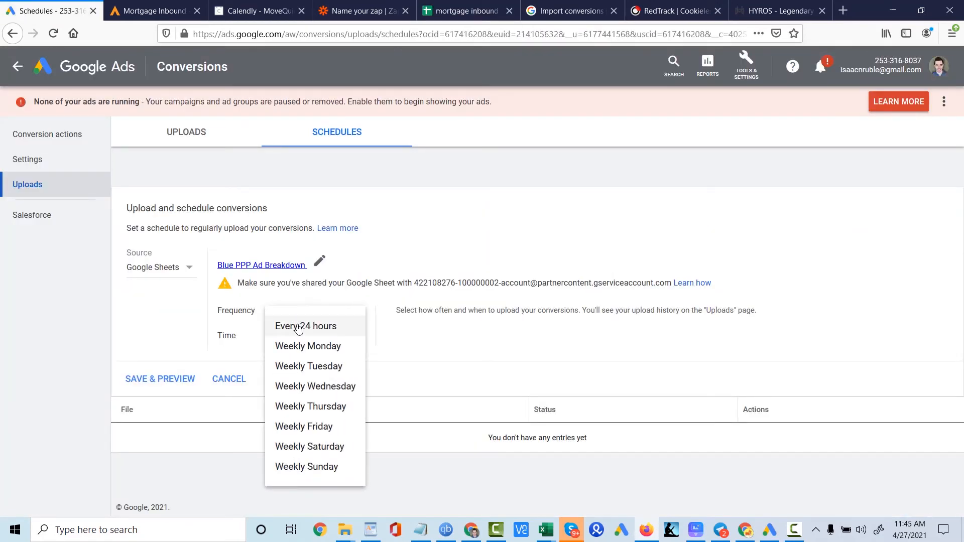
click(298, 327)
click(302, 338)
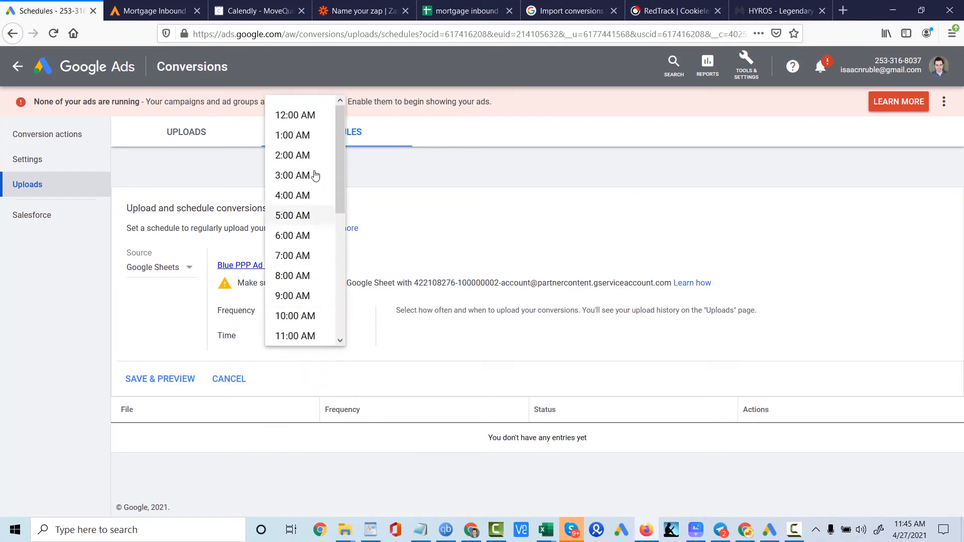
click(316, 117)
click(182, 383)
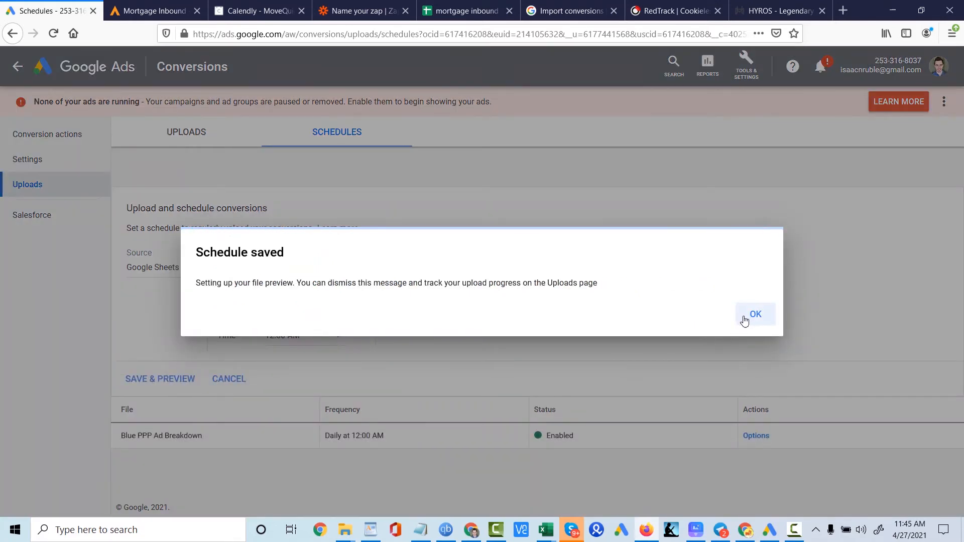
click(748, 319)
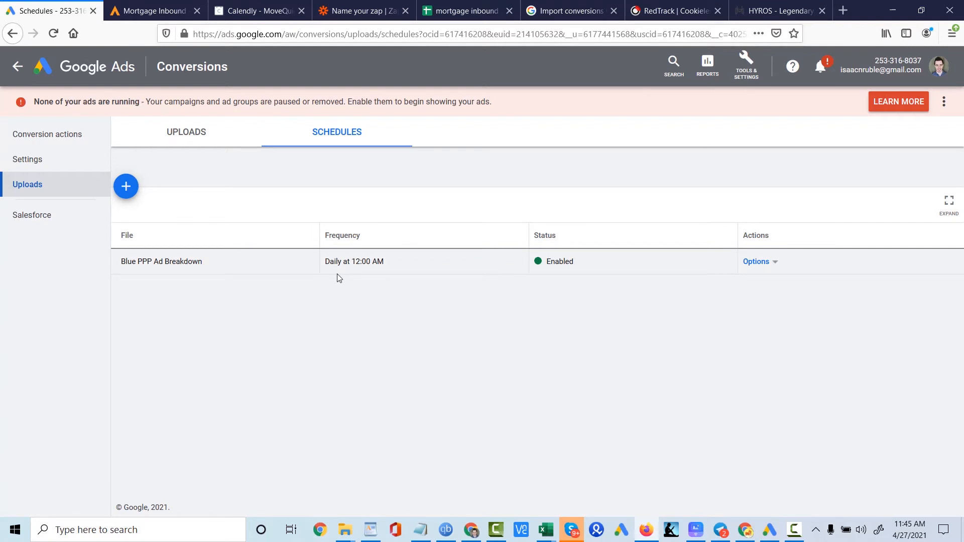
Start another Google Sheets upload schedule linked to Blue PPP Ad Breakdown.
click(126, 187)
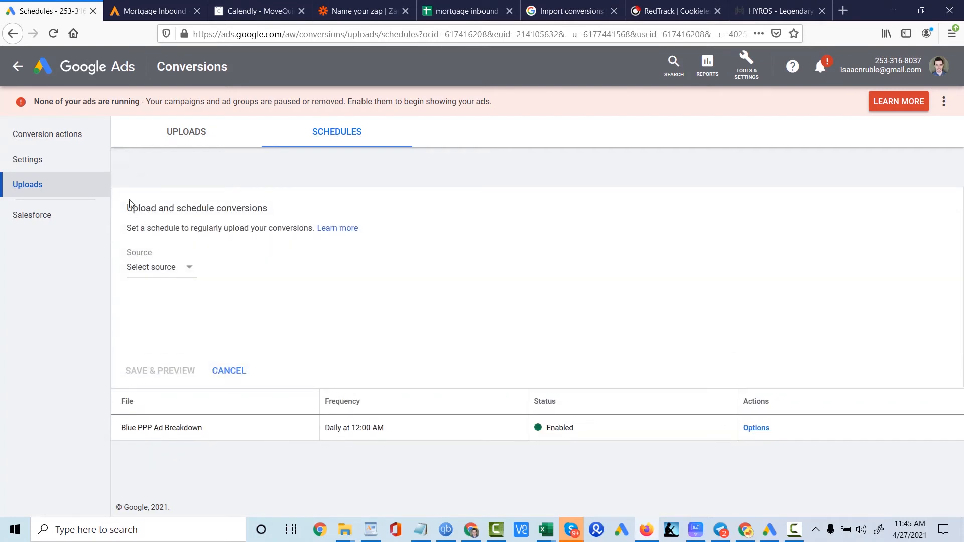
click(172, 270)
click(141, 284)
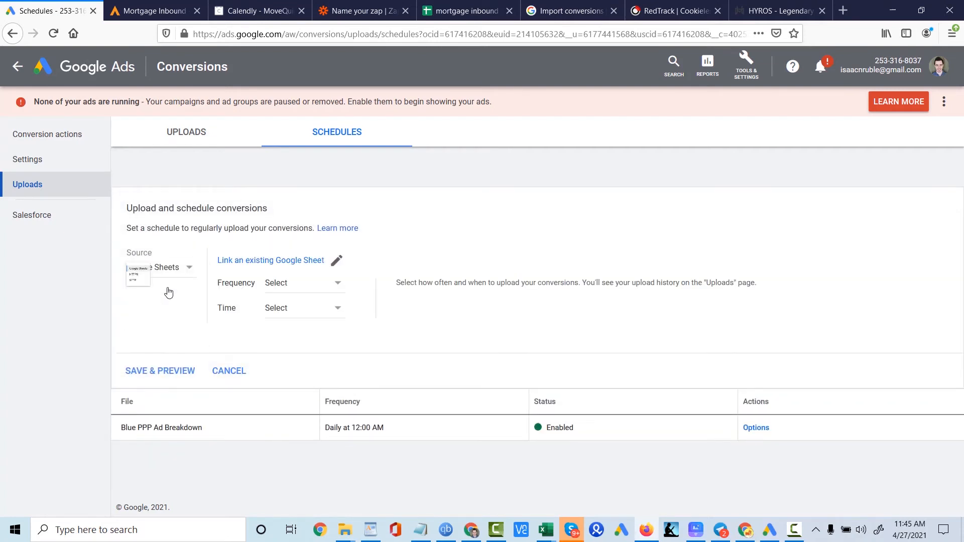
click(261, 261)
double_click(249, 299)
Set it to run every 24 hours at 1:00 AM and save it.
click(317, 312)
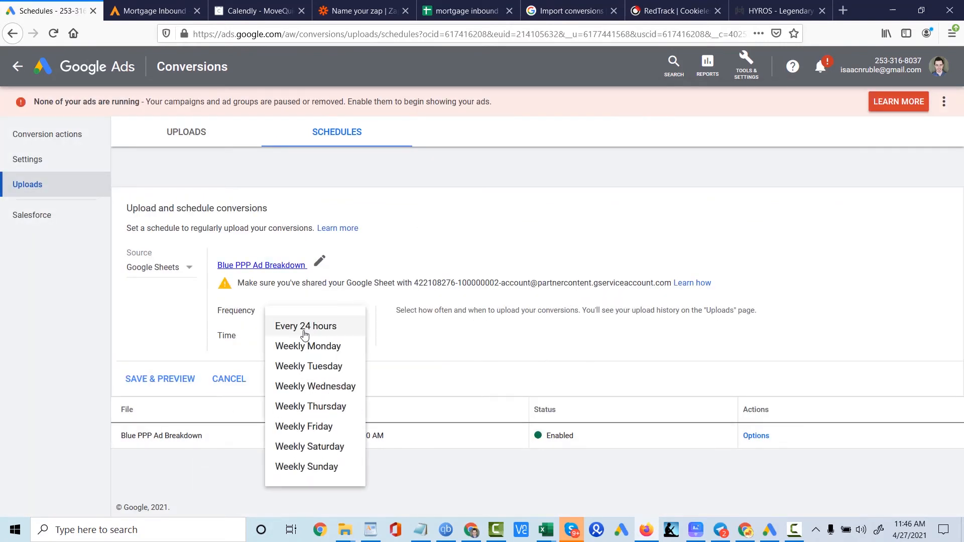
click(304, 327)
click(294, 337)
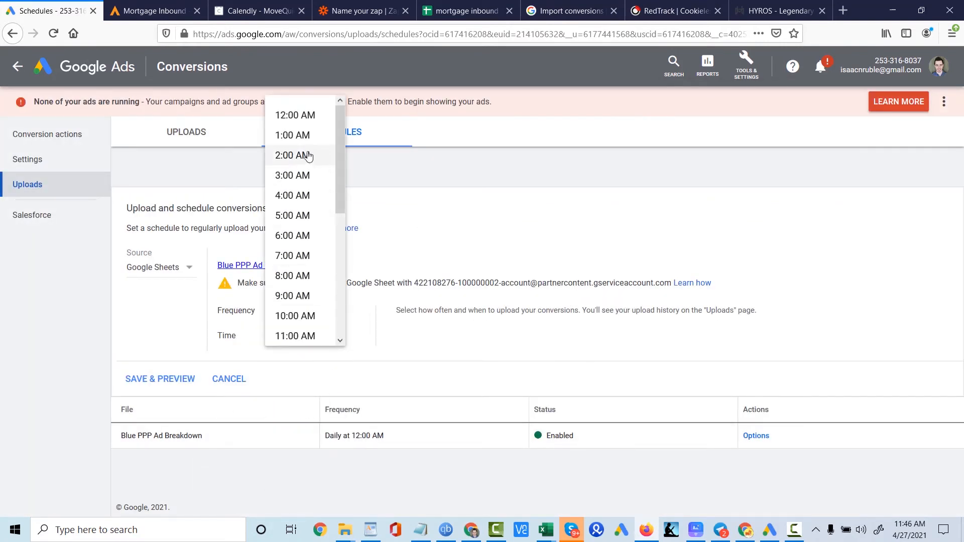
click(301, 139)
click(190, 379)
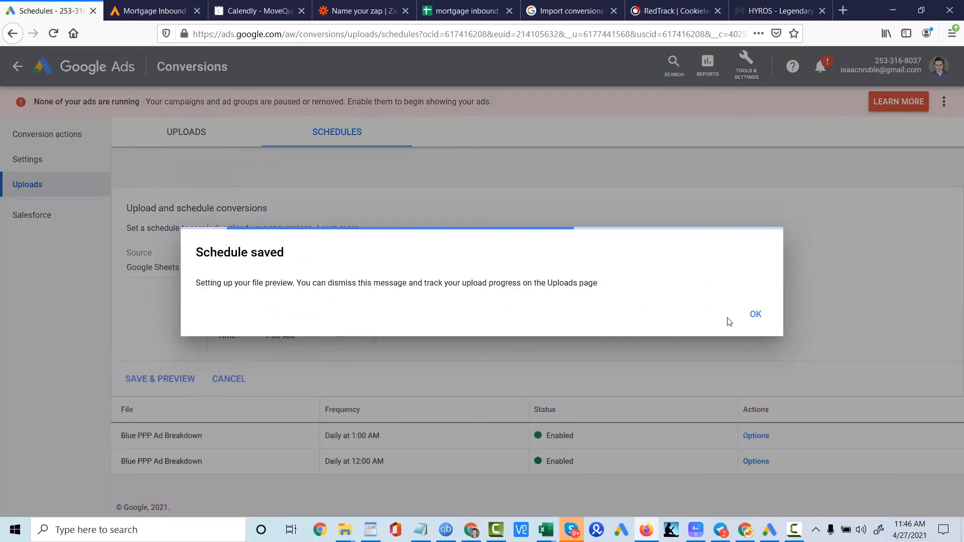
click(753, 324)
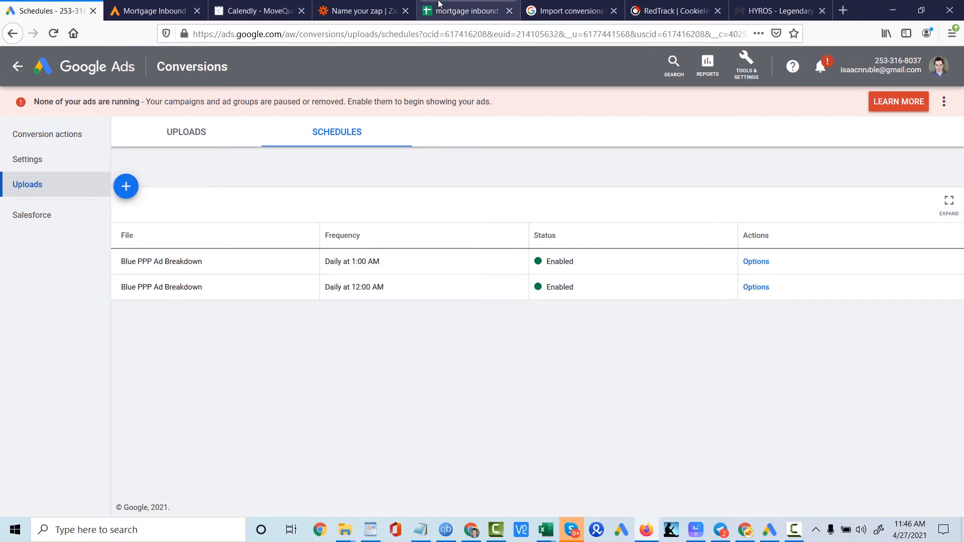
click(464, 10)
click(50, 11)
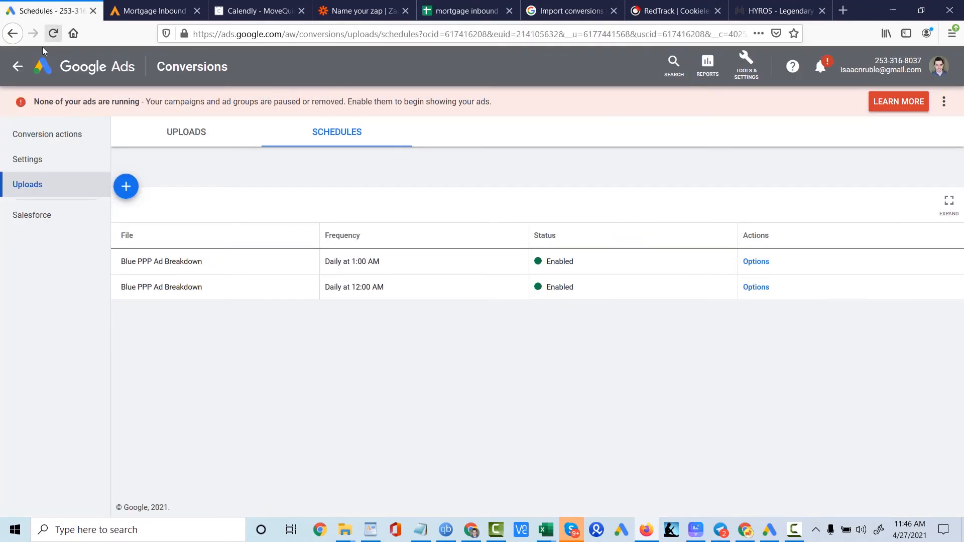